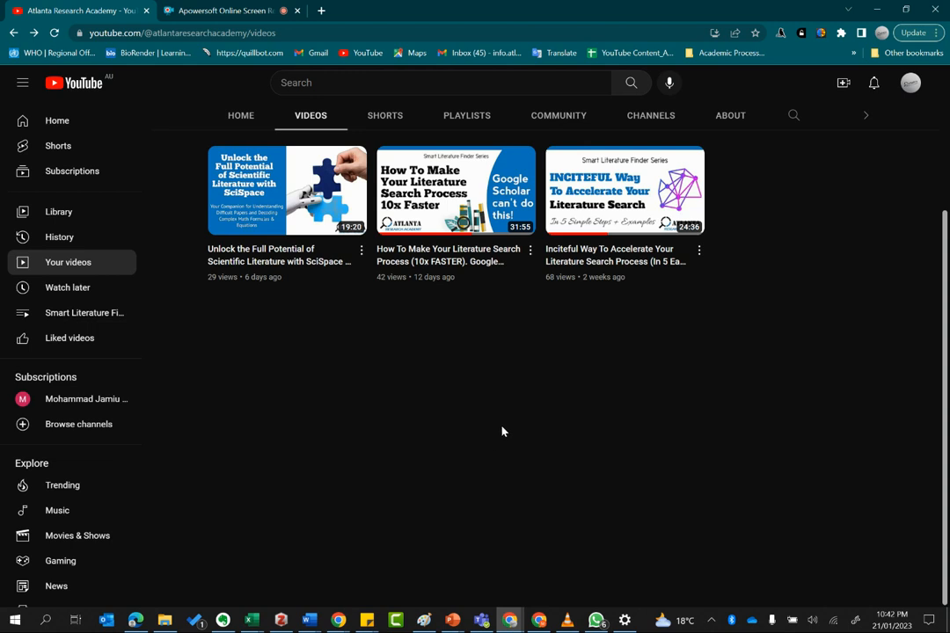
Open the zotero.org website in a new browser tab
click(322, 10)
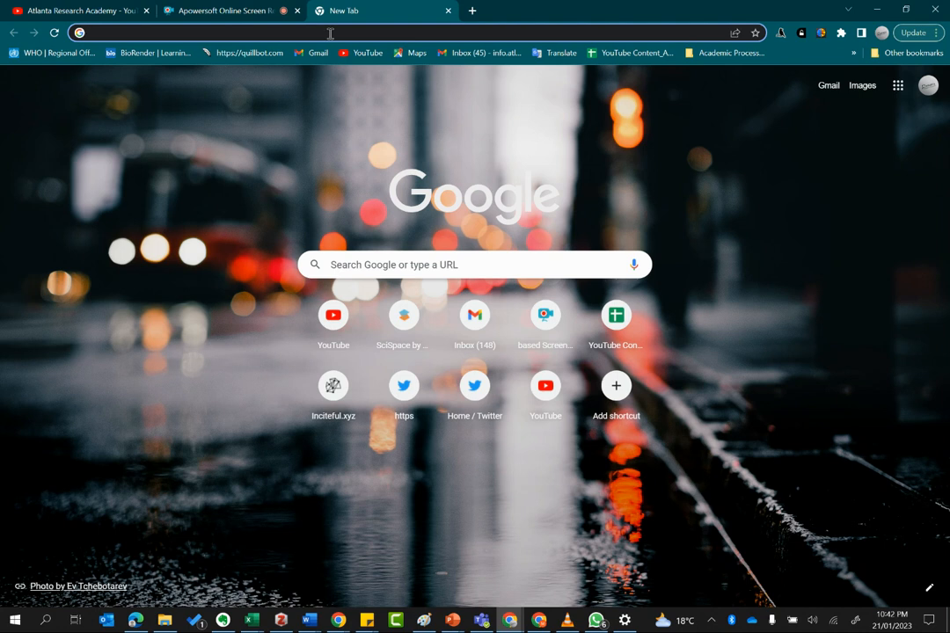
text(zoteo=)
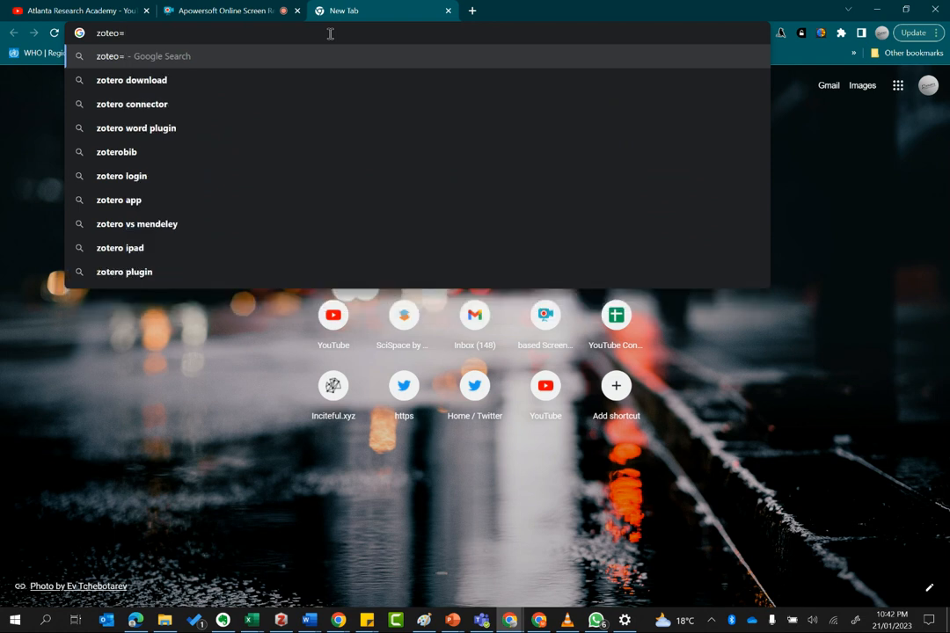
key(BackSpace)
key(BackSpace)
text(ro.org)
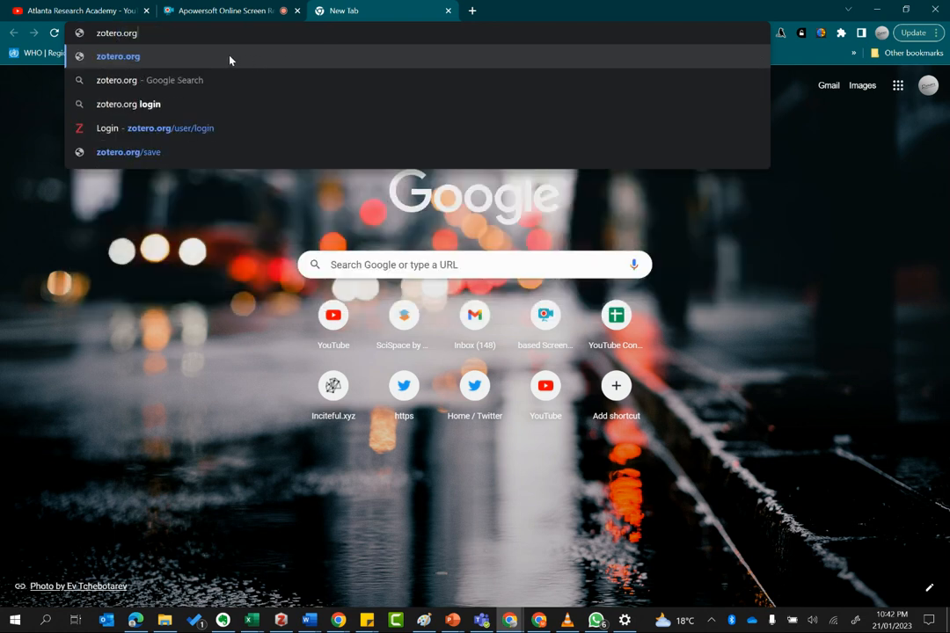
click(229, 58)
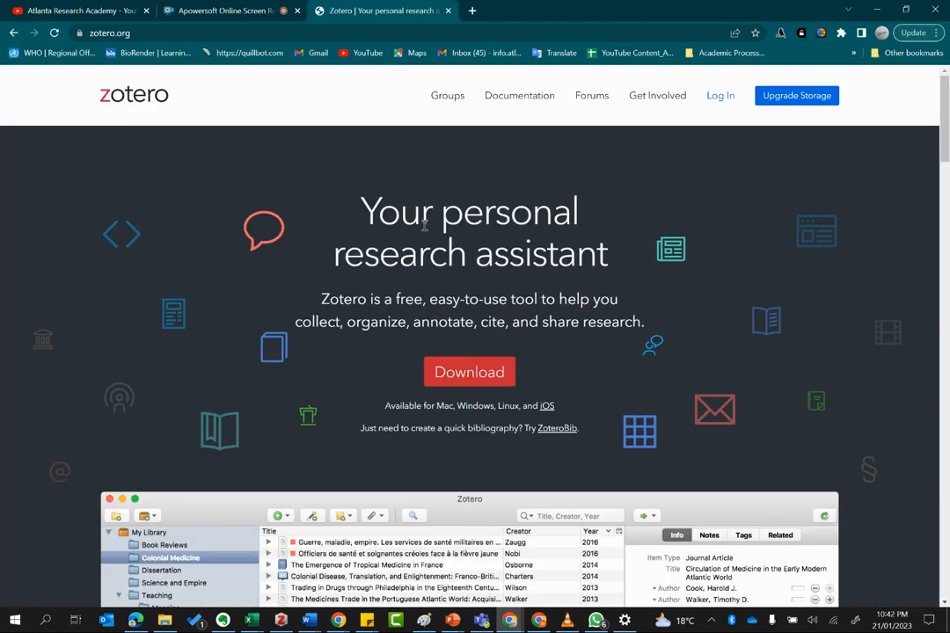
Look over the Zotero home page, including its download section and the preview of the library window
scroll(436, 226, down, 1)
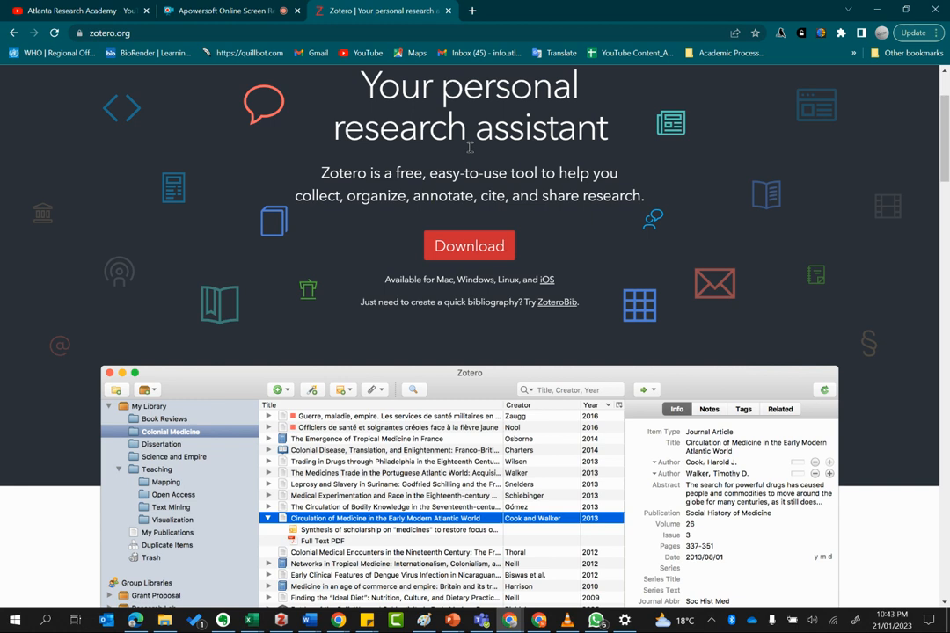
scroll(475, 148, down, 2)
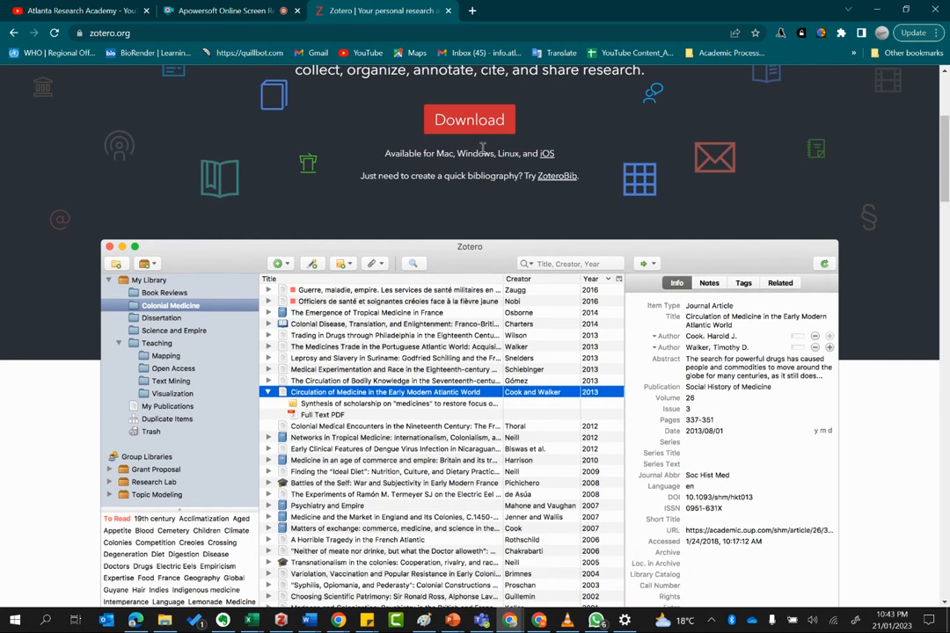
scroll(405, 141, down, 1)
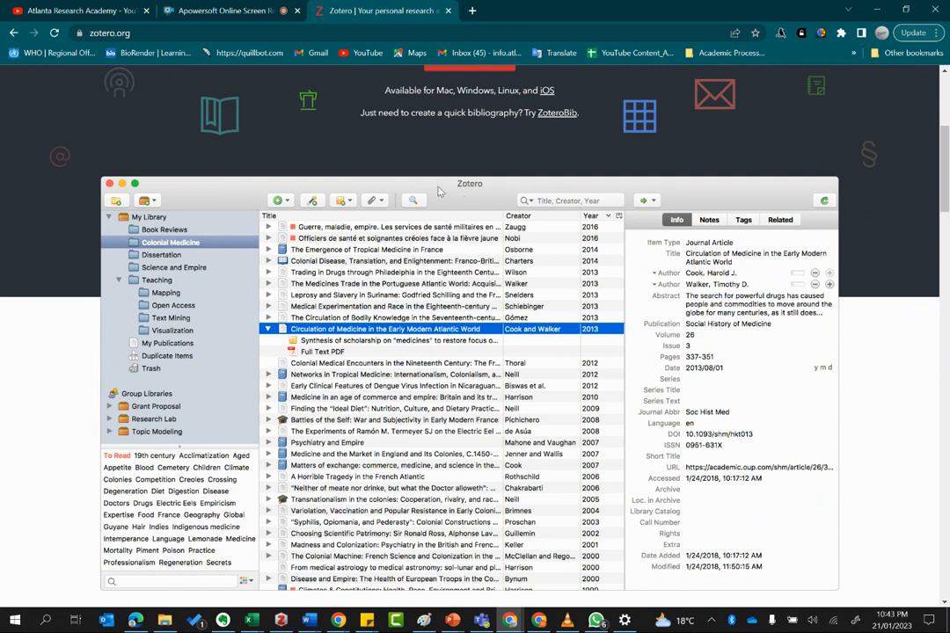
scroll(437, 208, up, 2)
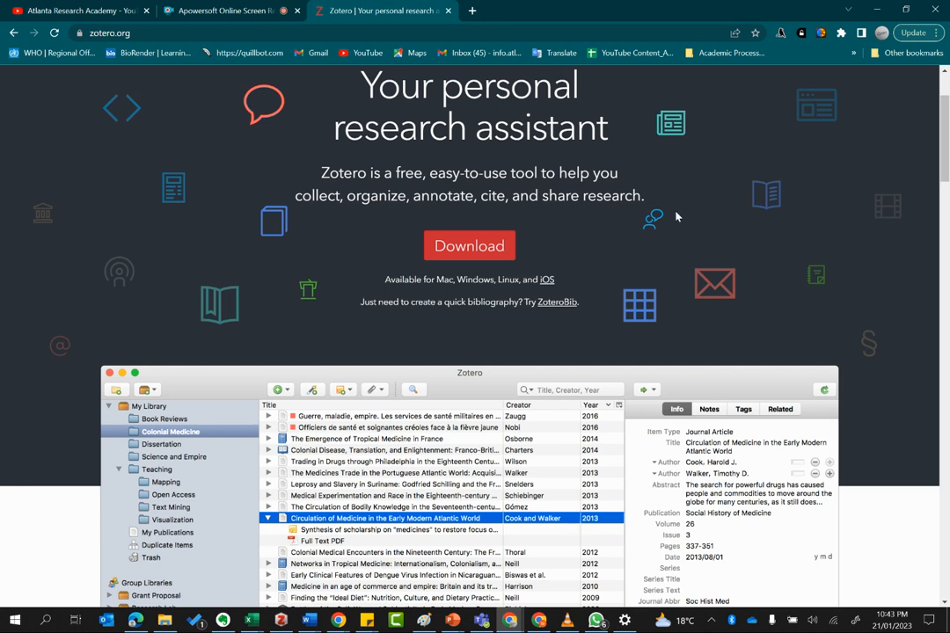
scroll(590, 254, down, 1)
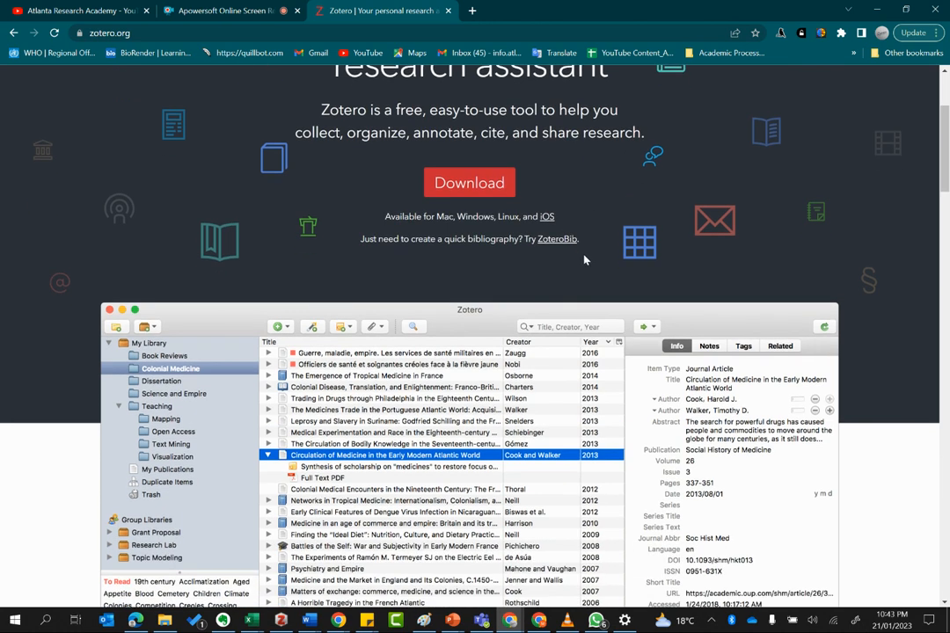
scroll(586, 260, down, 1)
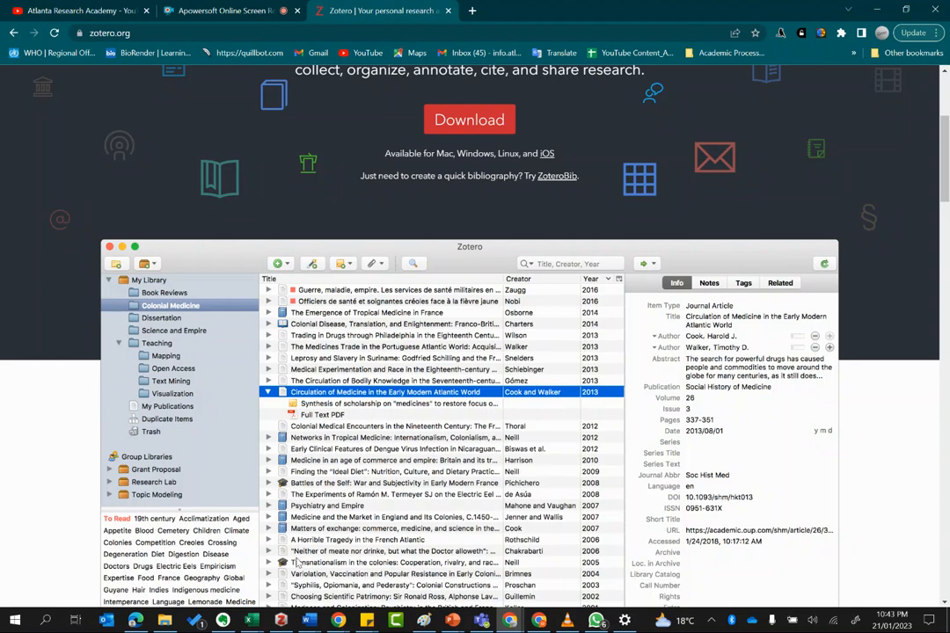
Switch to the Zotero desktop app and create a new collection named "ARA_Zotero Tutorial" in My Library
click(282, 623)
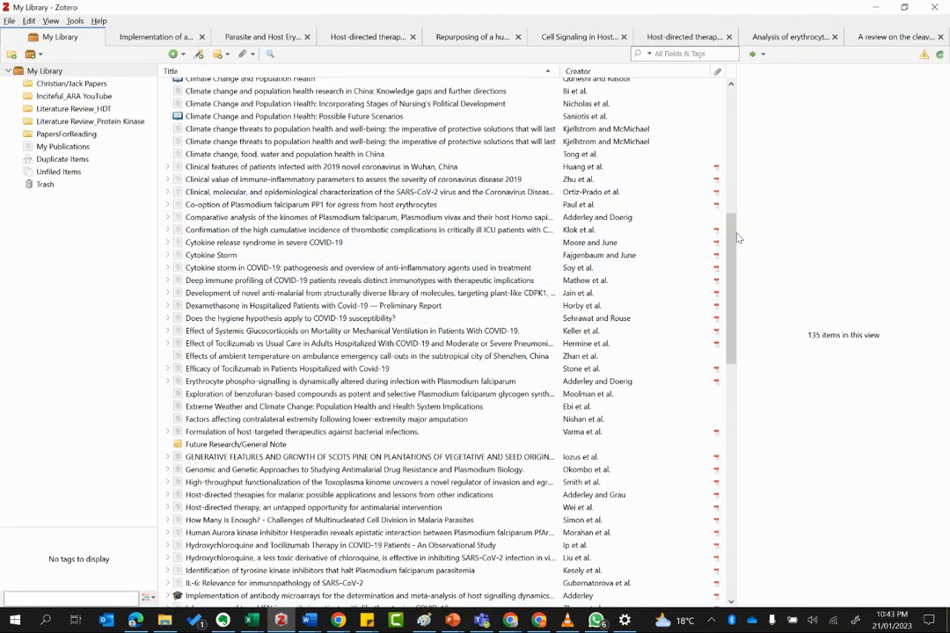
scroll(735, 212, up, 10)
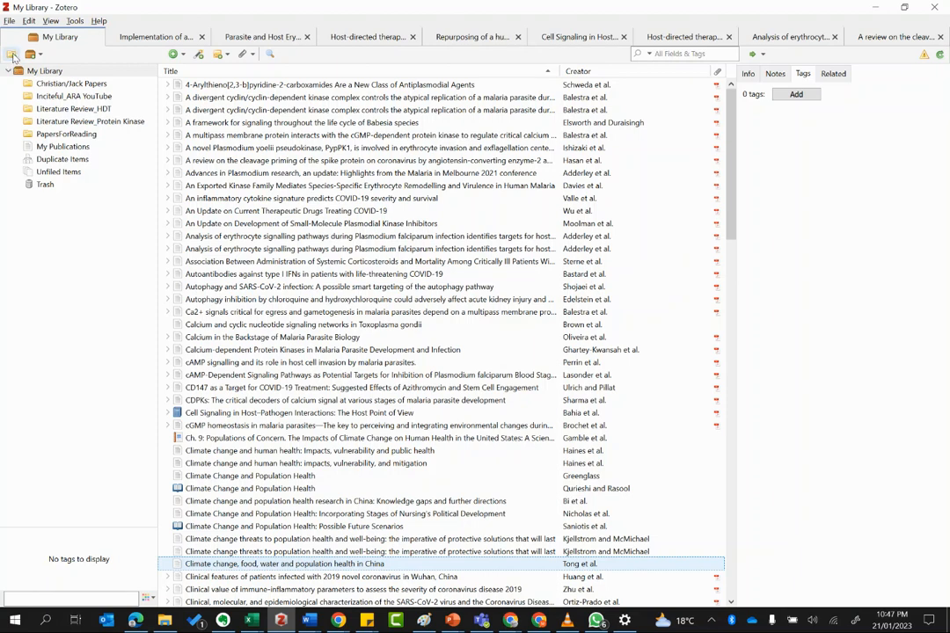
click(12, 55)
key(BackSpace)
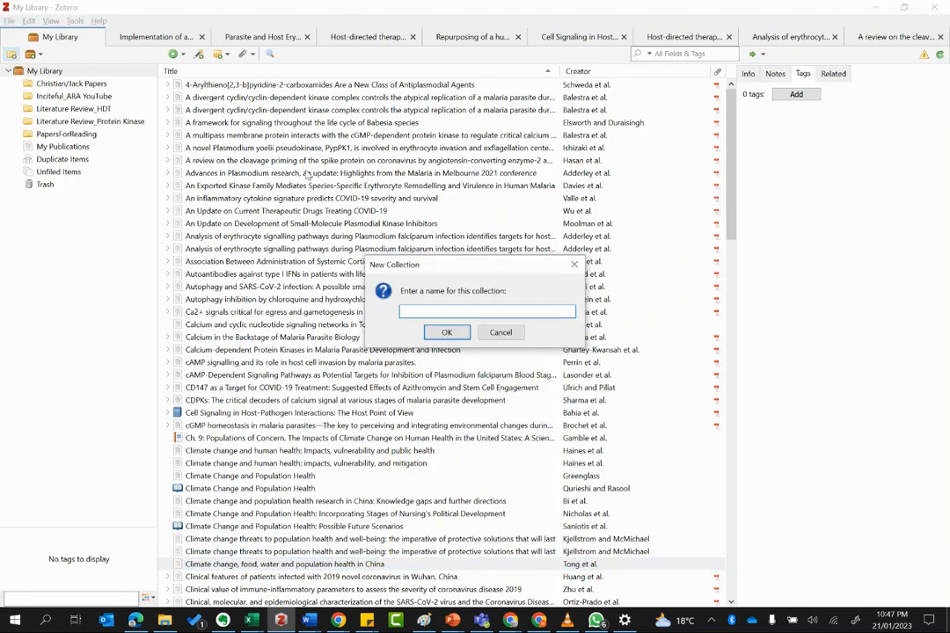
text(ARA_Zotero Tutorial)
click(447, 333)
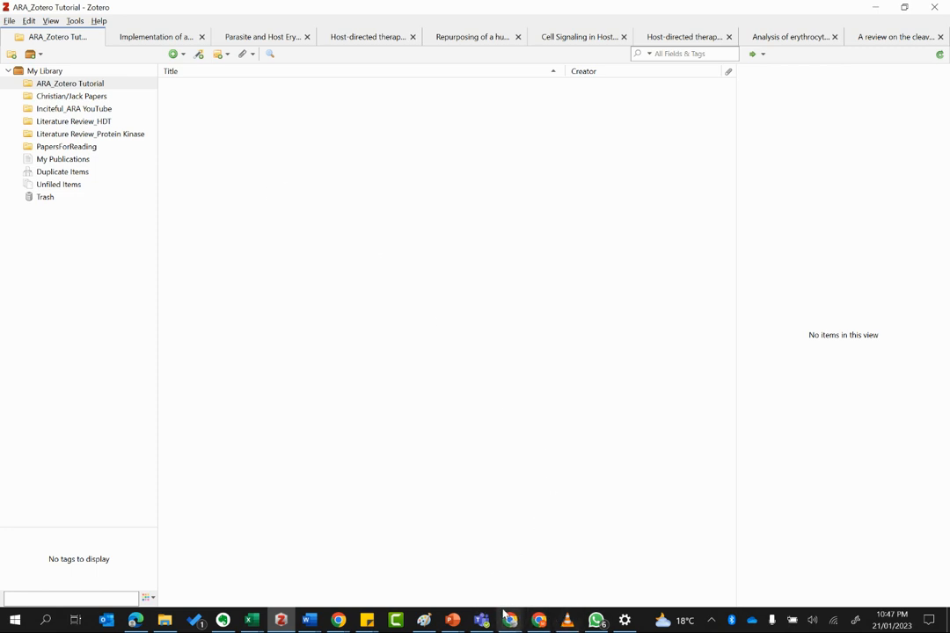
Switch back to Chrome, search Google for Google Scholar in a new tab and open the Scholar site
mouse_move(510, 619)
click(572, 572)
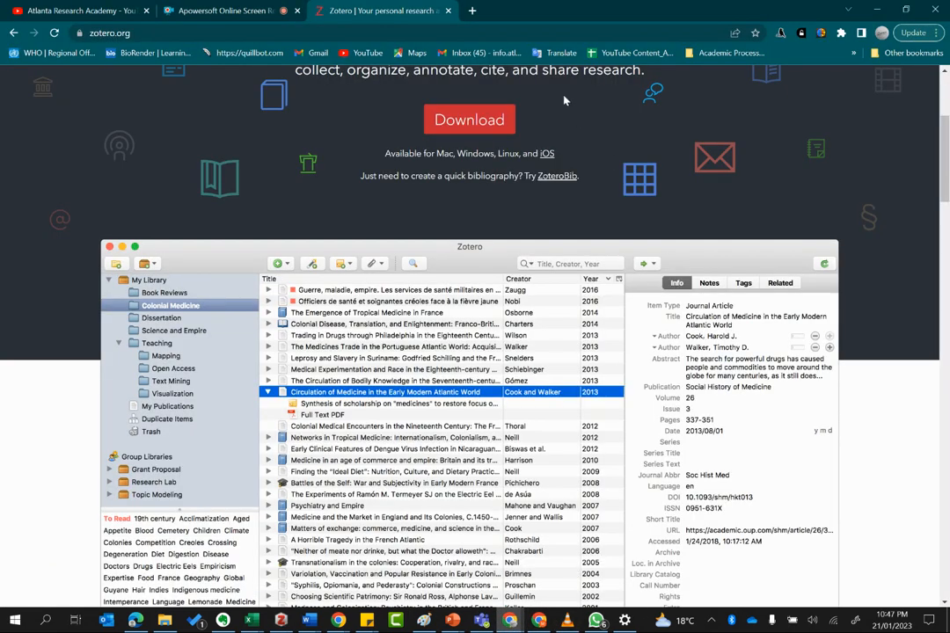
key(ctrl+t)
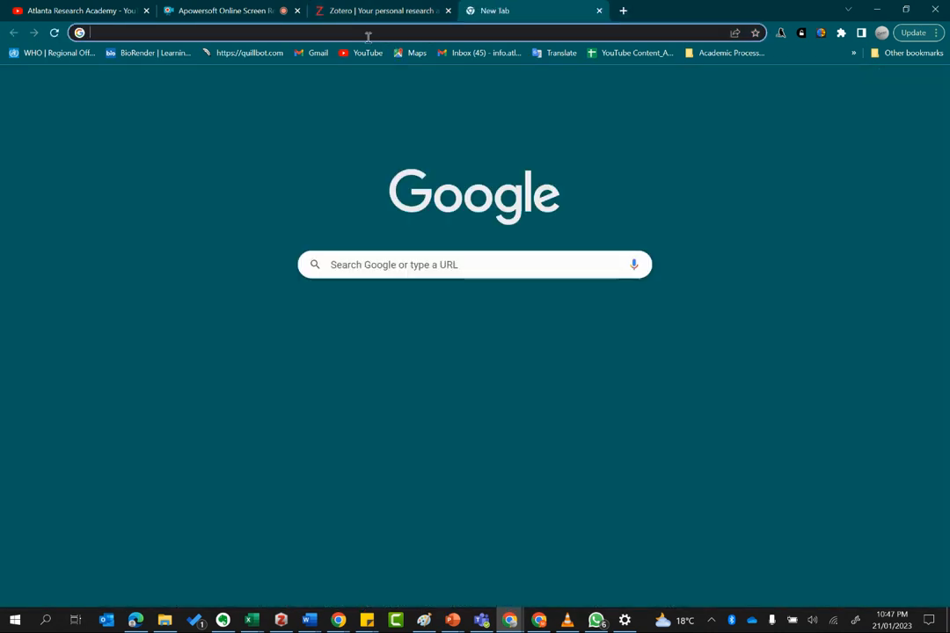
text(googel)
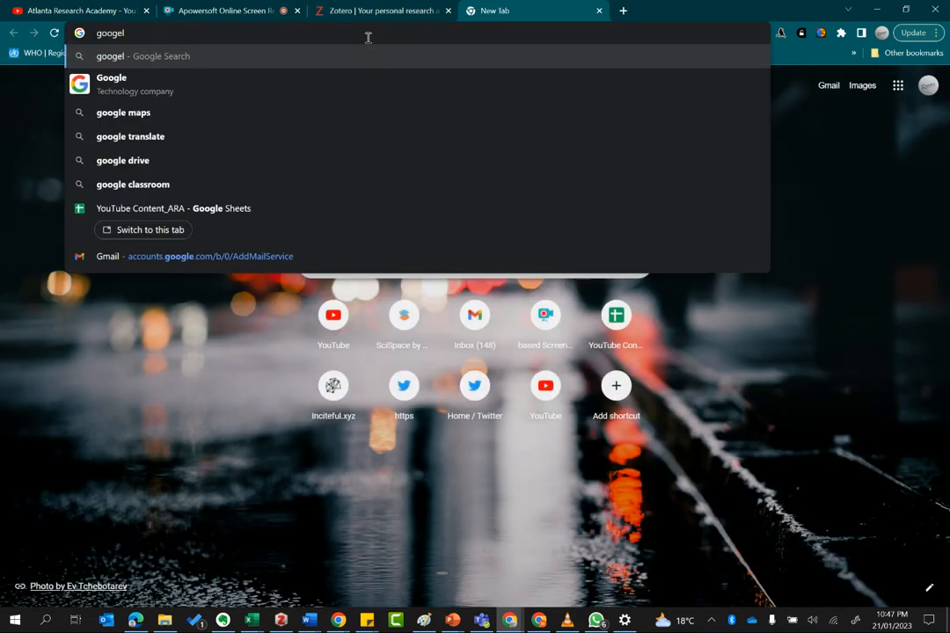
text( sch)
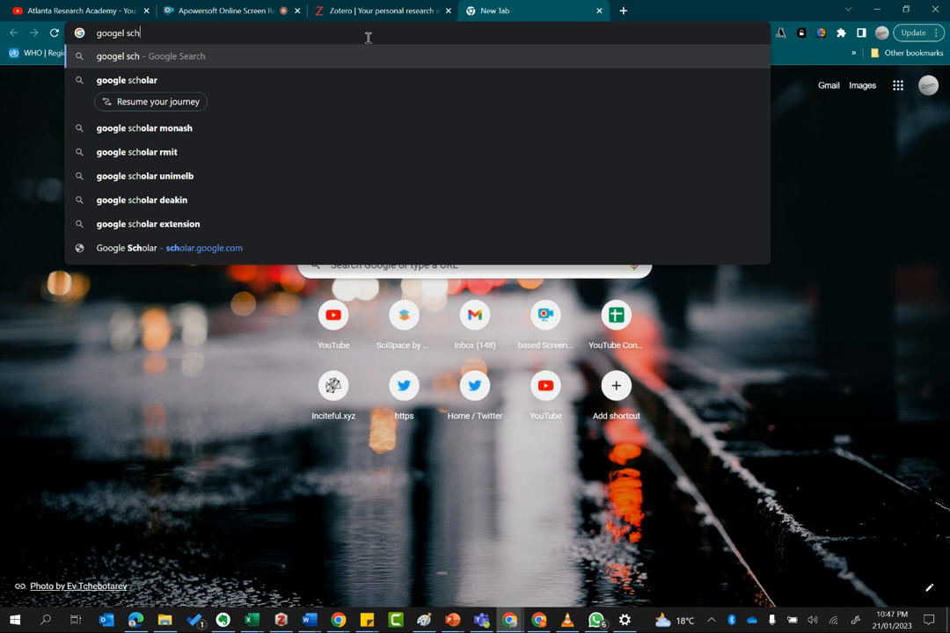
click(247, 92)
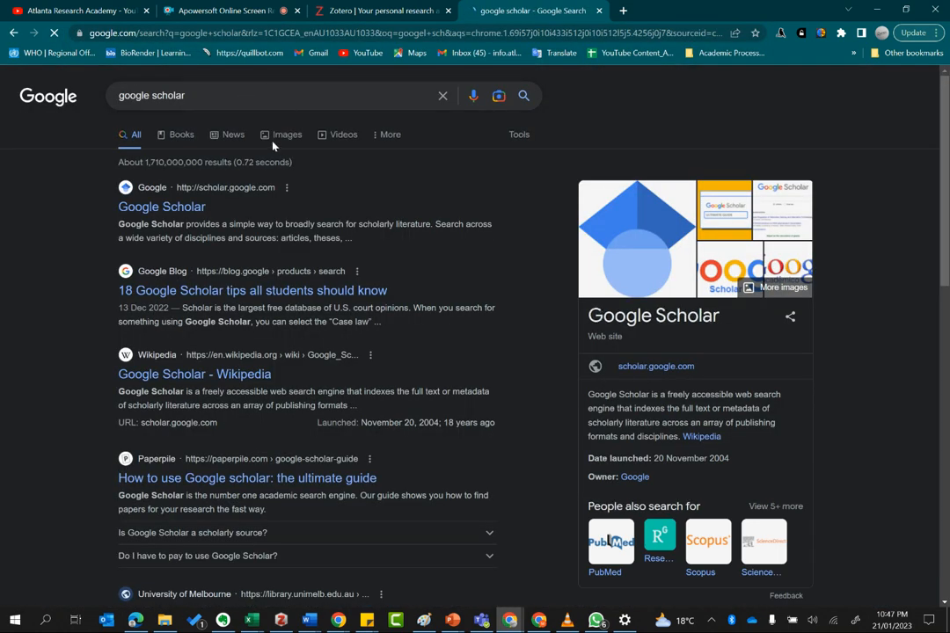
click(190, 188)
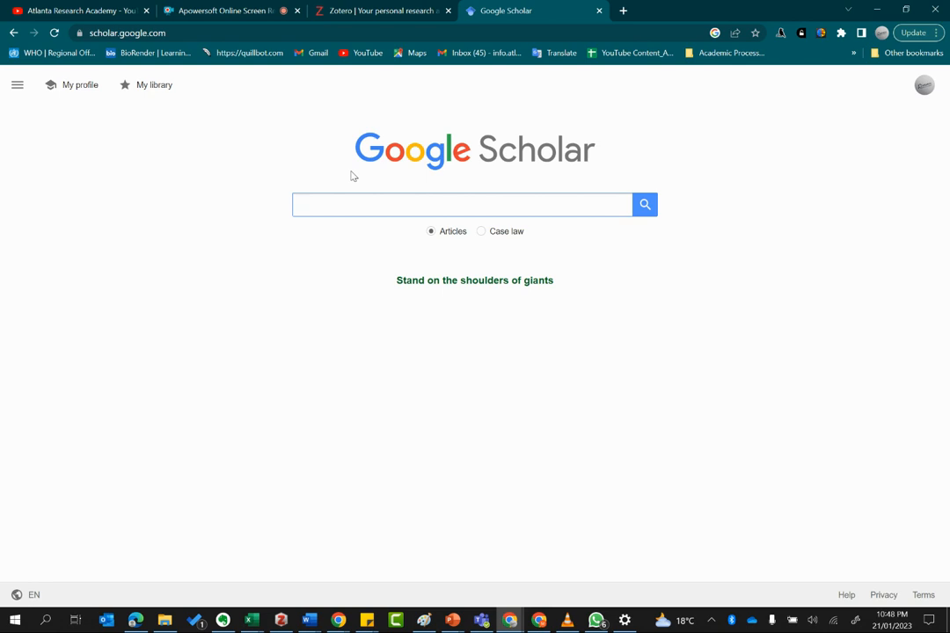
Search Google Scholar for "nigeria" and open the article "Breast cancer in Nigeria."
text(igeria)
click(641, 206)
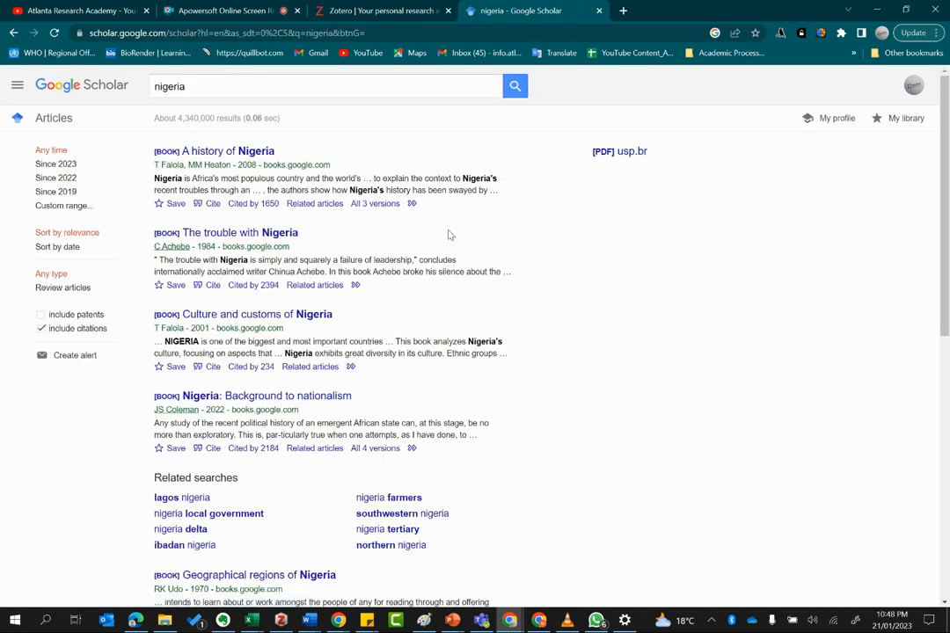
scroll(465, 237, down, 1)
scroll(459, 220, down, 5)
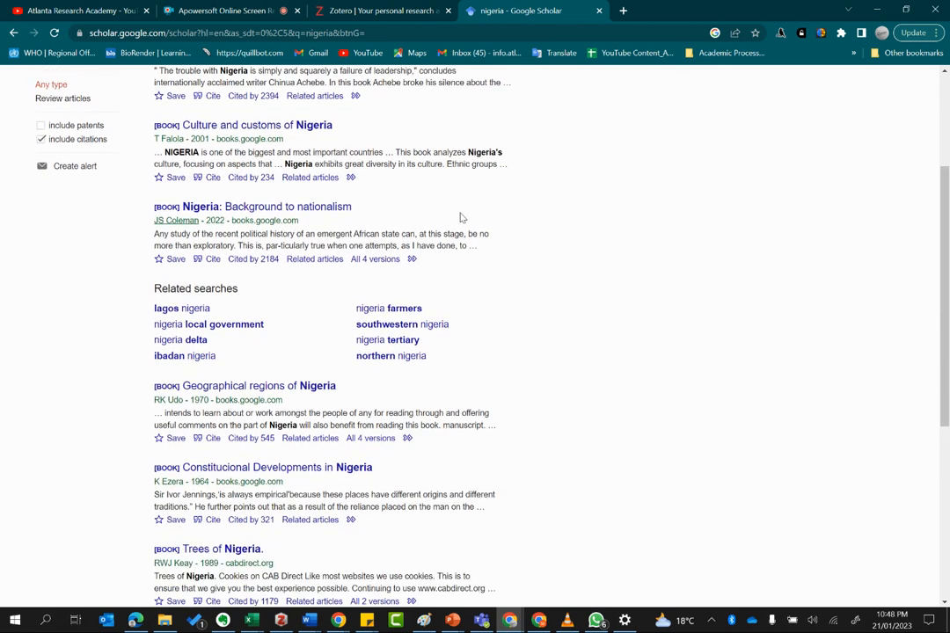
scroll(431, 240, up, 6)
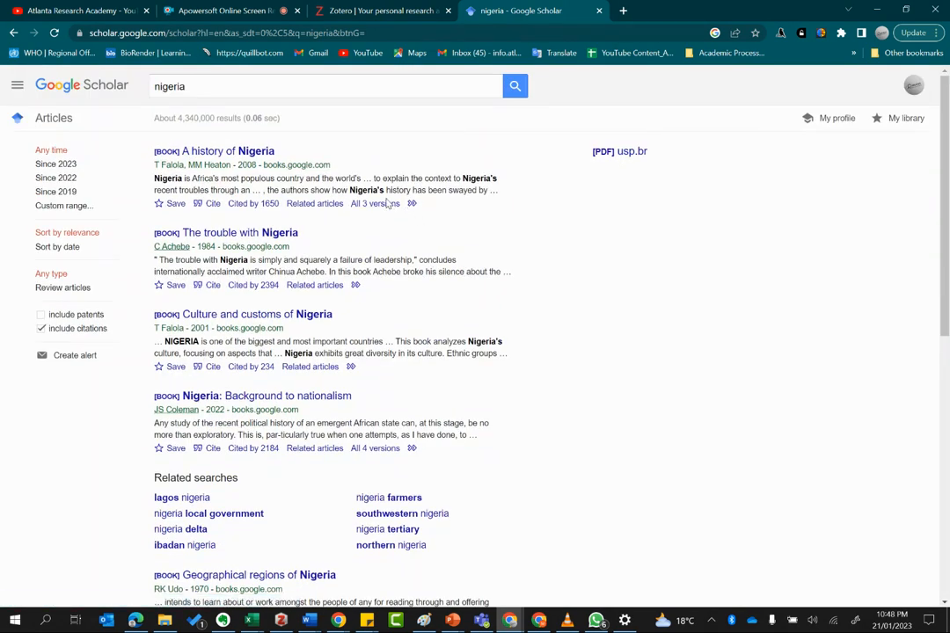
scroll(401, 211, down, 2)
scroll(401, 222, down, 5)
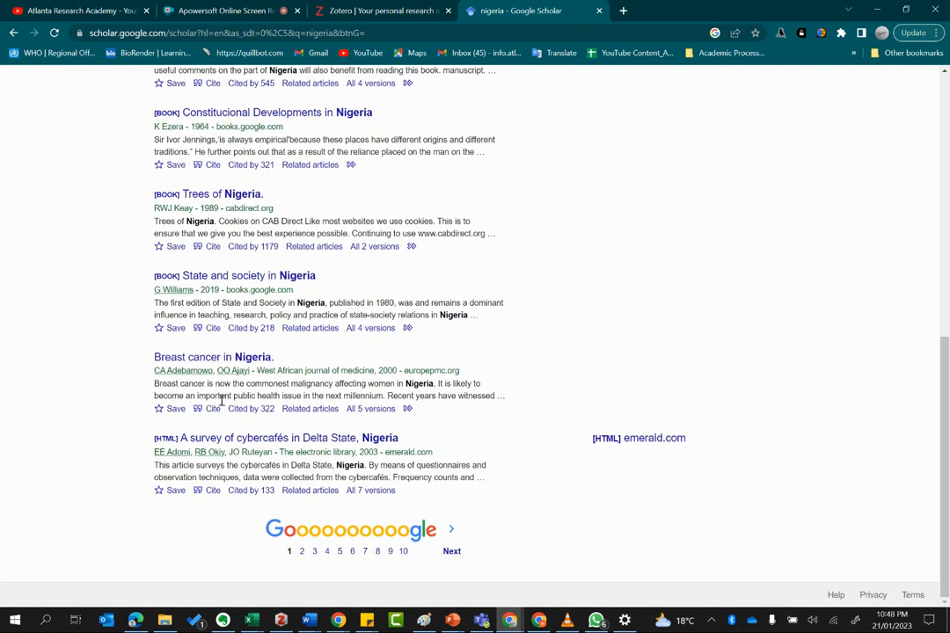
click(233, 362)
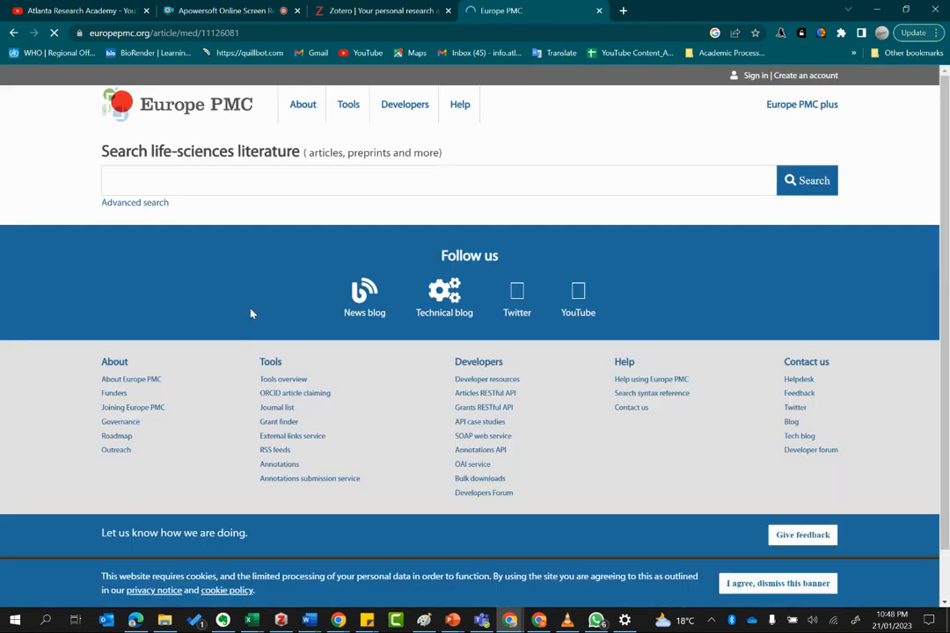
Examine the article's abstract, its expanded Citations & impact section and the available citation export formats
scroll(362, 329, down, 1)
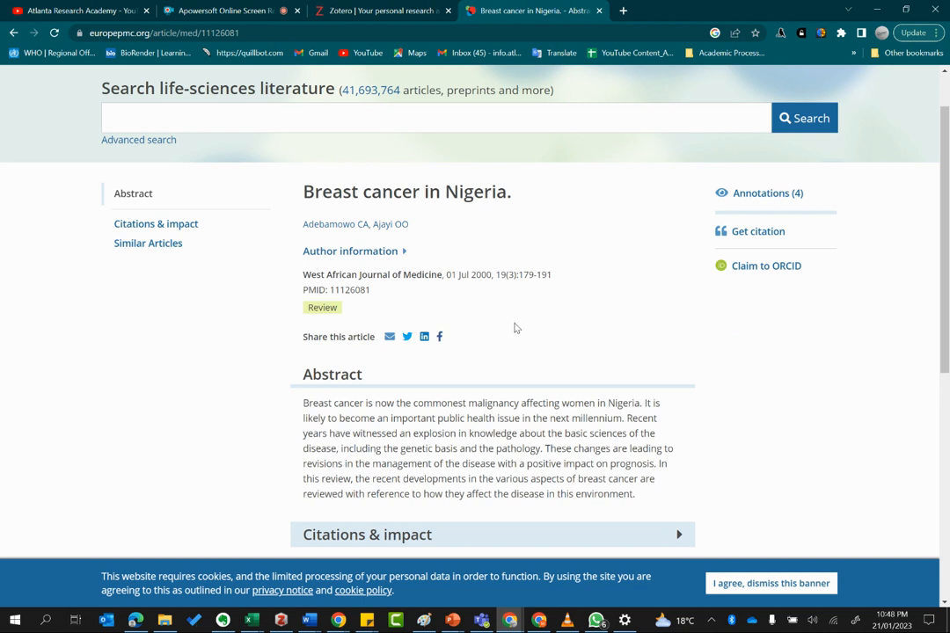
scroll(515, 330, down, 2)
scroll(517, 324, up, 1)
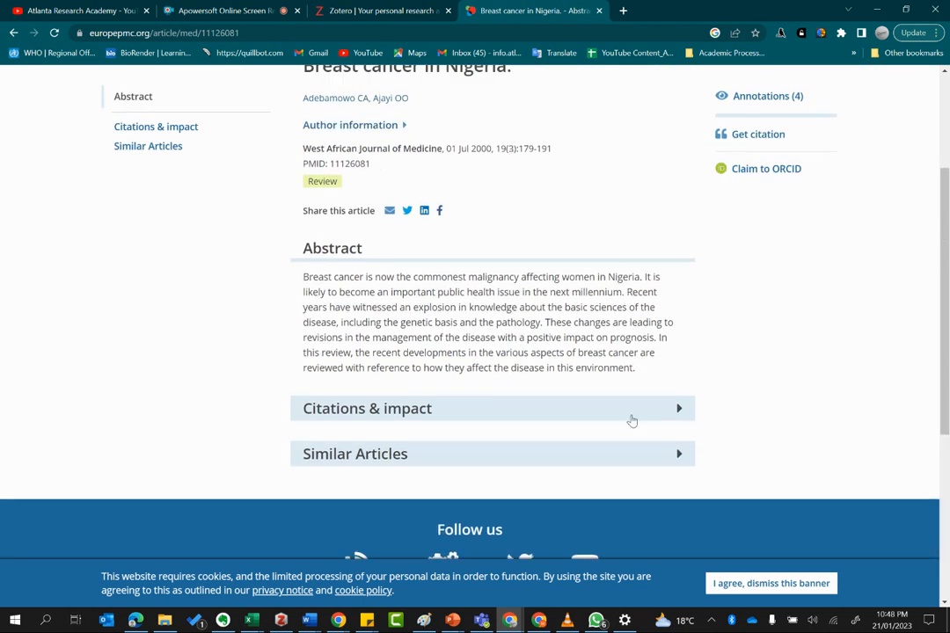
click(677, 410)
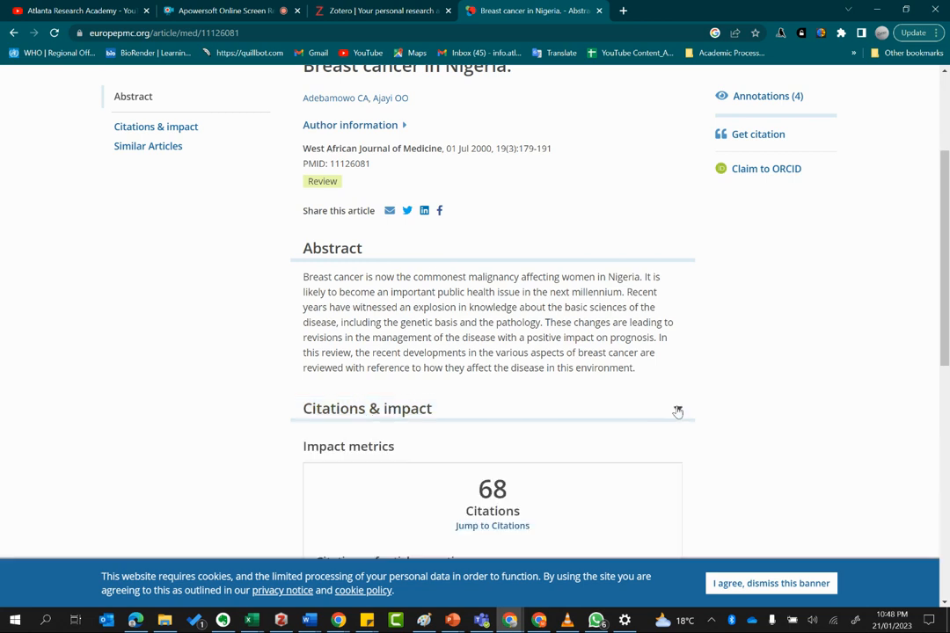
scroll(679, 411, down, 6)
scroll(678, 411, down, 8)
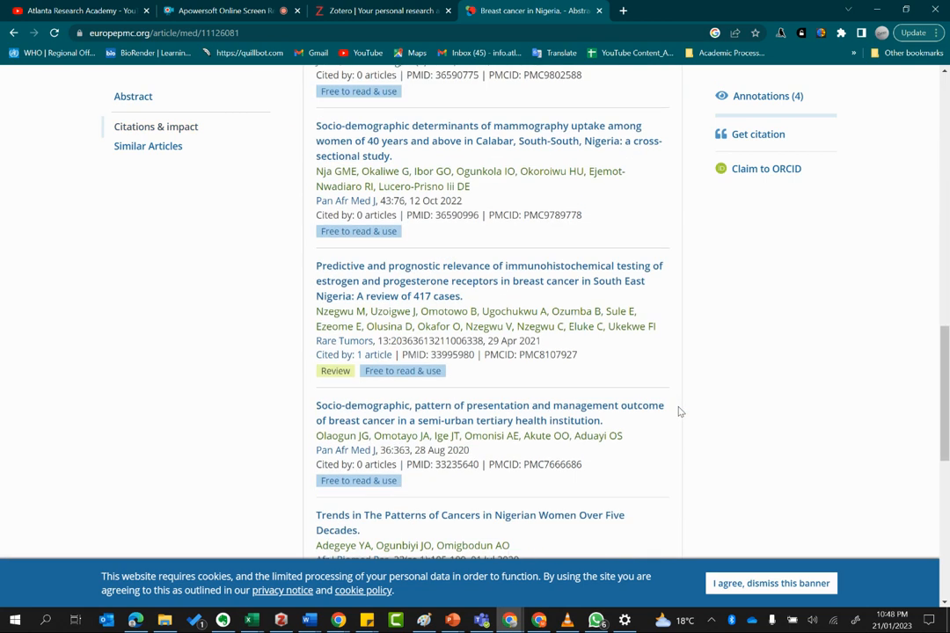
scroll(678, 396, up, 2)
scroll(678, 391, up, 20)
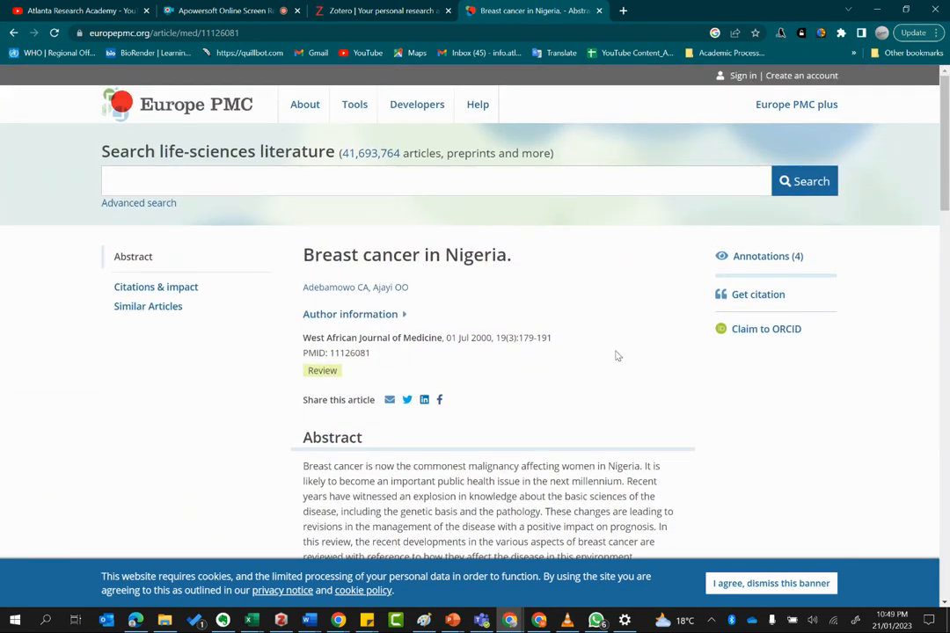
click(719, 298)
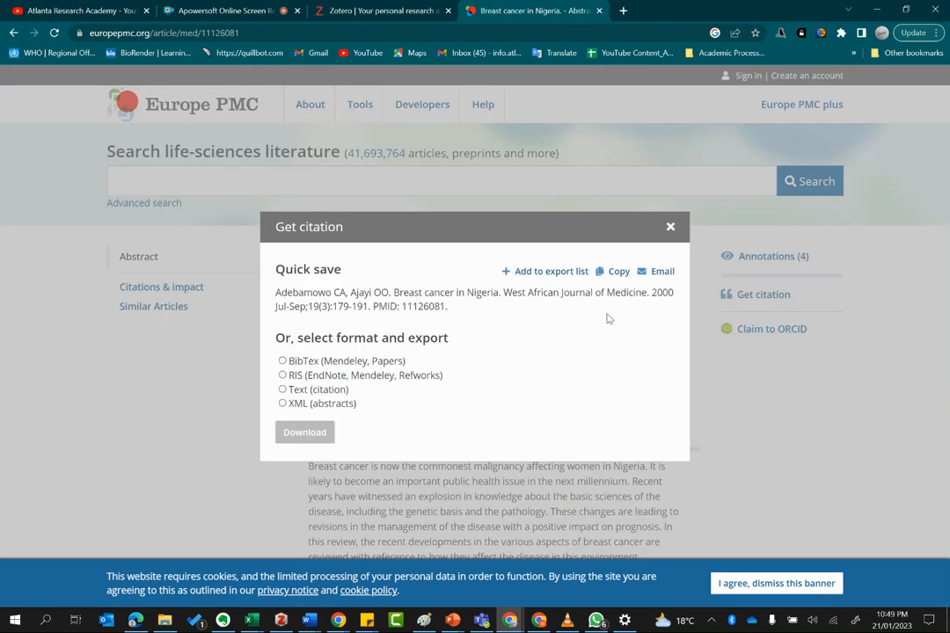
click(671, 228)
Copy the PMID number 11126081 from the details of the "Breast cancer in Nigeria." article
scroll(489, 332, down, 1)
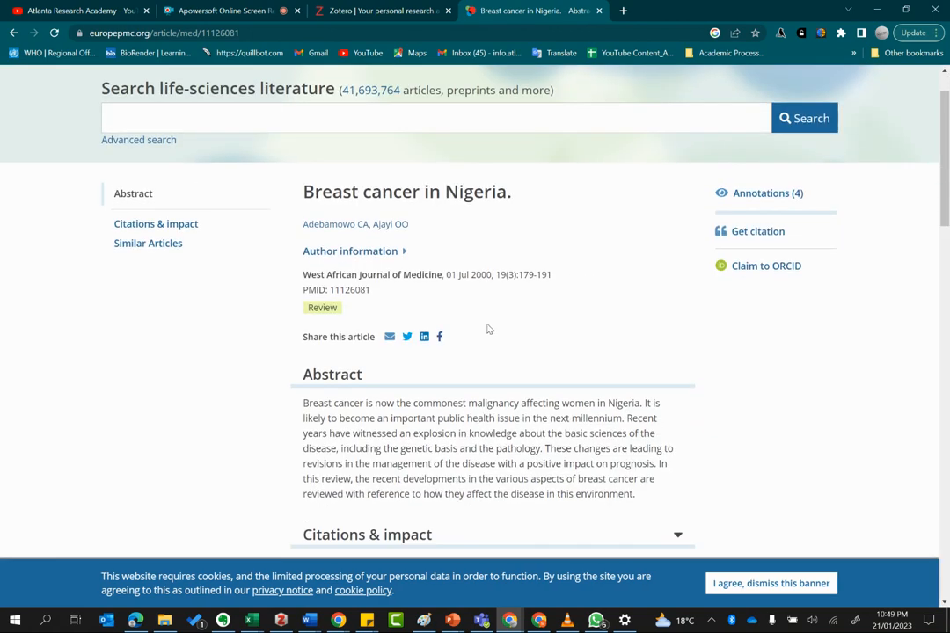
scroll(489, 332, down, 15)
scroll(491, 324, up, 8)
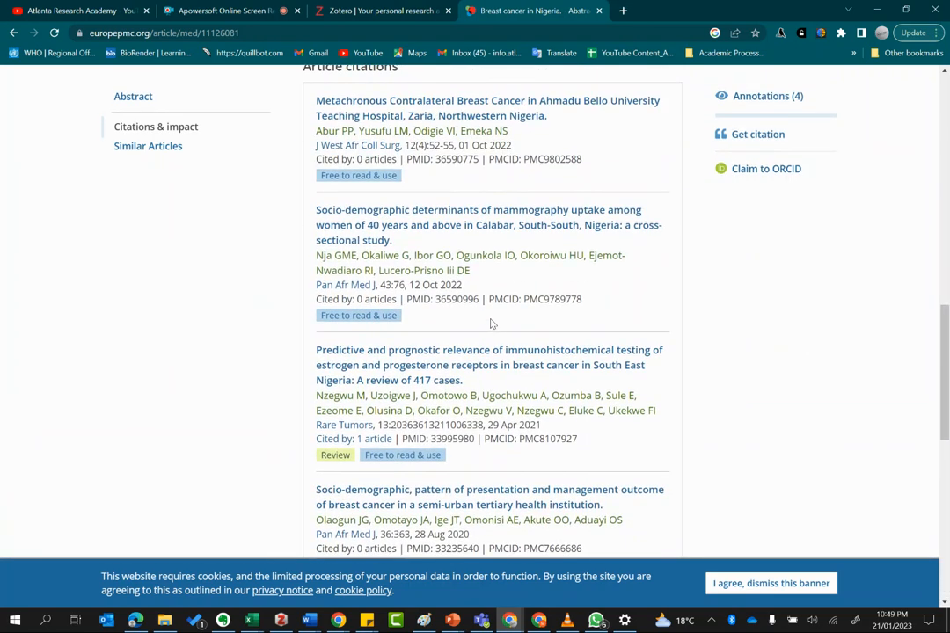
scroll(492, 324, up, 10)
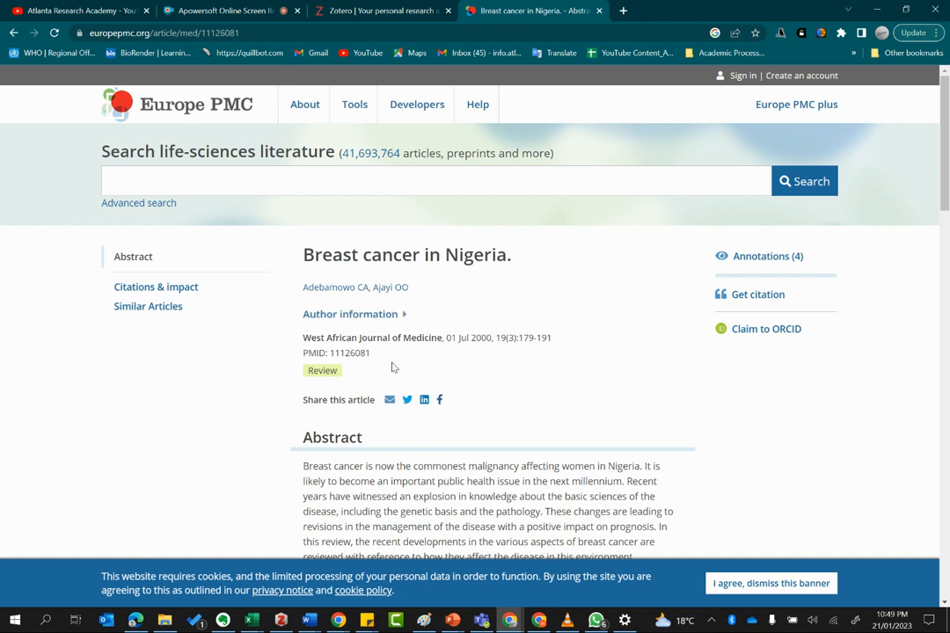
drag(370, 355, 331, 350)
key(ctrl+c)
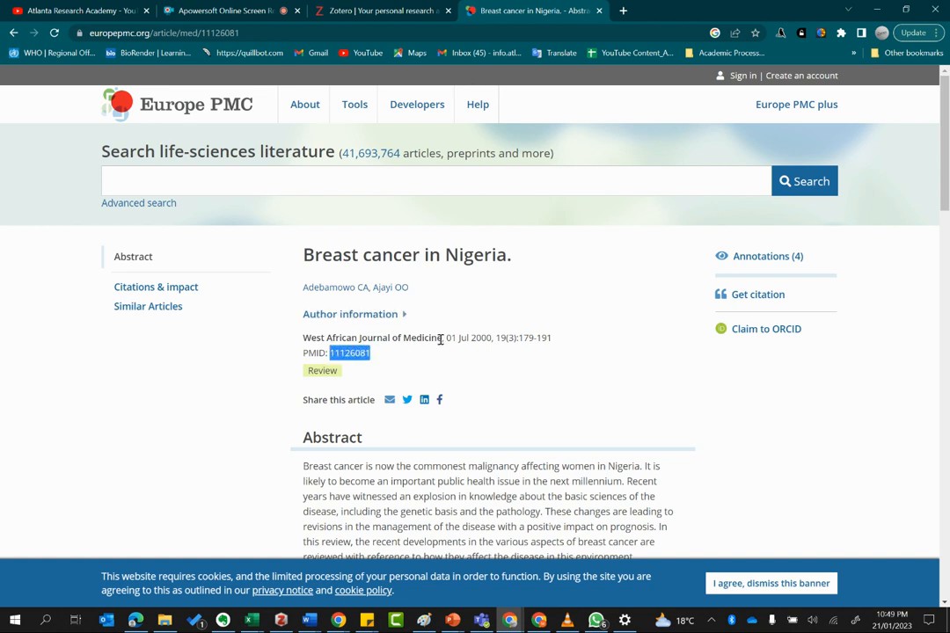
Switch to Zotero and add the article with PMID 11126081 to the ARA_Zotero Tutorial collection by its identifier
mouse_move(409, 104)
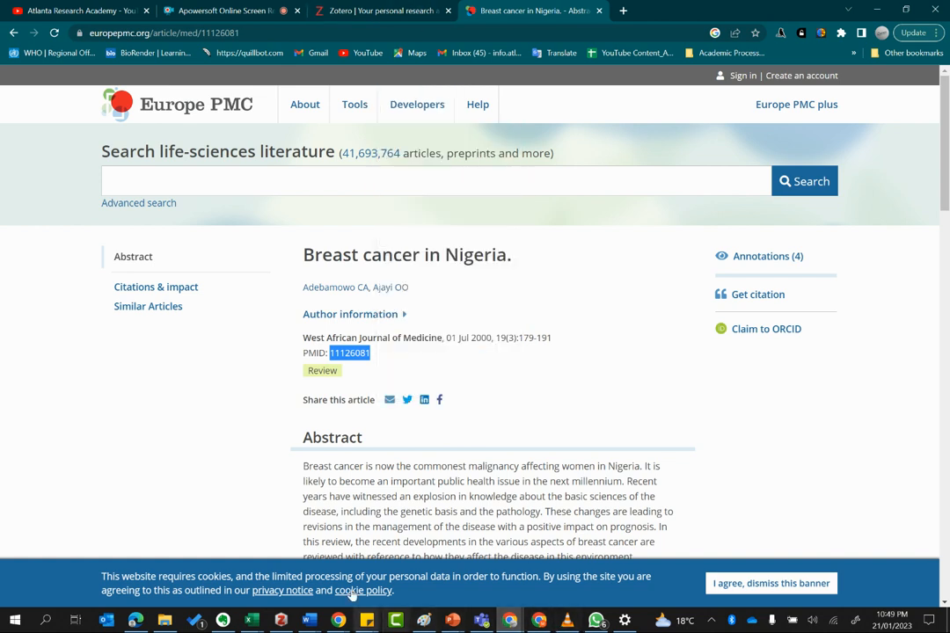
click(287, 621)
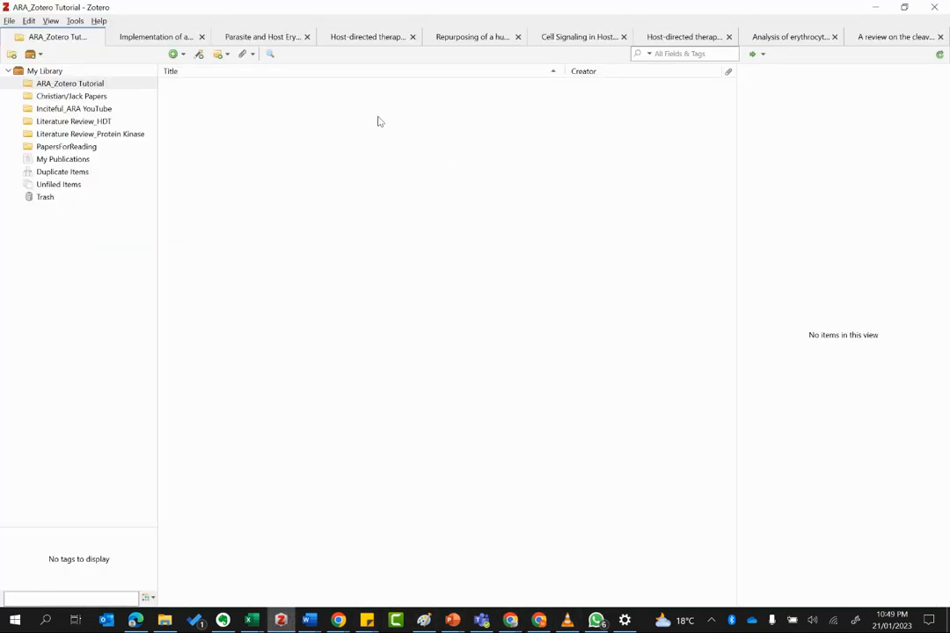
click(180, 57)
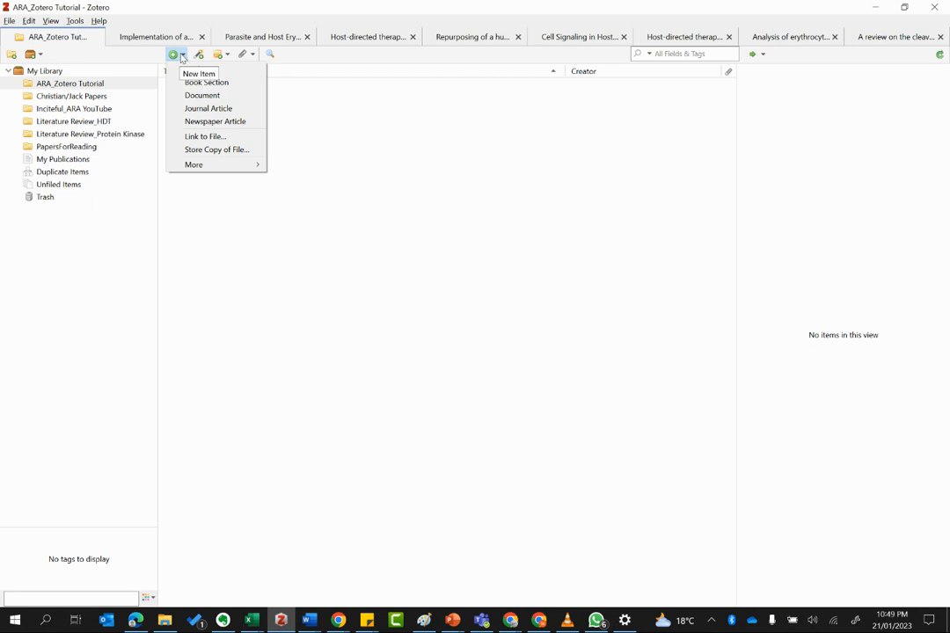
click(332, 116)
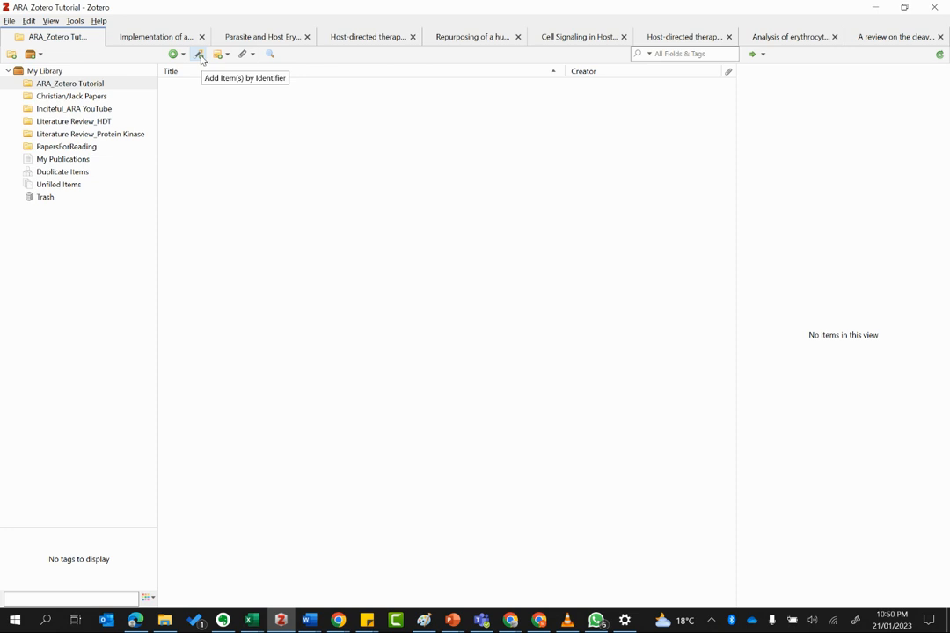
click(200, 55)
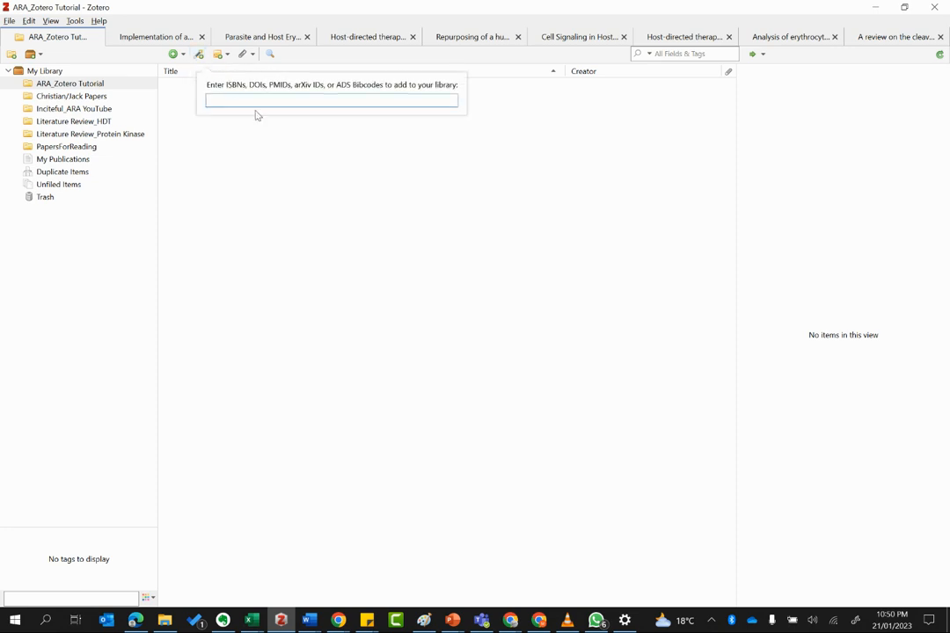
key(ctrl+v)
key(Return)
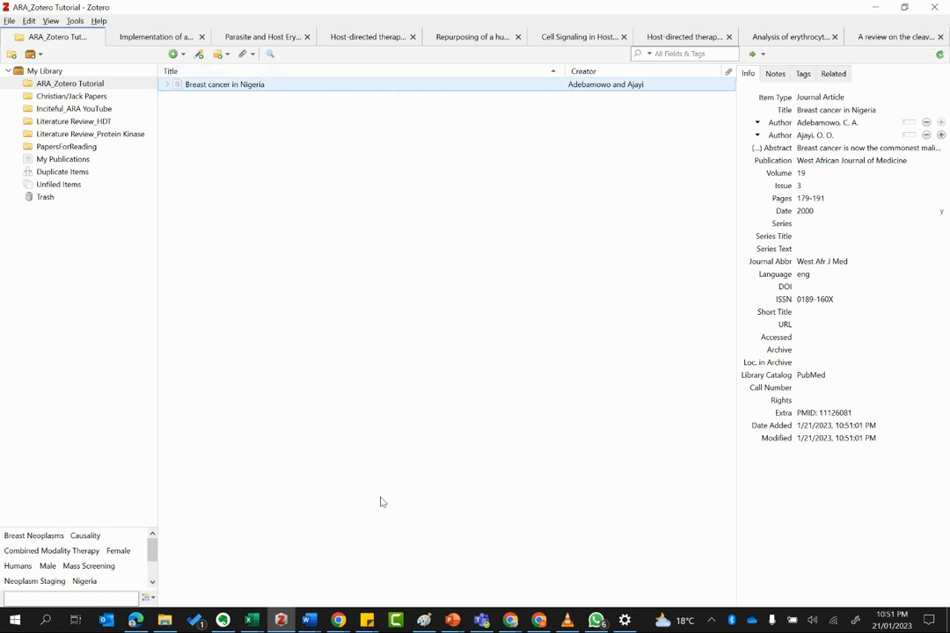
click(510, 620)
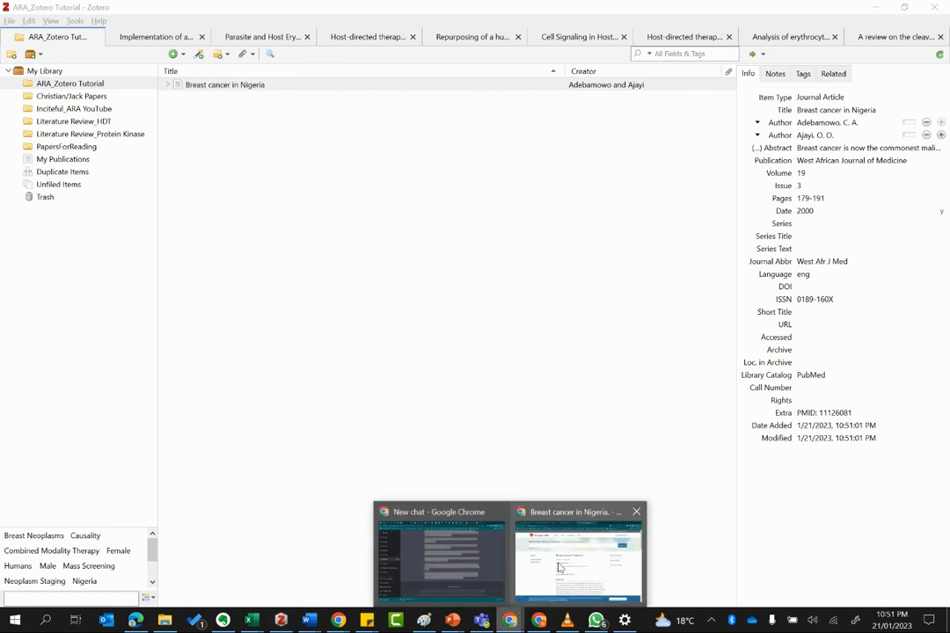
click(559, 568)
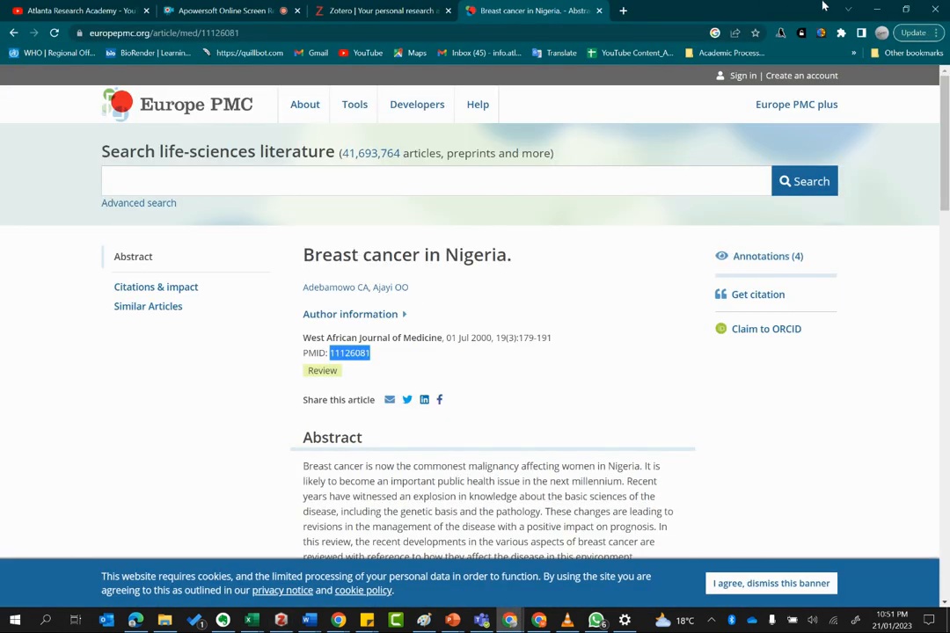
click(880, 7)
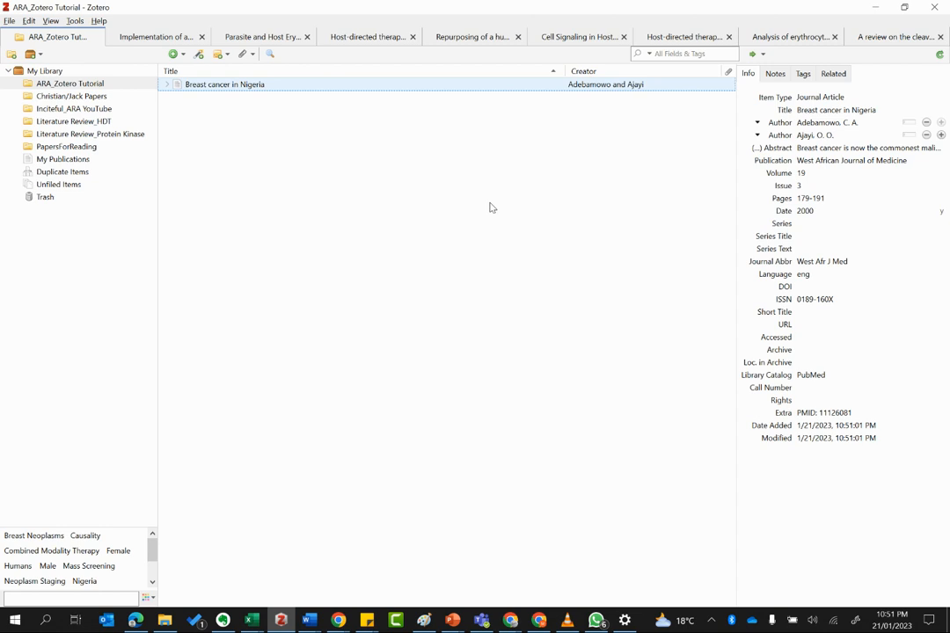
Switch to Chrome and go back from the article page to the Google Scholar results for "nigeria"
click(510, 621)
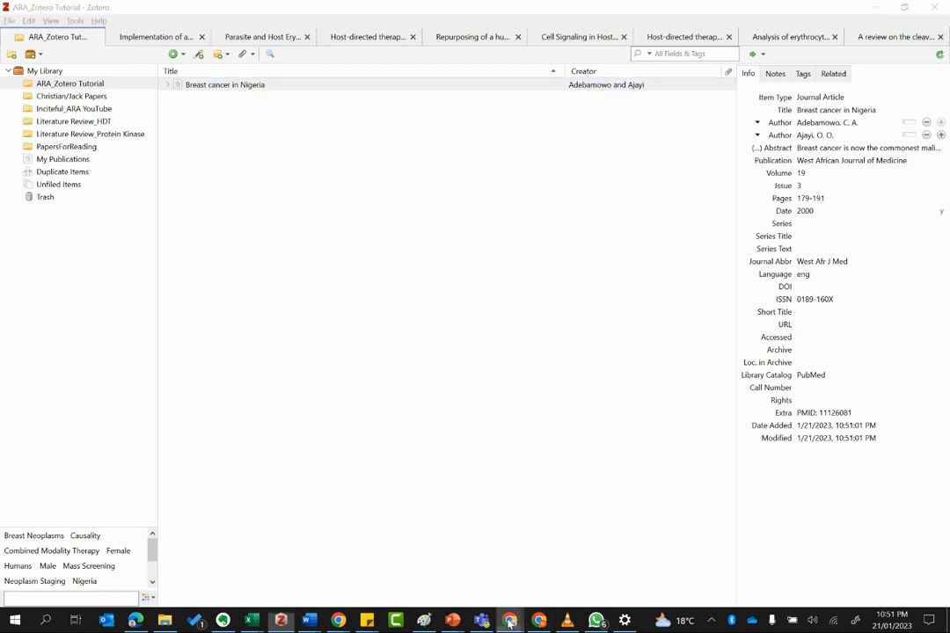
click(579, 560)
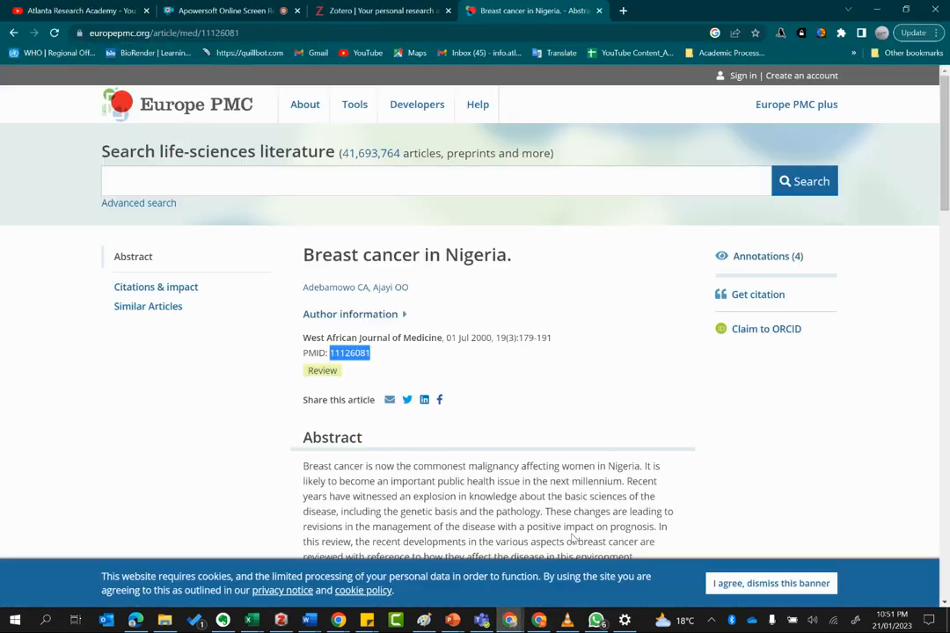
click(13, 33)
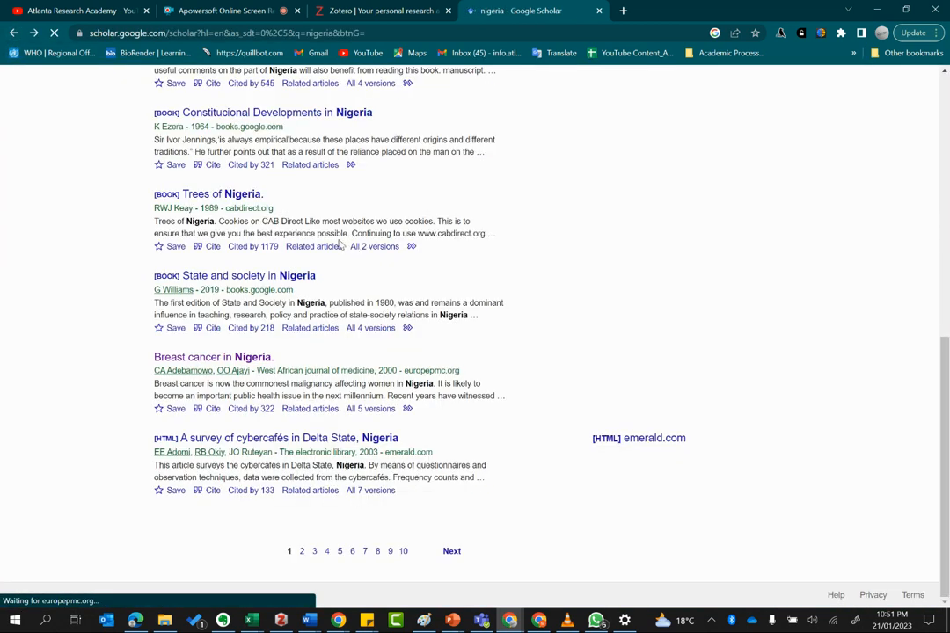
scroll(325, 238, up, 5)
scroll(331, 231, up, 3)
click(226, 153)
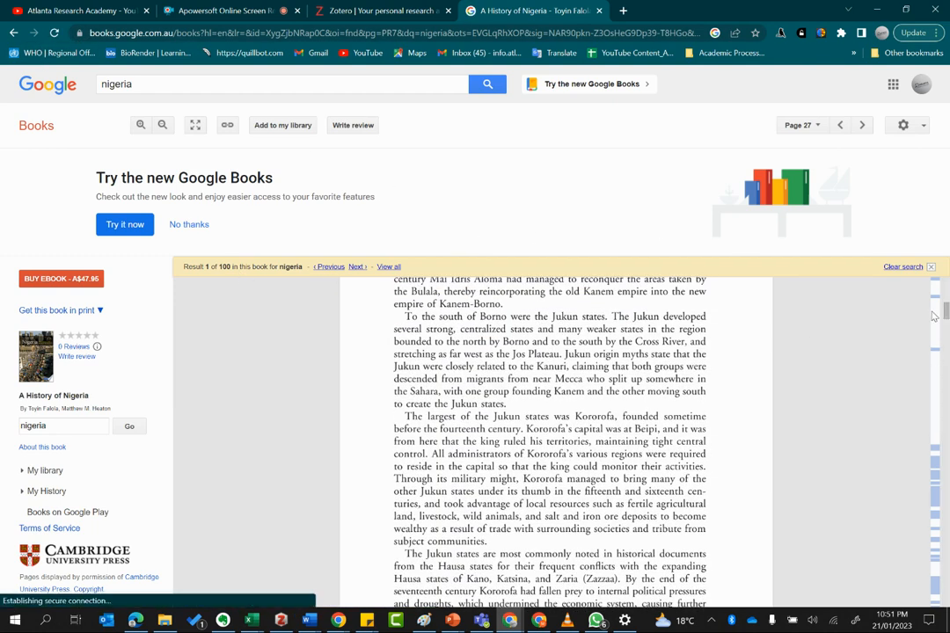
drag(946, 309, 947, 282)
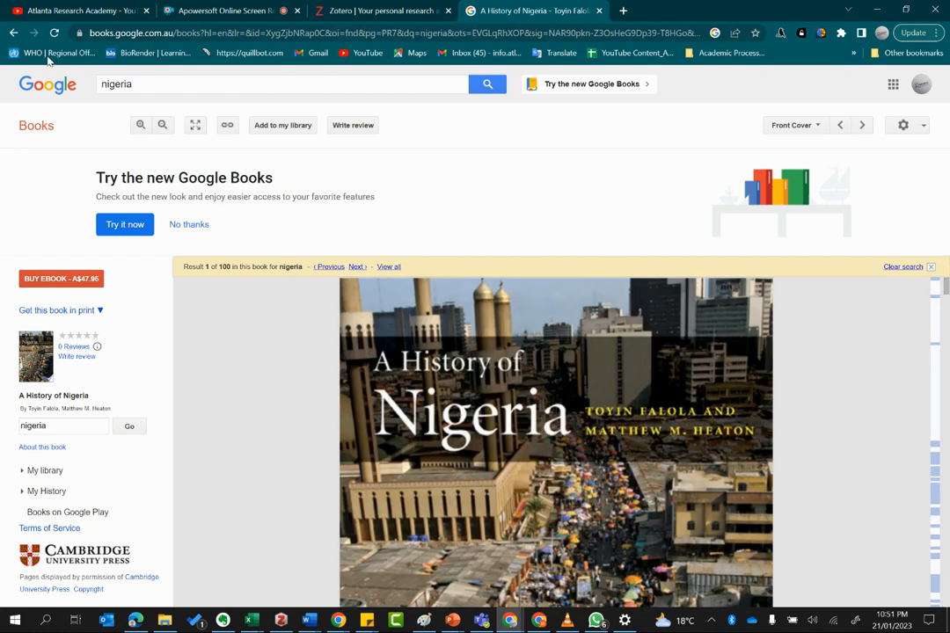
click(14, 32)
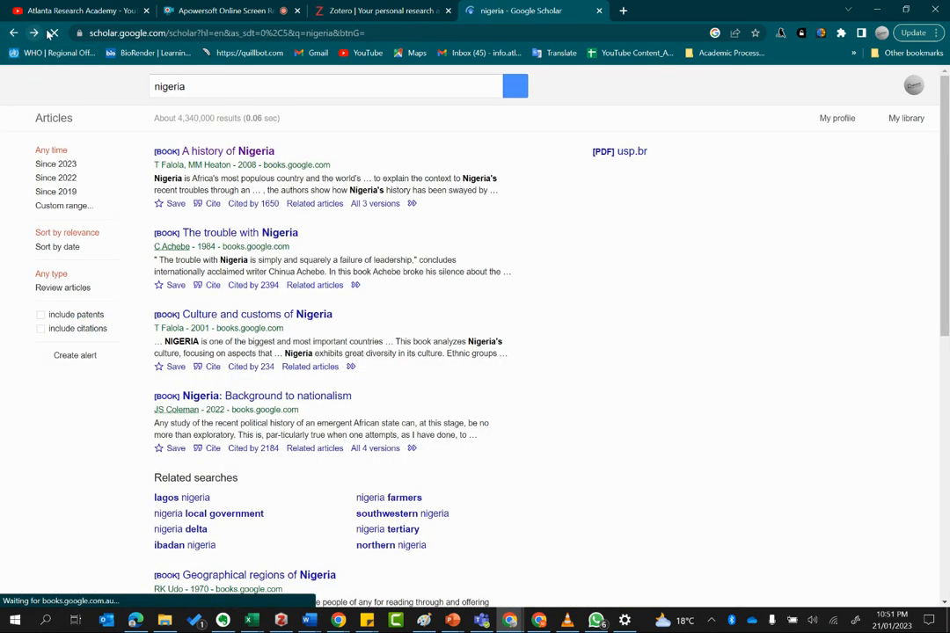
Run the related search "lagos nigeria" and open the article "Vulnerability of poor urban coastal communities to flooding in Lagos, Nigeria"
scroll(310, 253, down, 3)
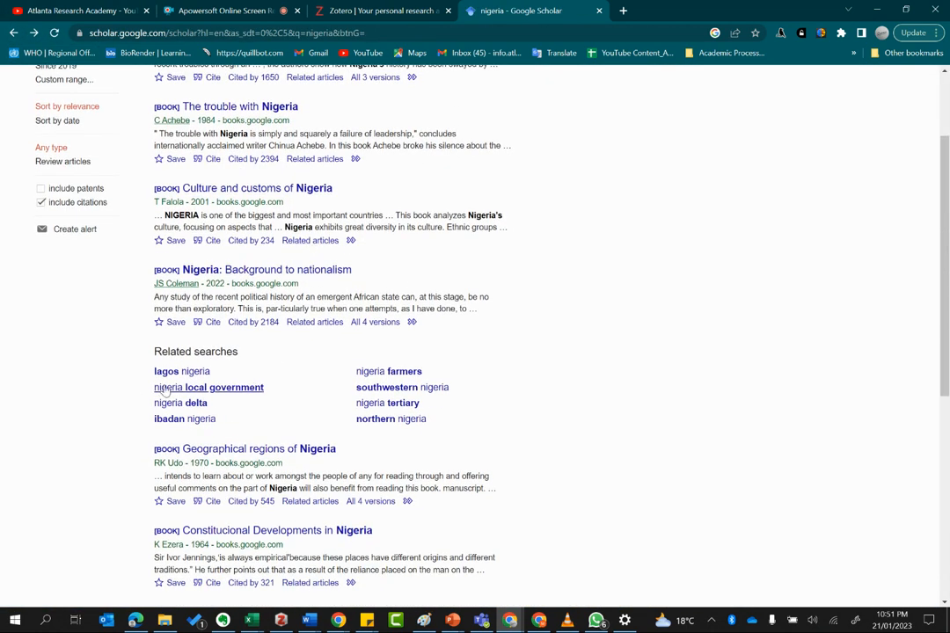
click(184, 373)
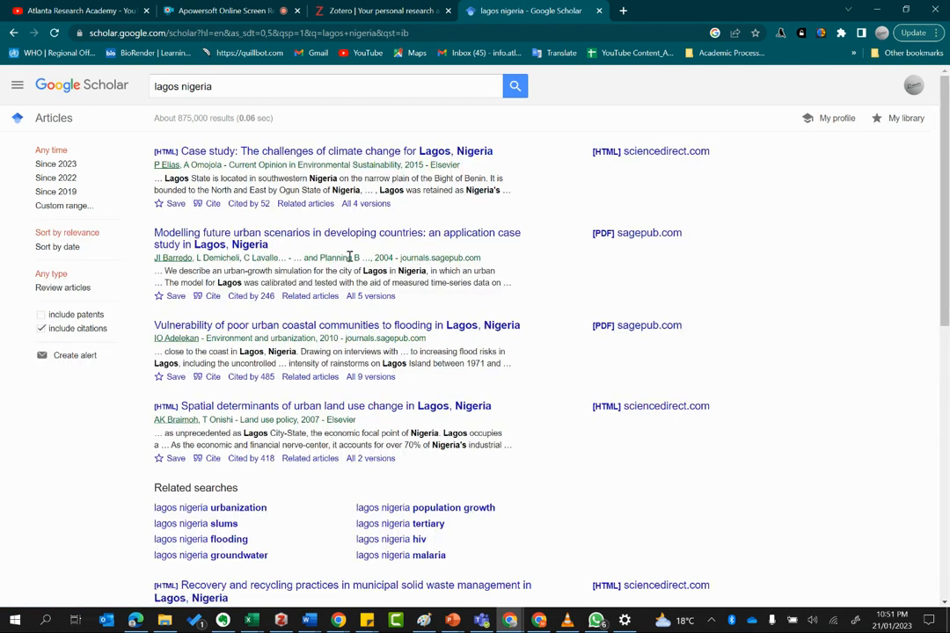
scroll(349, 256, down, 2)
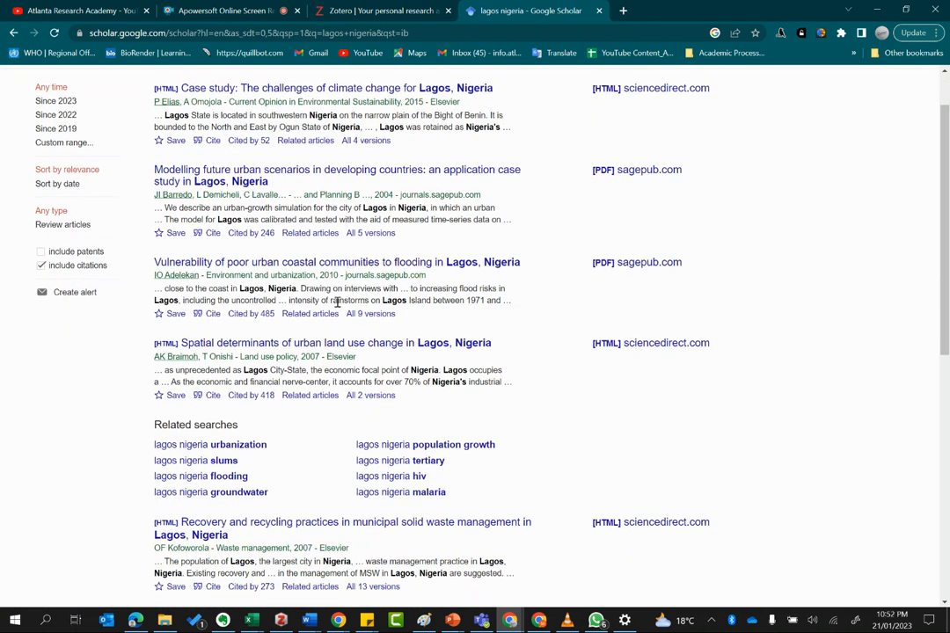
scroll(286, 308, down, 2)
scroll(378, 220, up, 2)
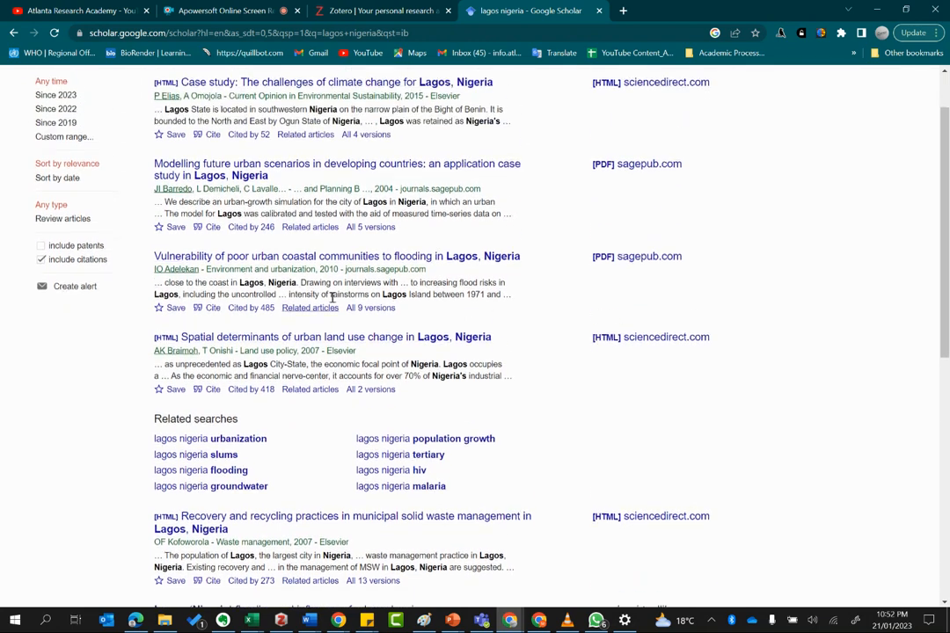
click(469, 264)
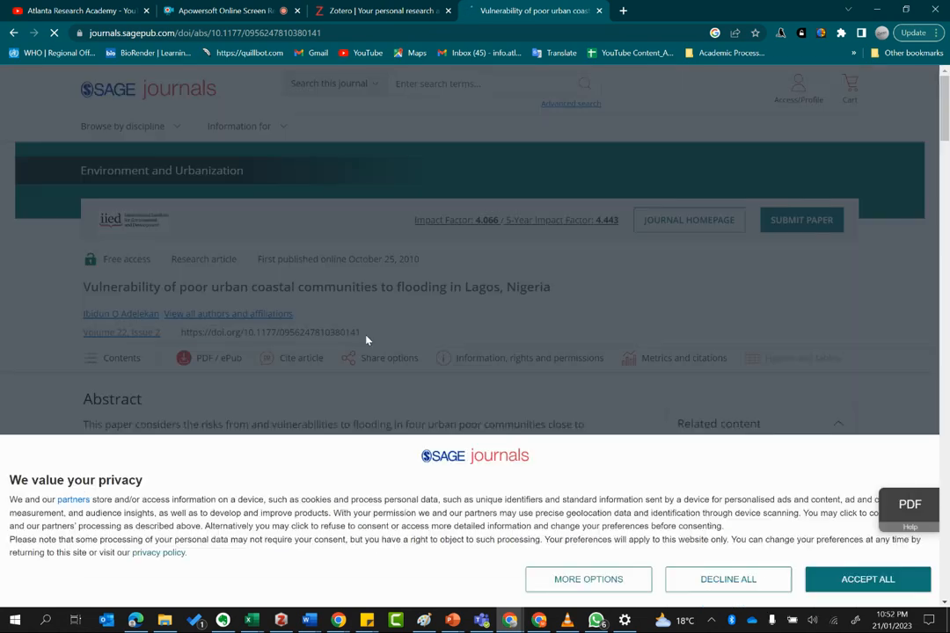
click(867, 583)
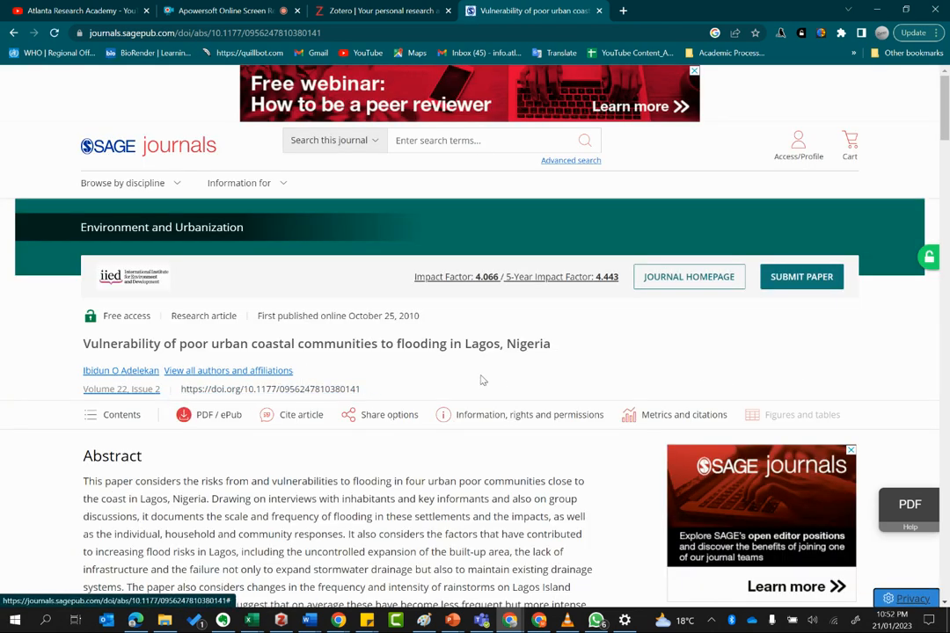
drag(350, 389, 249, 389)
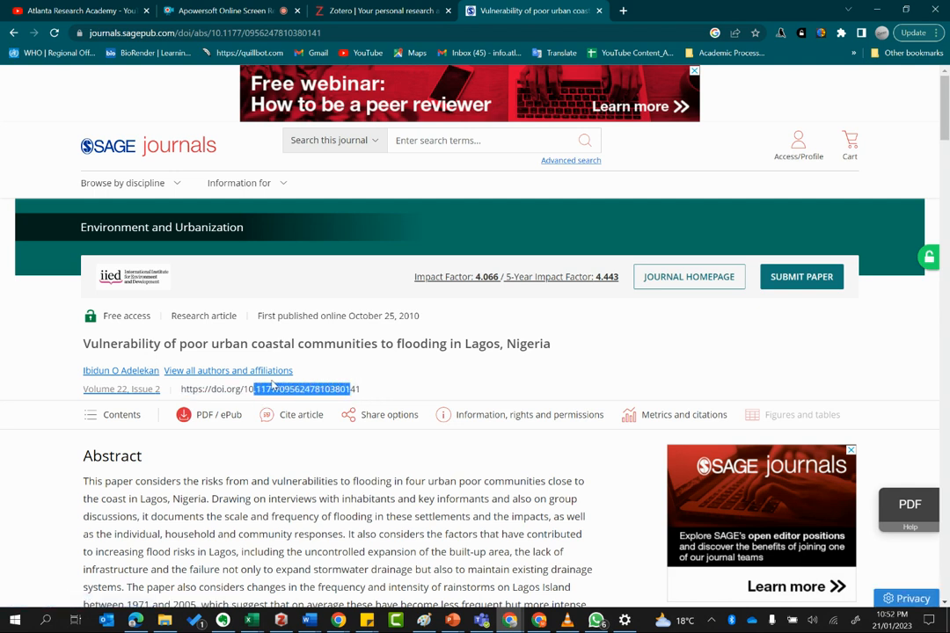
drag(361, 389, 184, 391)
right_click(186, 390)
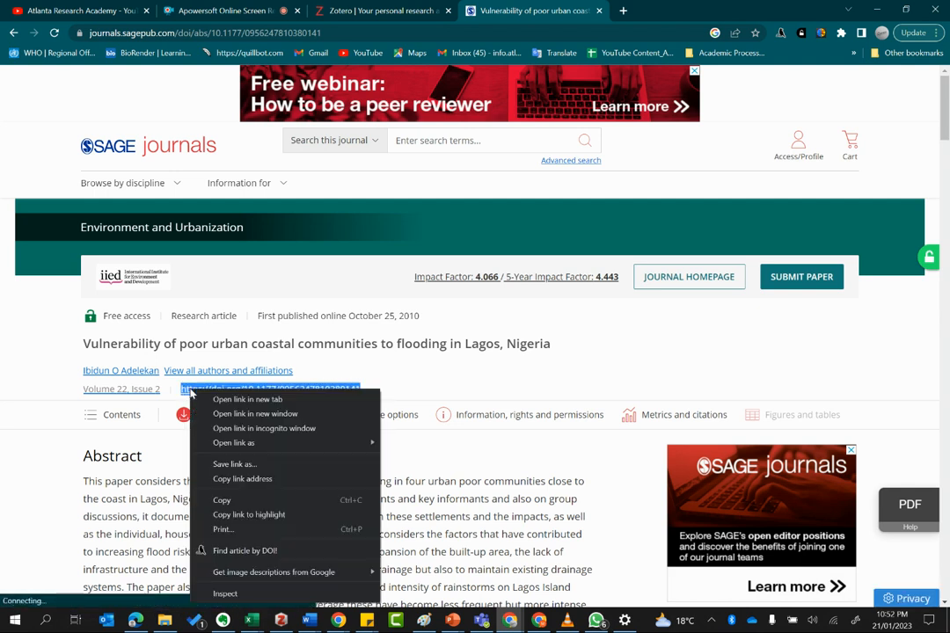
click(262, 503)
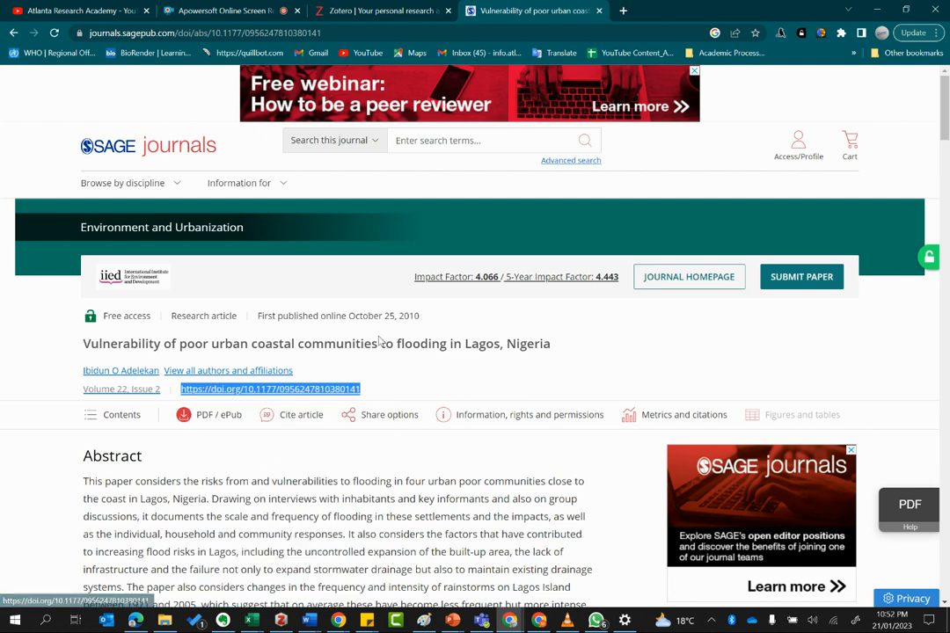
click(281, 621)
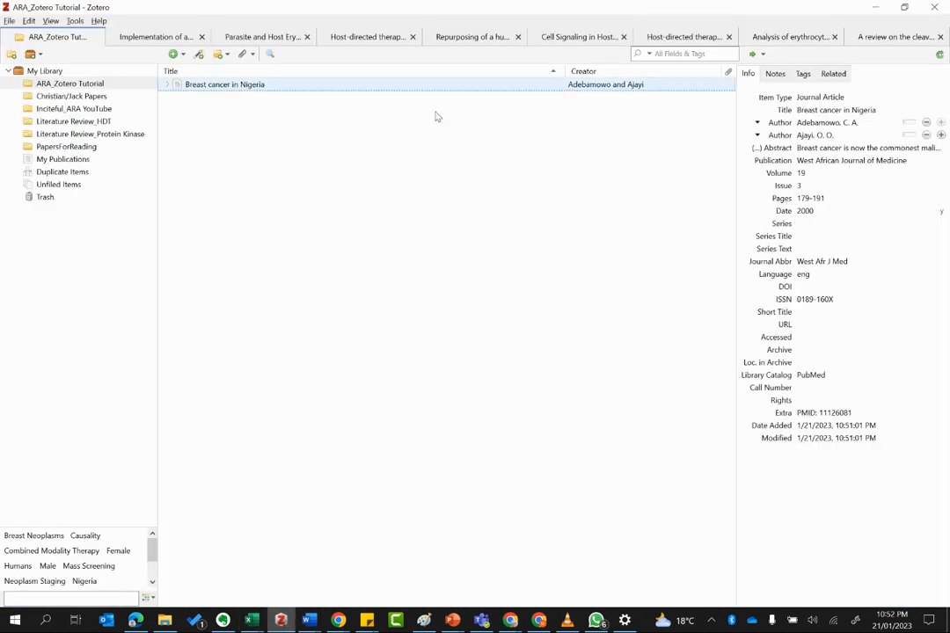
click(198, 53)
key(ctrl+v)
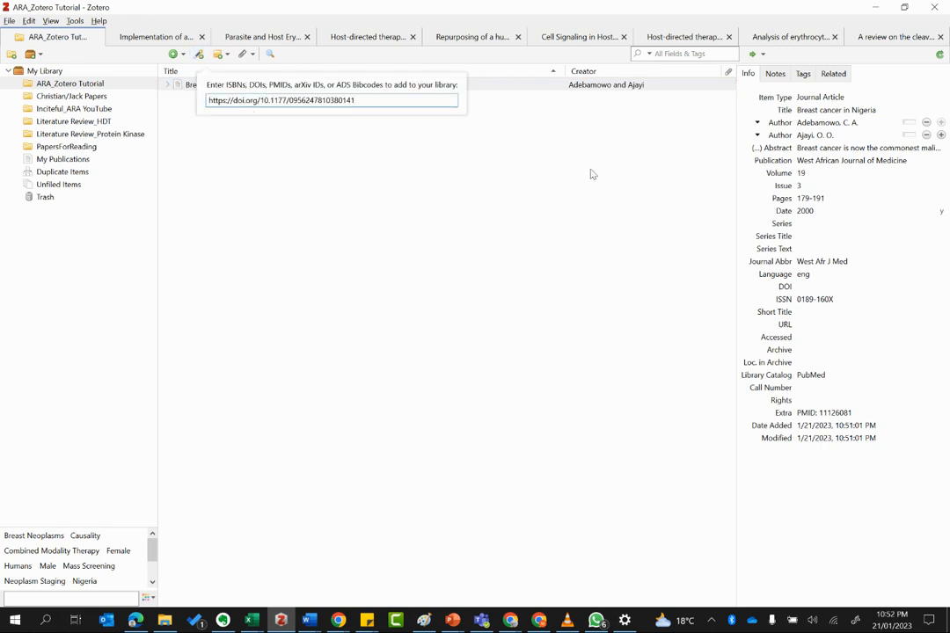
key(Return)
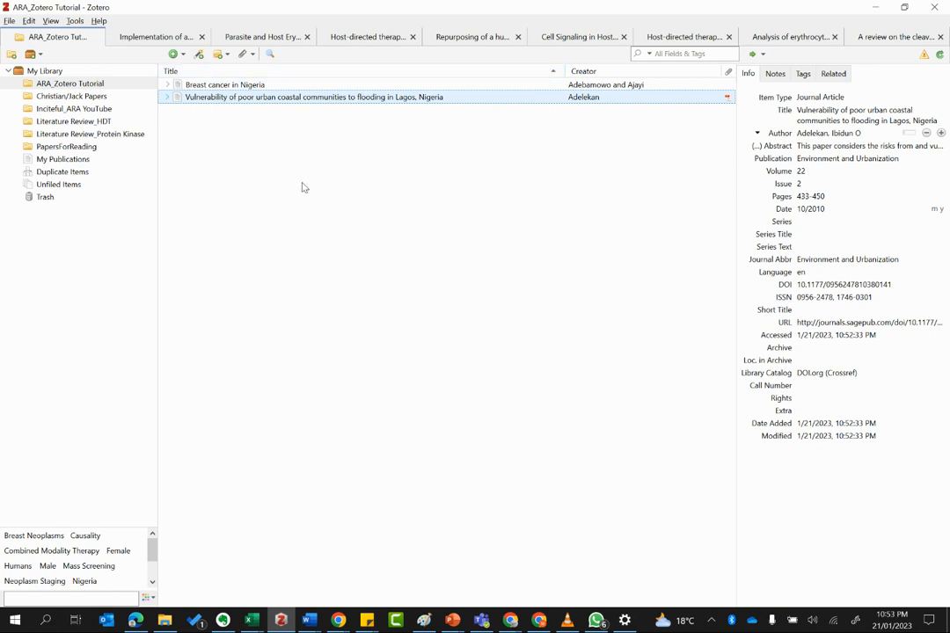
Compare the details and attachment indicators of the breast cancer article and the Lagos flooding article in the collection
click(270, 85)
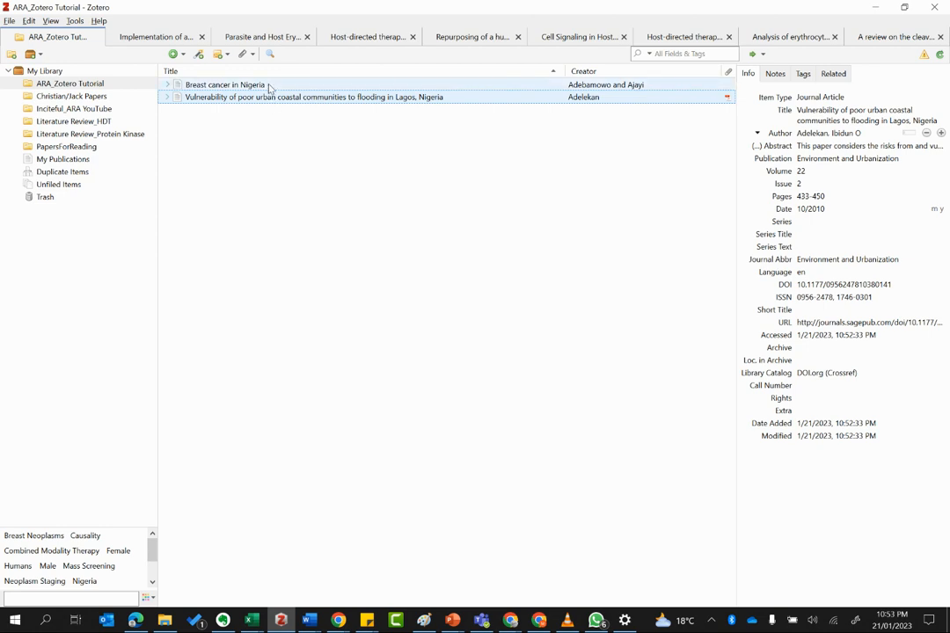
click(274, 97)
click(274, 86)
click(274, 98)
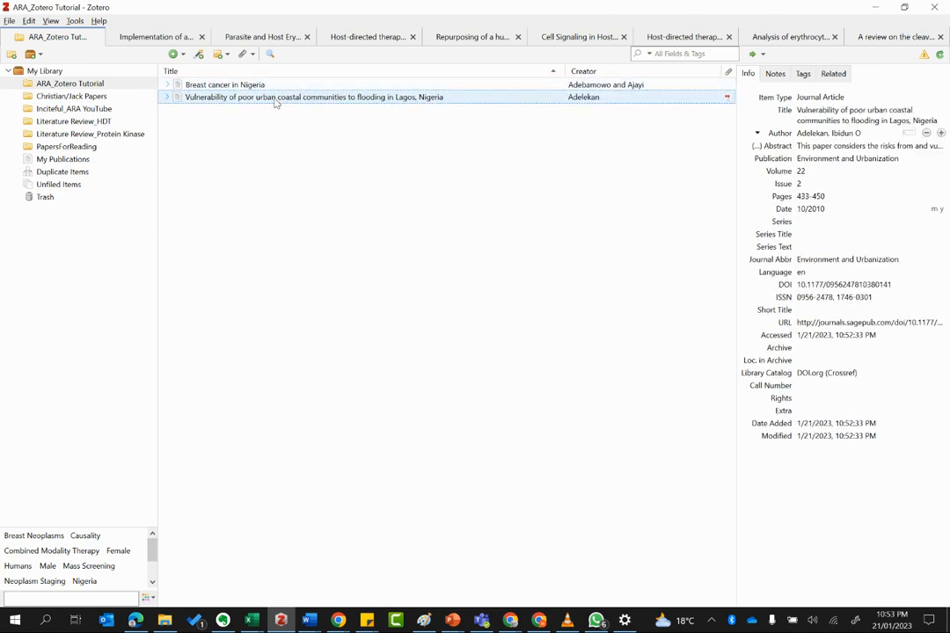
click(274, 86)
click(285, 100)
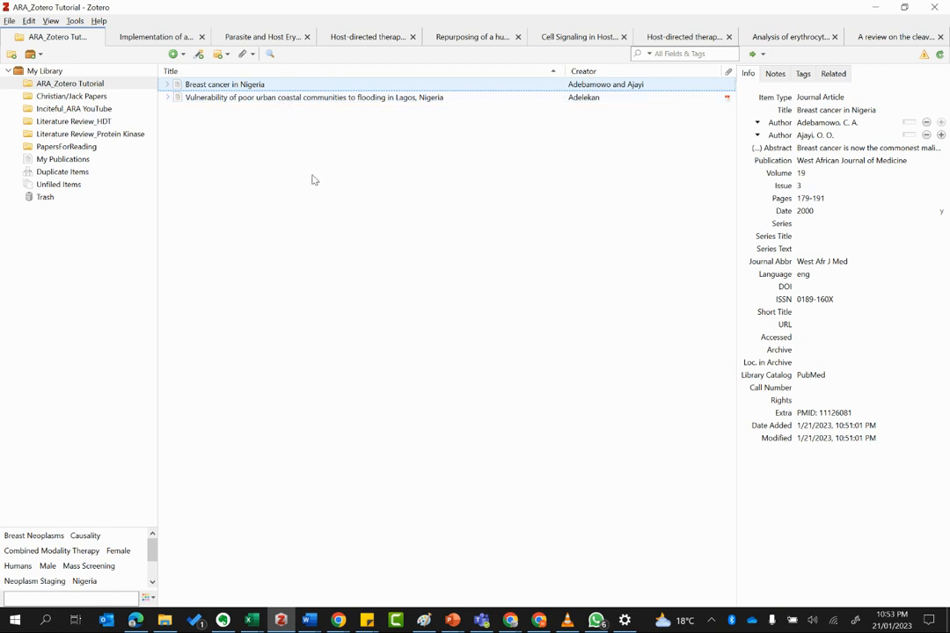
click(341, 99)
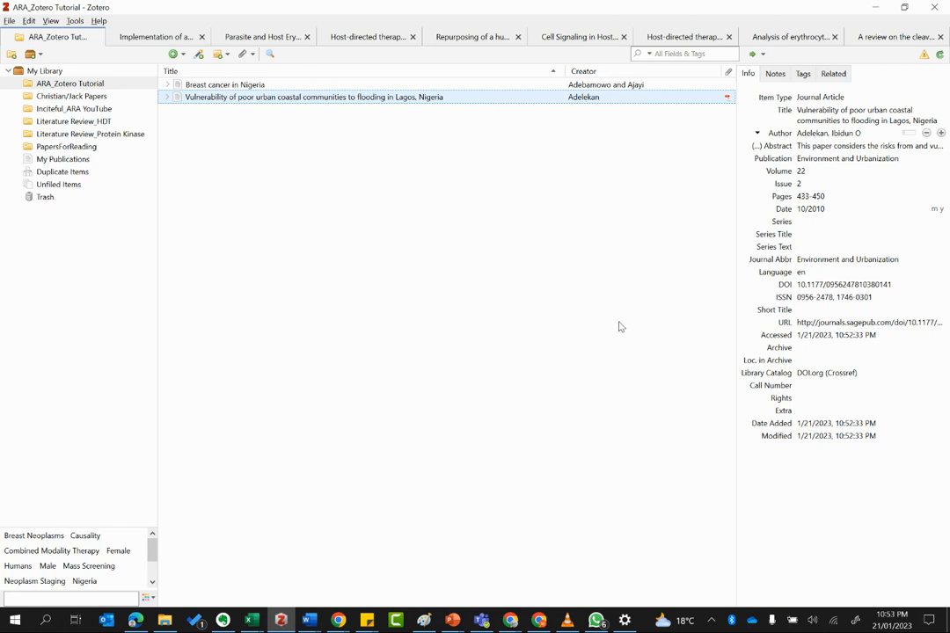
key(ctrl+a)
key(ctrl+a)
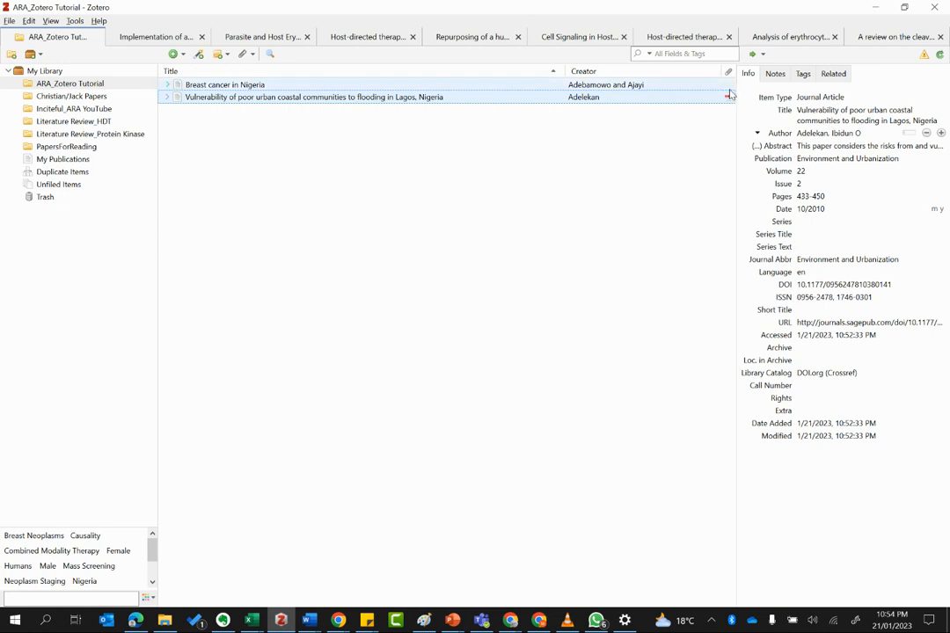
View the attached PDF of the Lagos flooding article, and return to the ARA_Zotero Tutorial collection
click(730, 96)
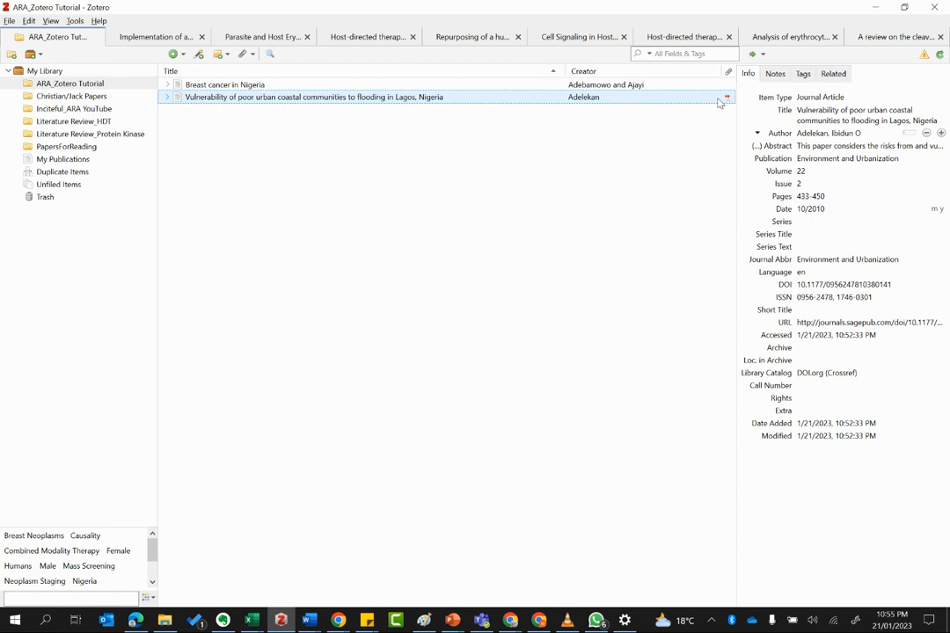
double_click(719, 102)
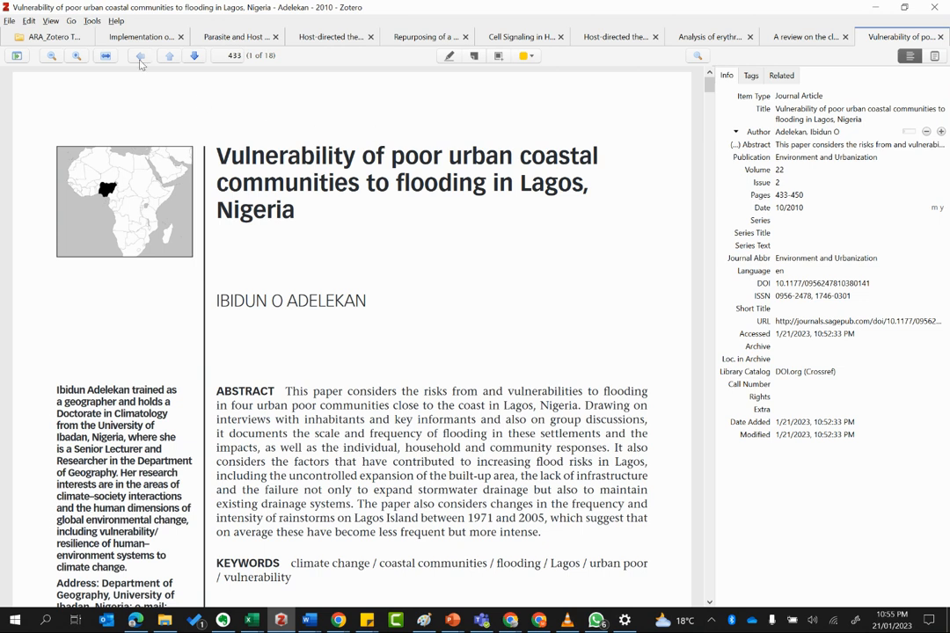
click(41, 34)
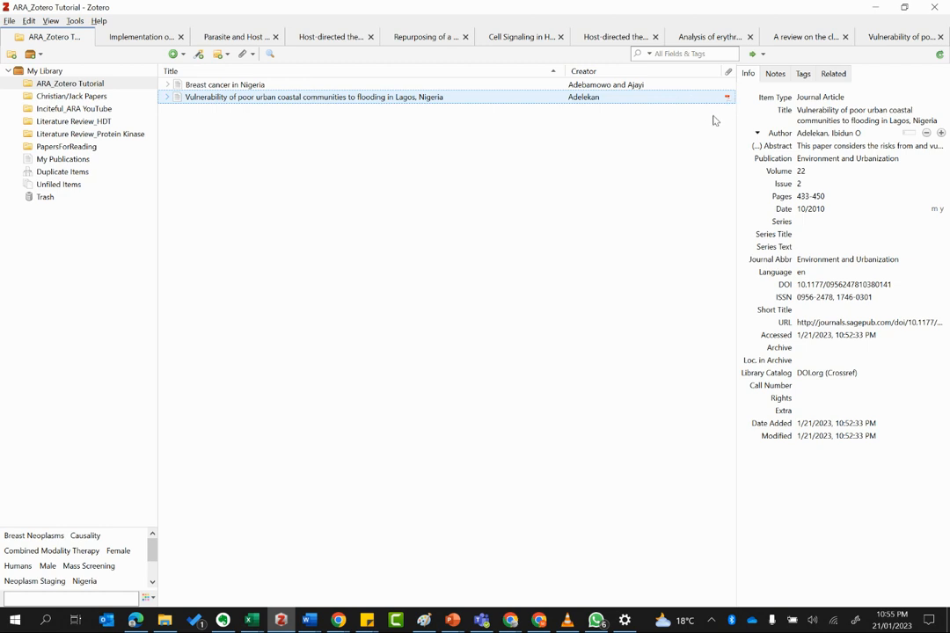
Compare the available item actions for the breast cancer article and the Lagos flooding article in the collection
ctrl+click(573, 88)
click(573, 88)
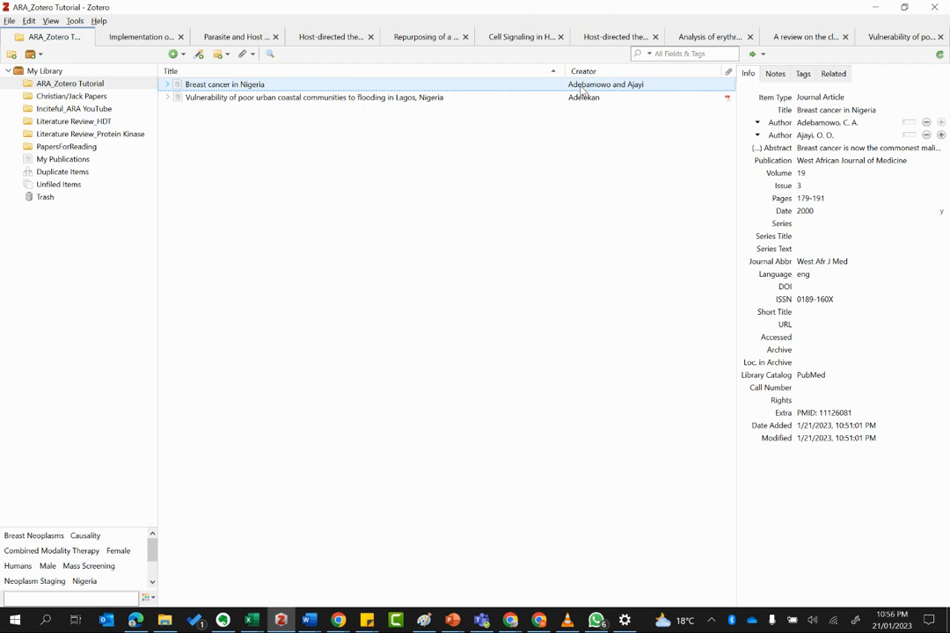
ctrl+click(726, 100)
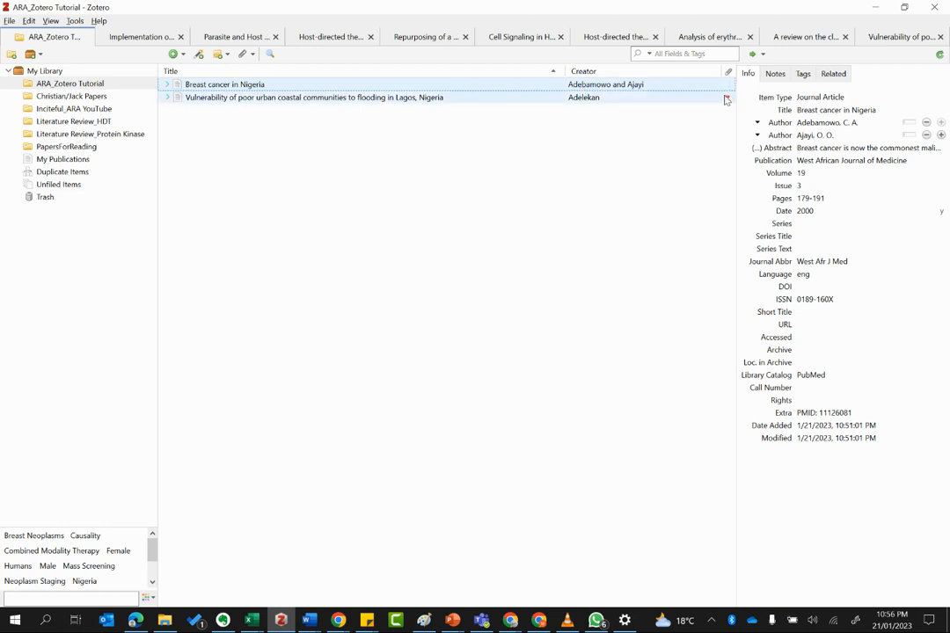
ctrl+click(728, 98)
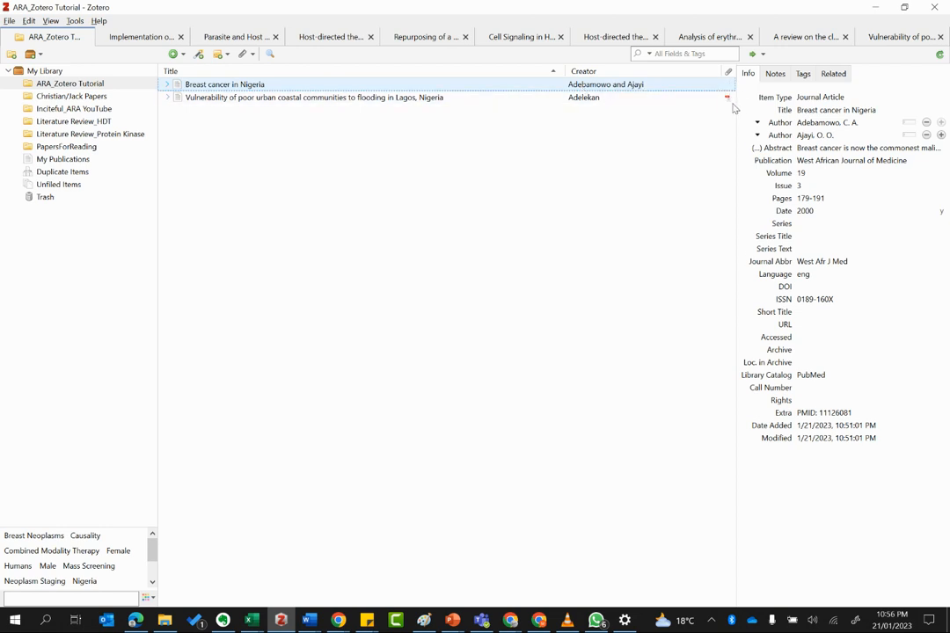
right_click(625, 88)
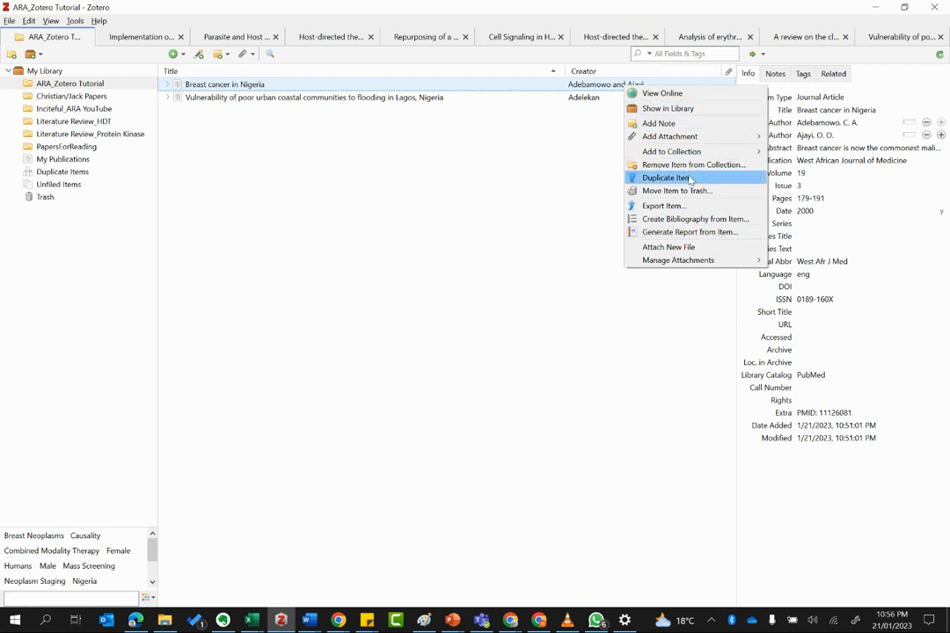
click(516, 176)
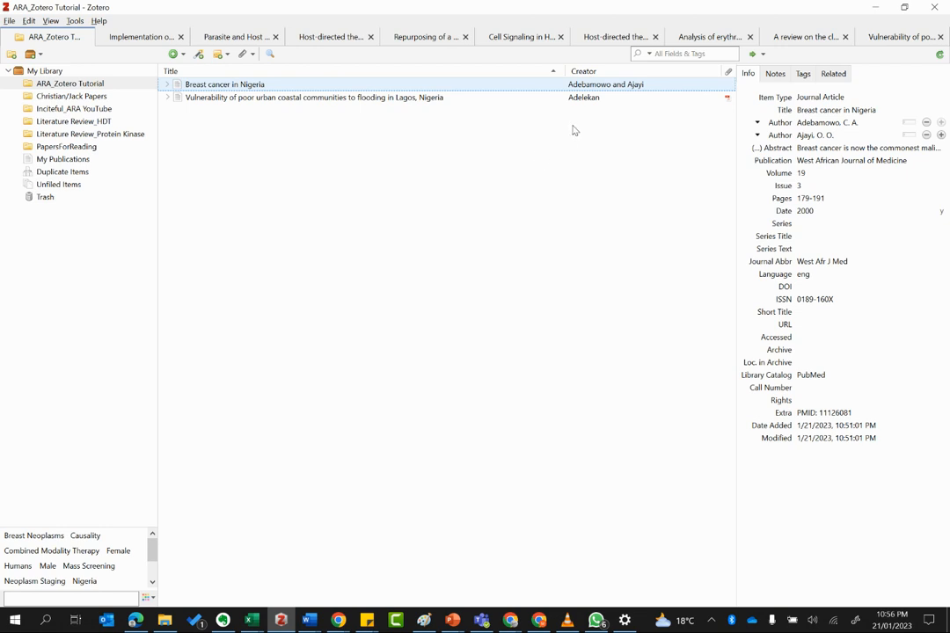
click(577, 98)
right_click(577, 100)
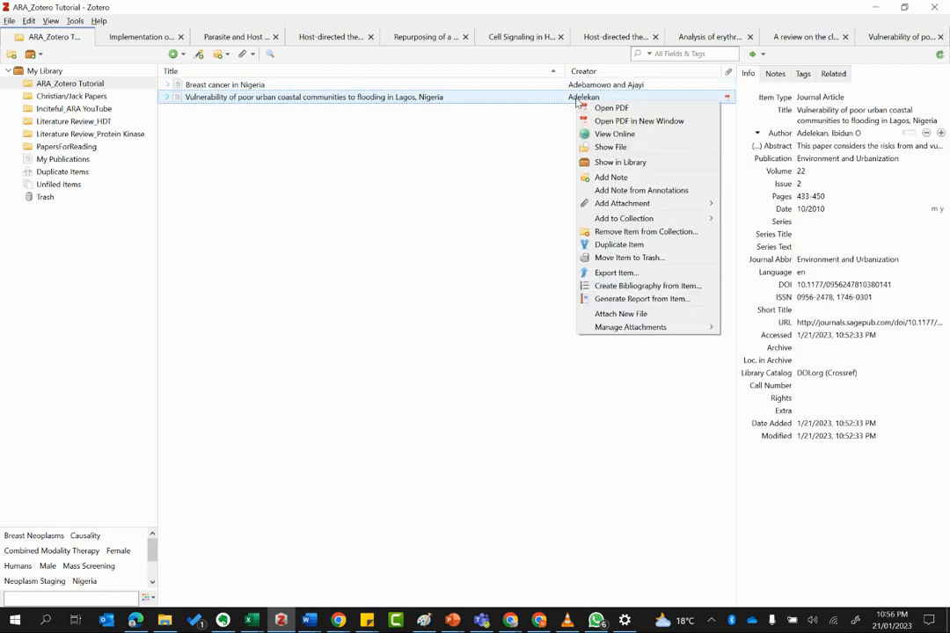
click(464, 87)
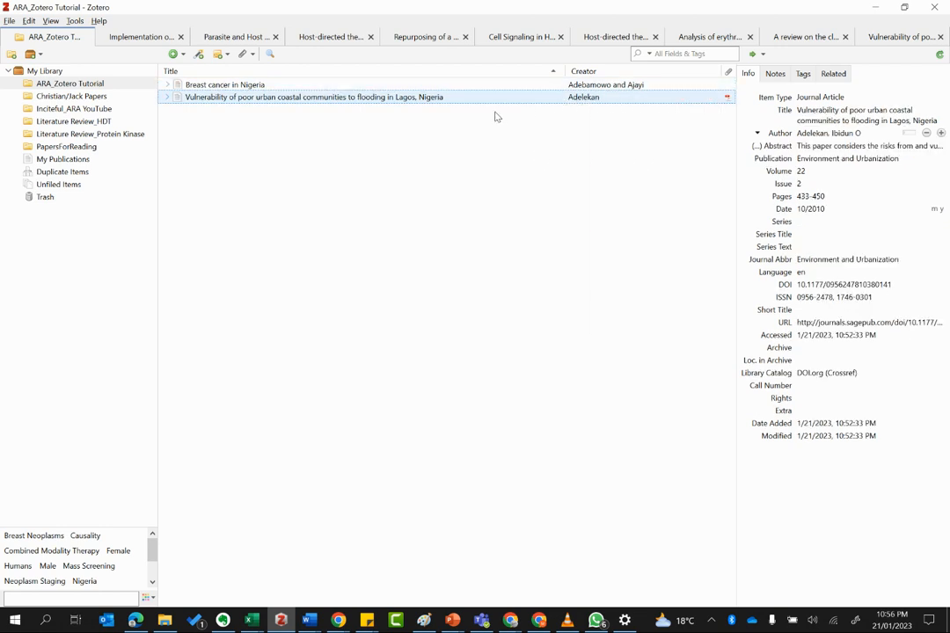
In the PapersForReading collection, find and attach the available PDF for the article "Kinases and kinase inhibitors"
click(79, 147)
scroll(528, 132, down, 3)
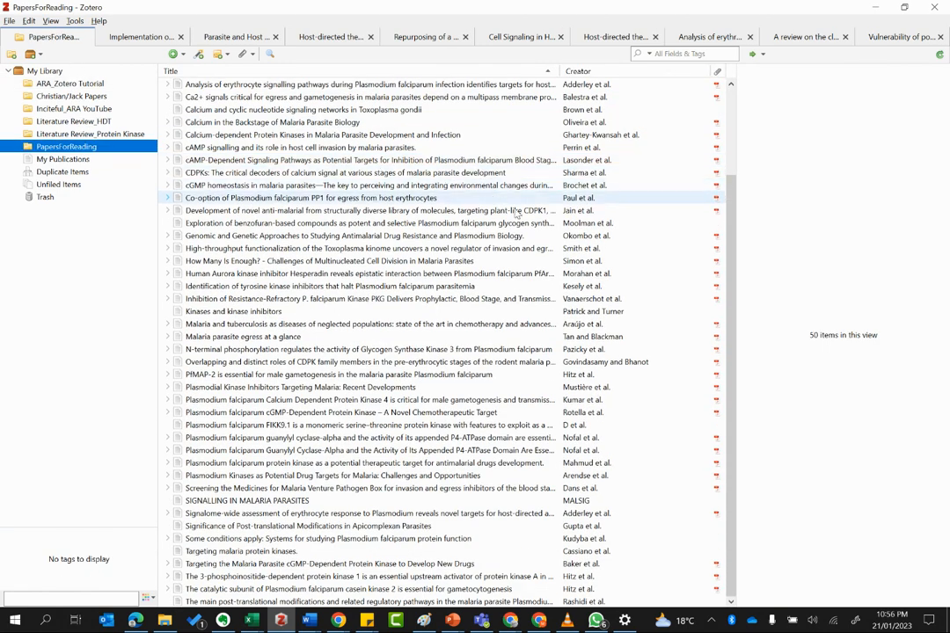
click(599, 313)
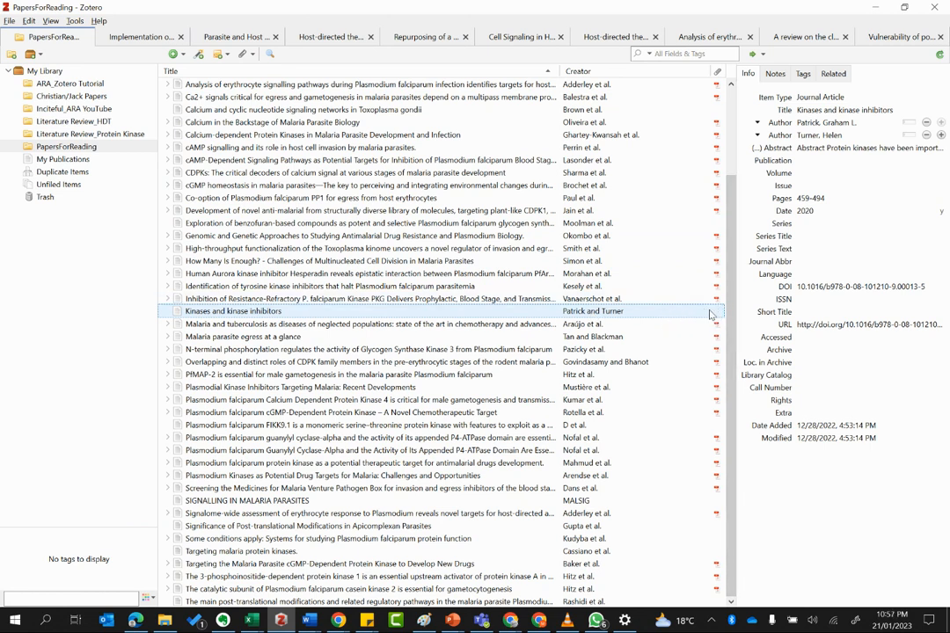
right_click(641, 312)
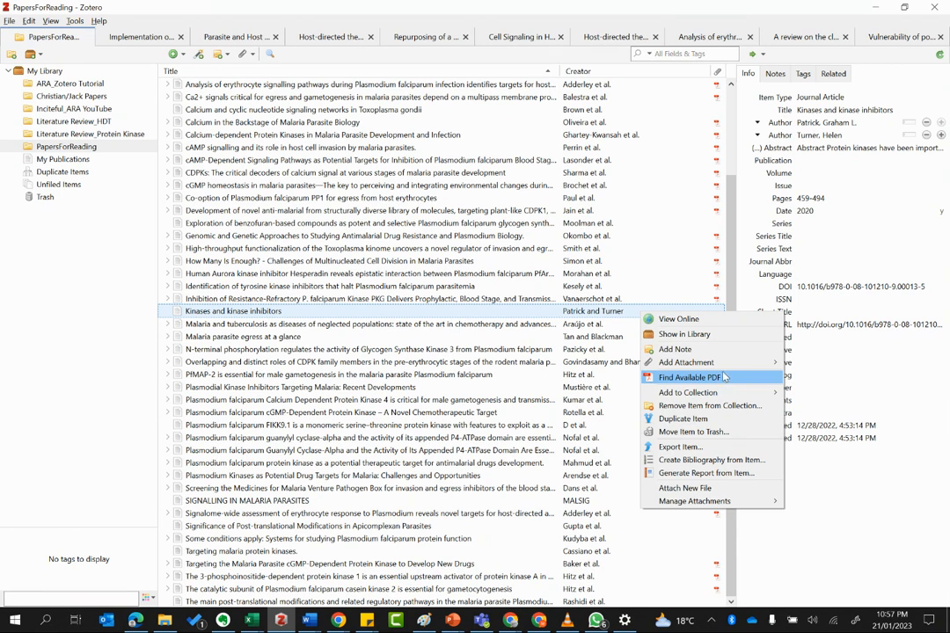
mouse_move(708, 365)
click(704, 381)
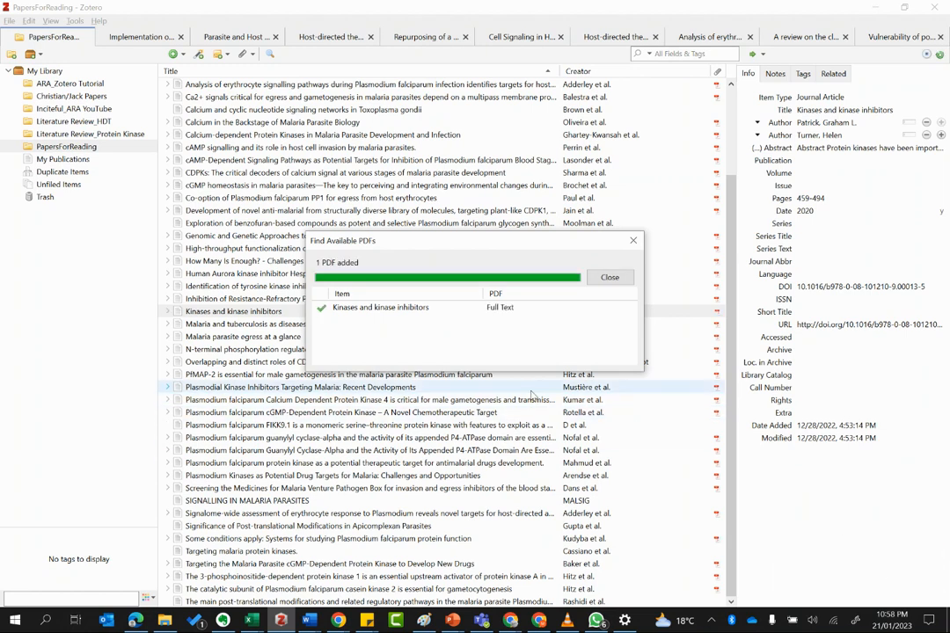
click(597, 280)
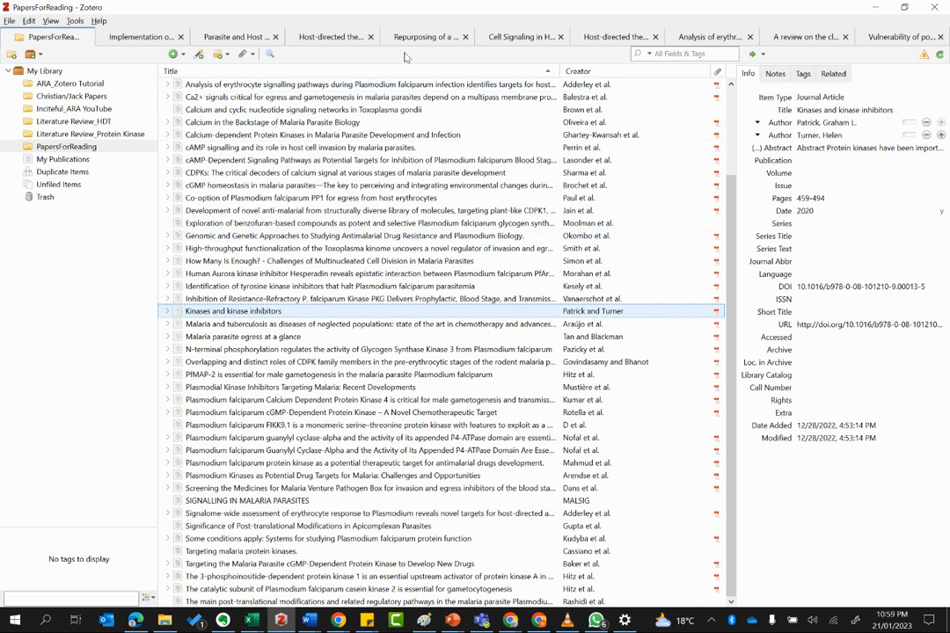
Check the add-by-identifier entry and the item actions offered for "Kinases and kinase inhibitors"
click(199, 54)
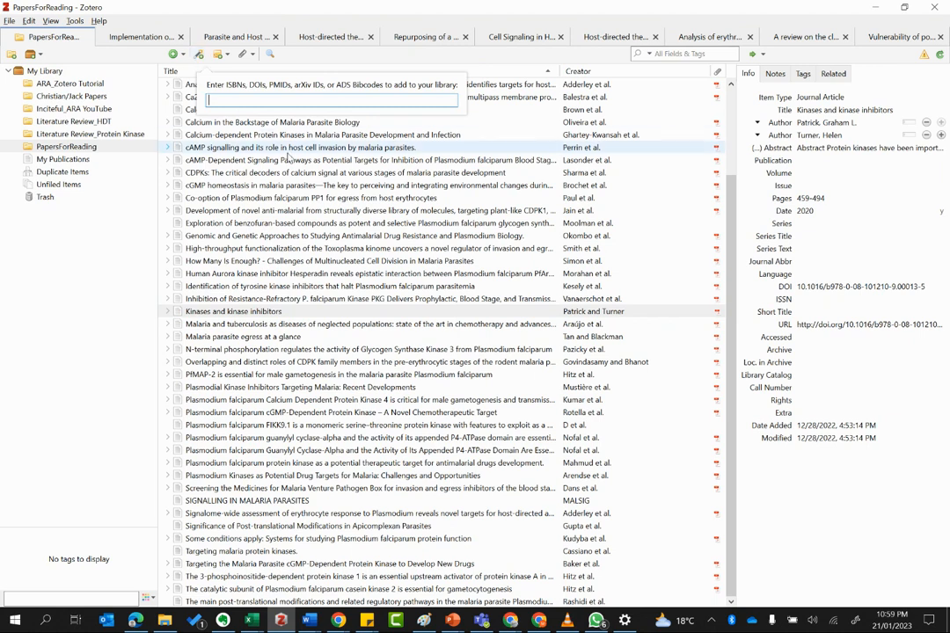
click(439, 311)
right_click(446, 313)
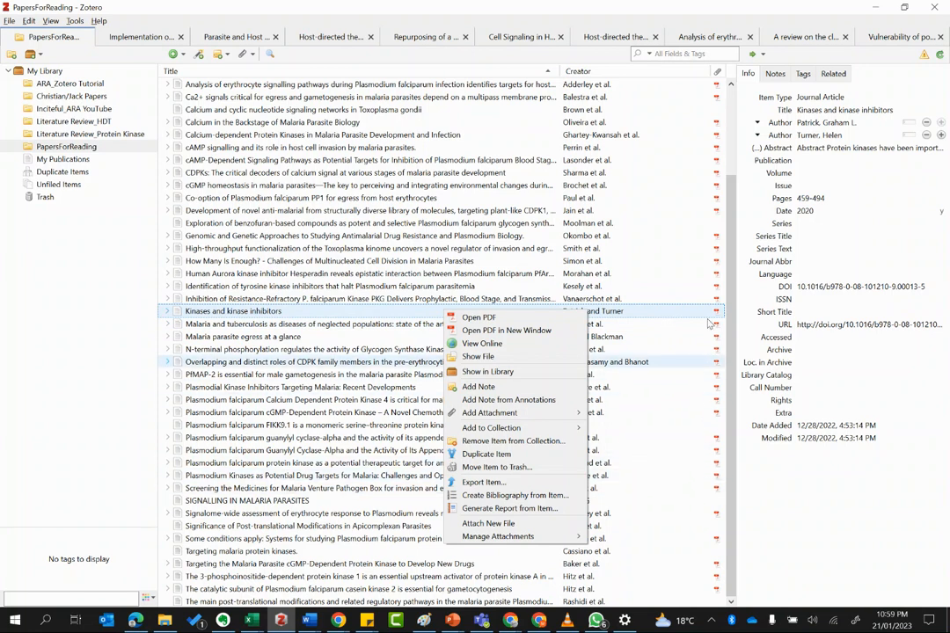
click(734, 250)
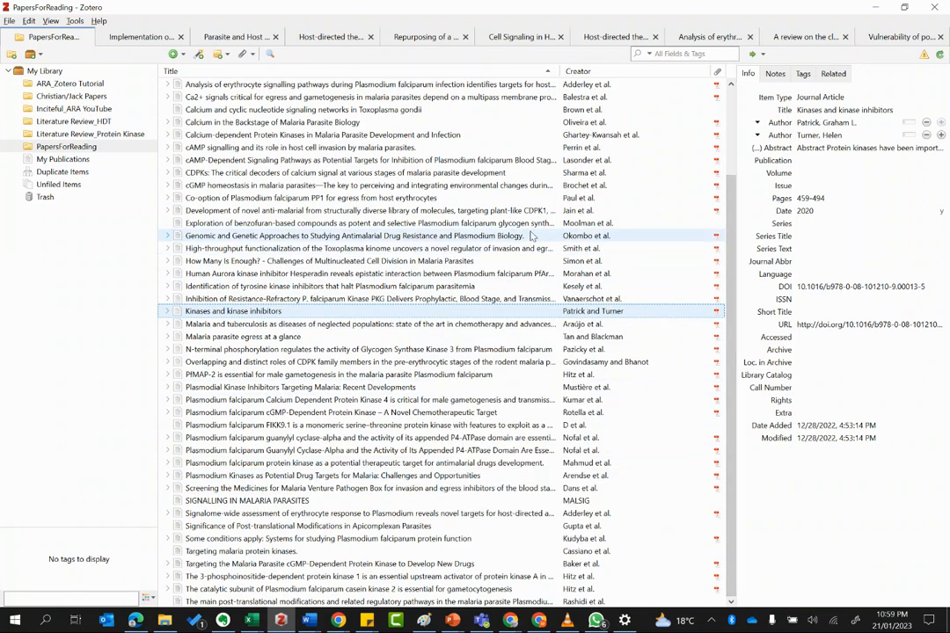
Find and attach the available PDF for the article "Exploration of benzofuran-based compounds" in PapersForReading
click(504, 224)
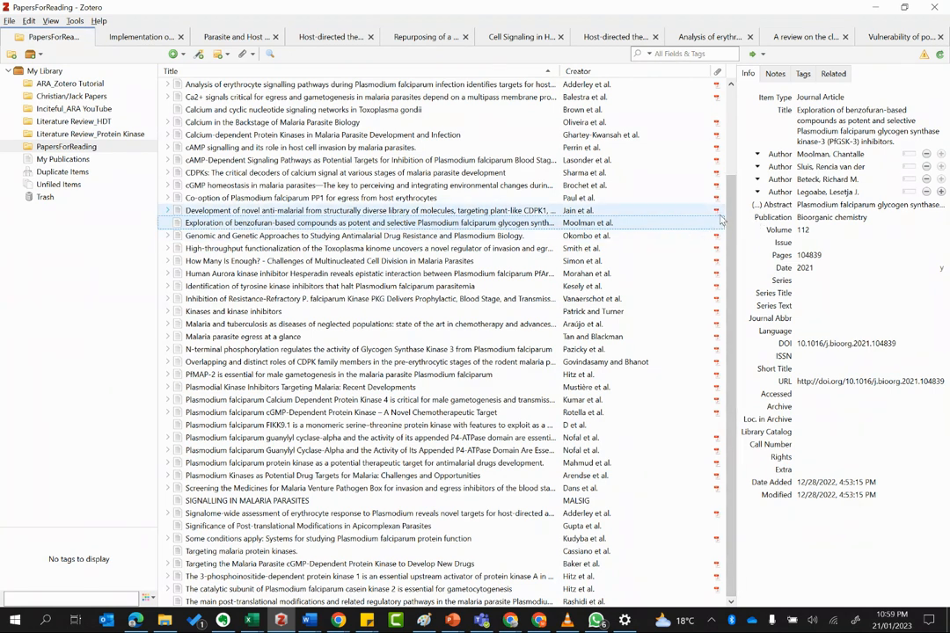
right_click(608, 225)
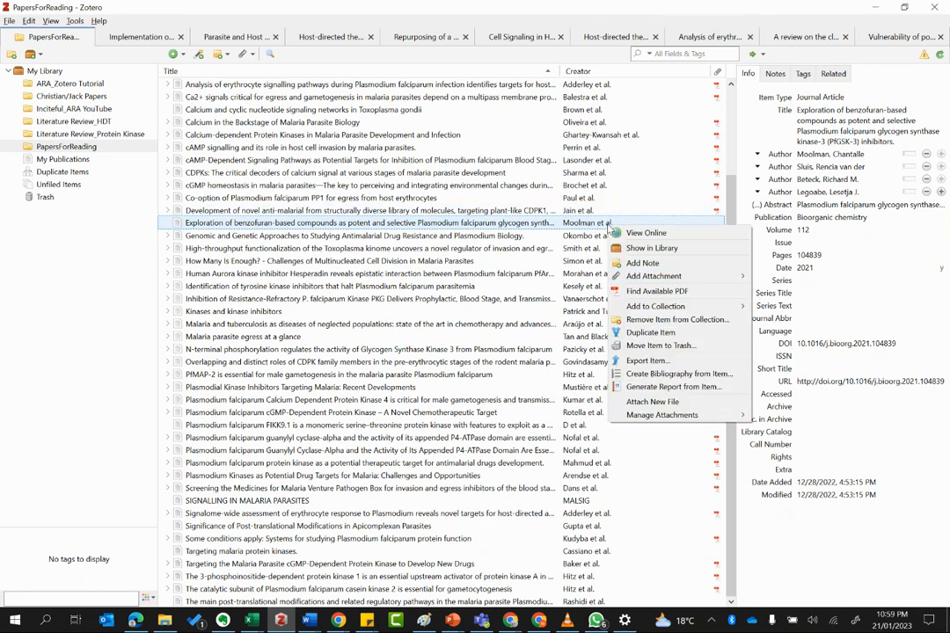
click(651, 291)
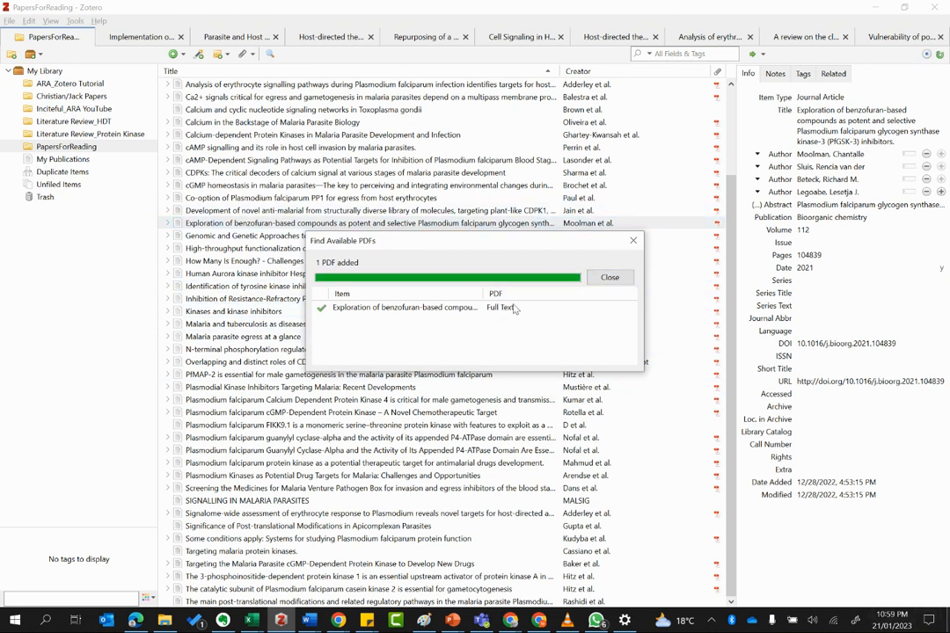
click(612, 278)
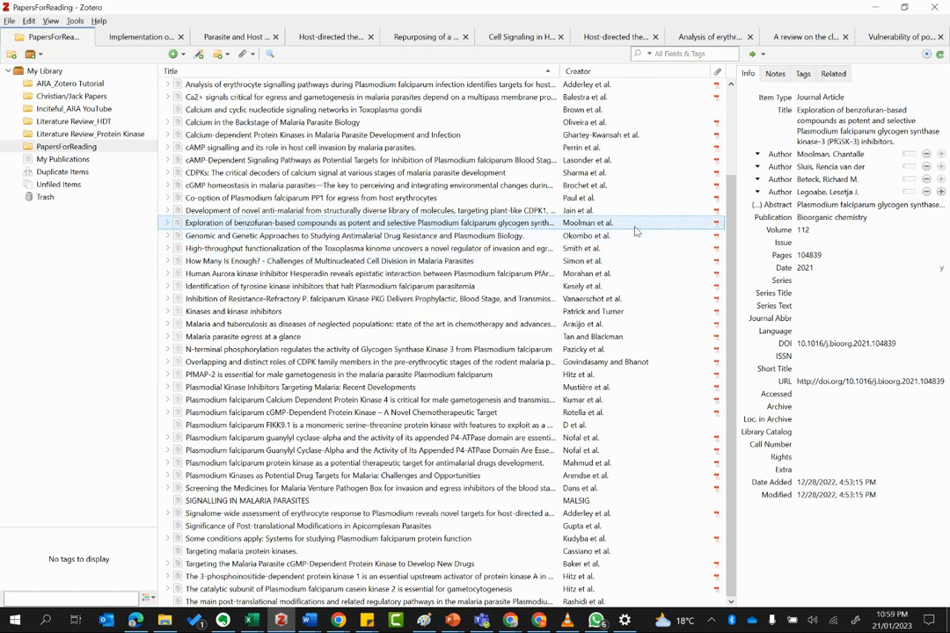
Check the item actions for "SIGNALLING IN MALARIA PARASITES" and for "Breast cancer in Nigeria" in the ARA_Zotero Tutorial collection
right_click(587, 502)
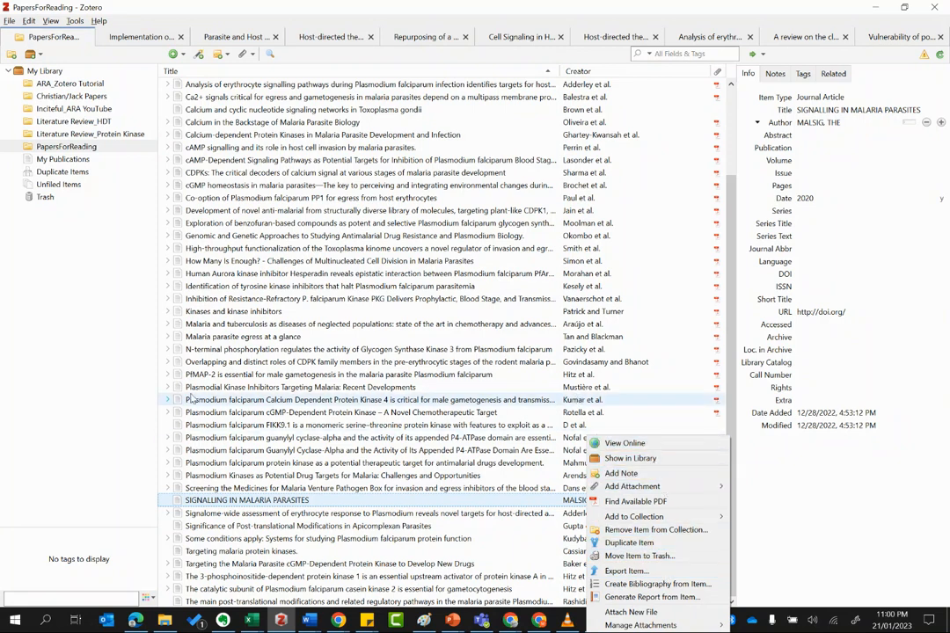
click(22, 359)
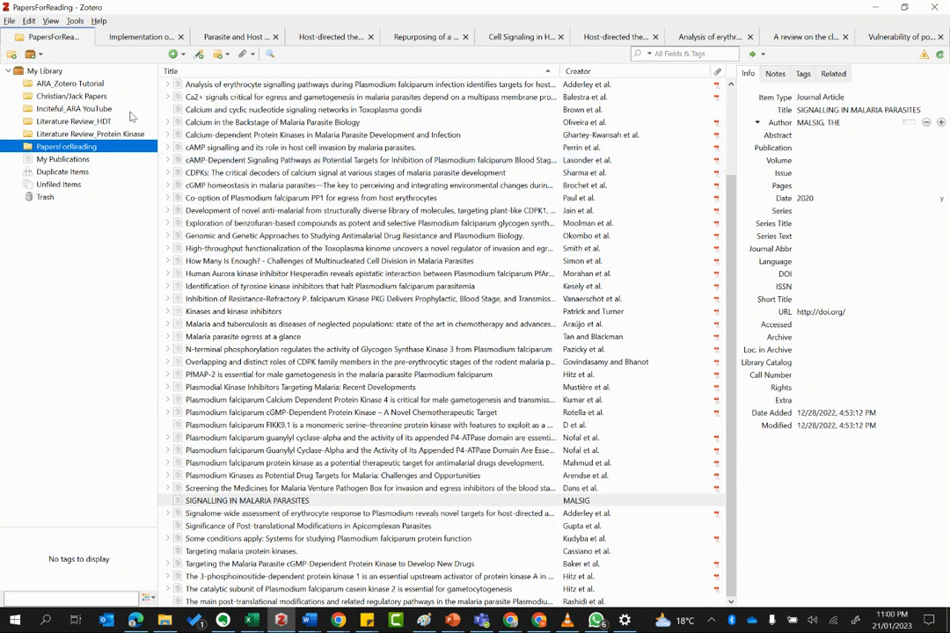
click(94, 87)
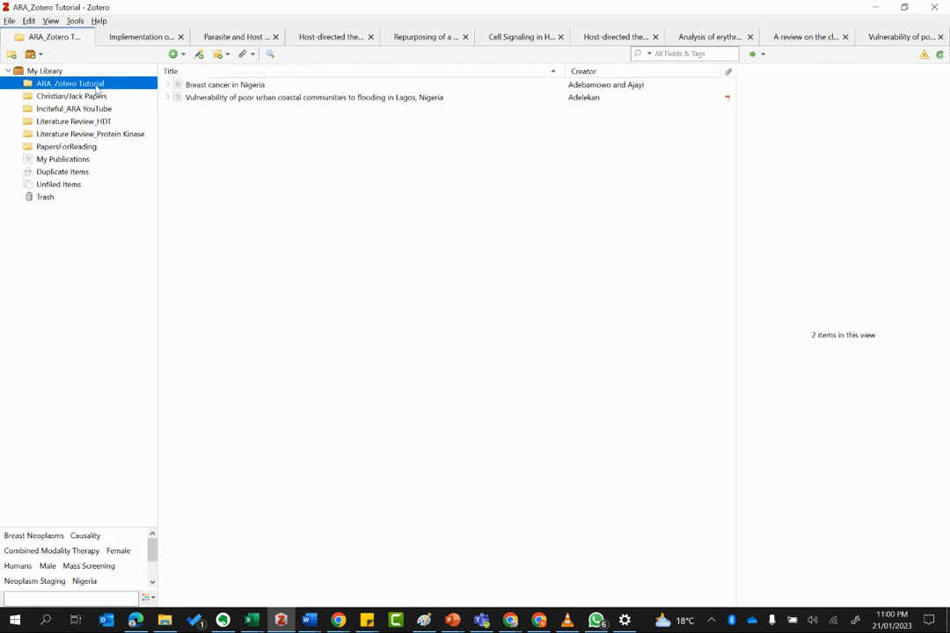
click(220, 88)
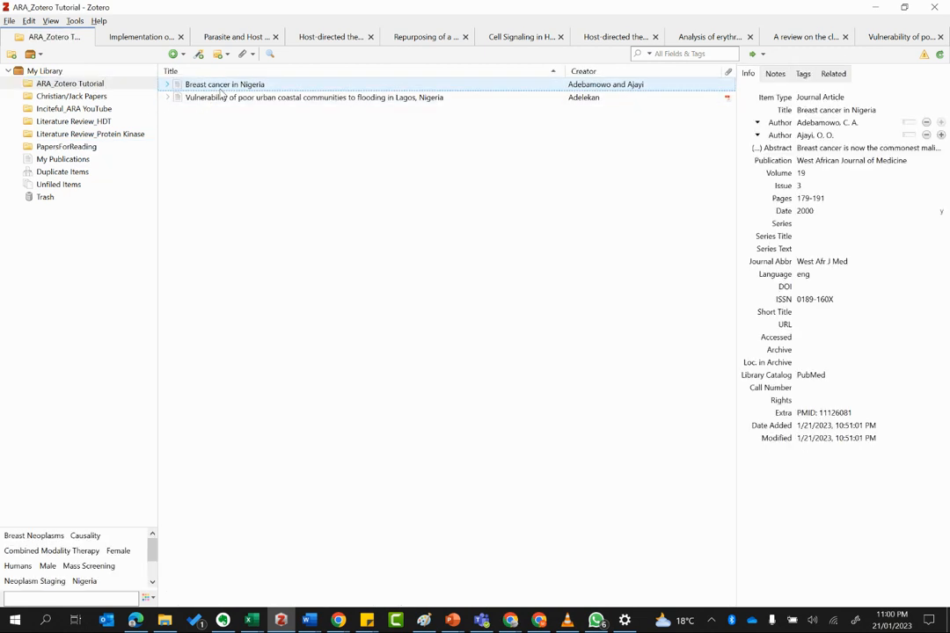
right_click(225, 87)
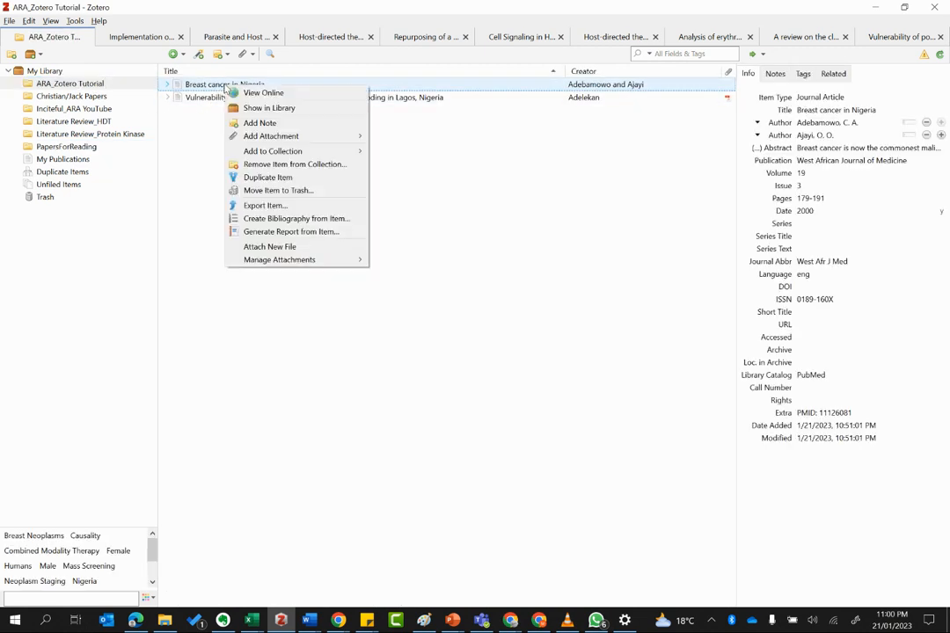
click(209, 153)
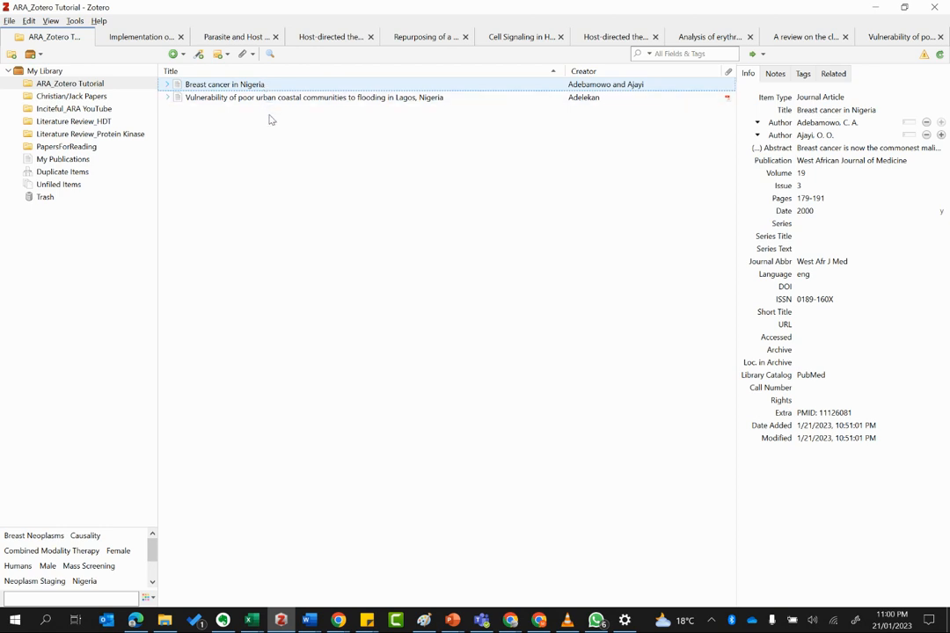
right_click(274, 85)
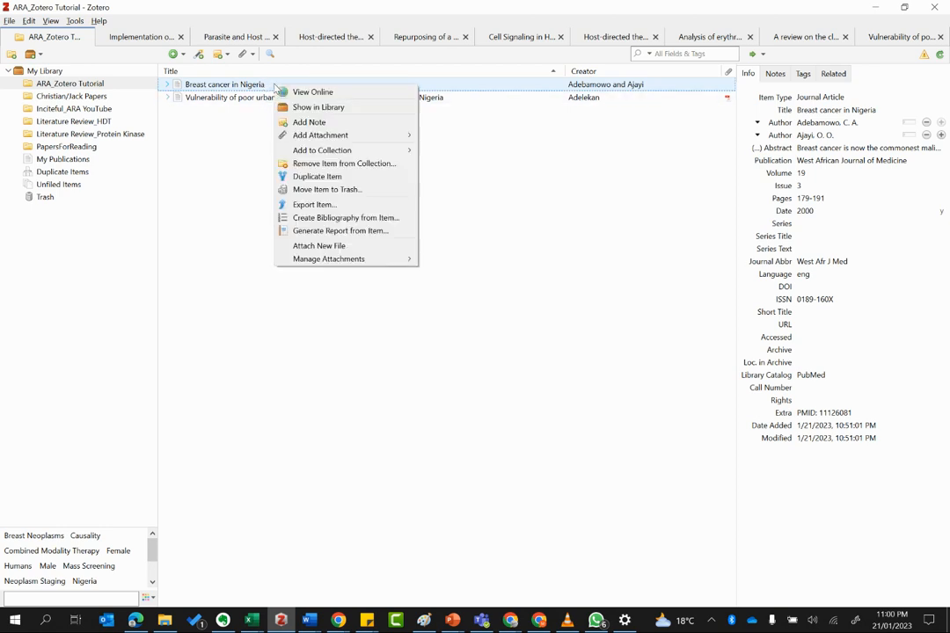
click(444, 176)
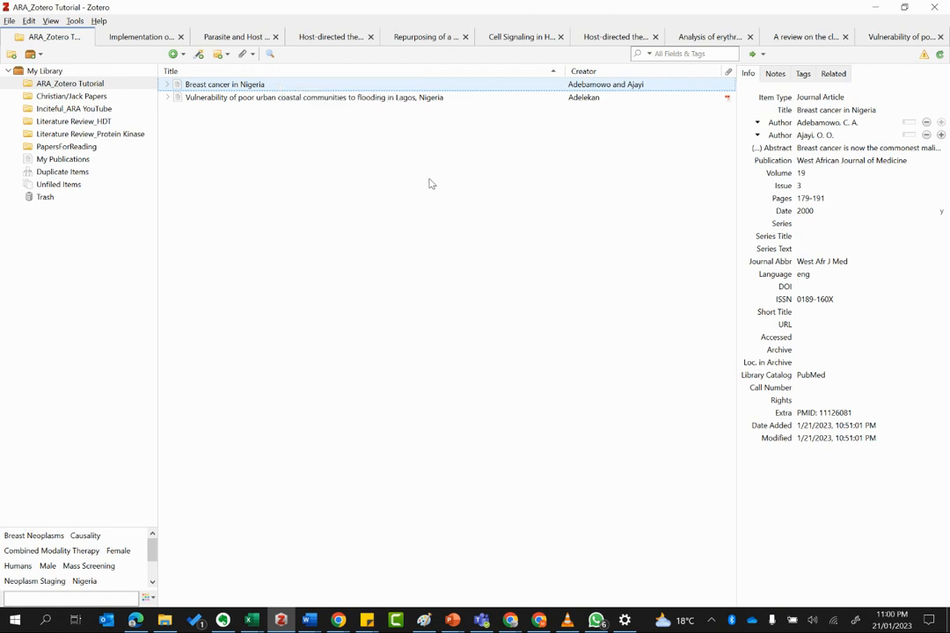
Switch to Chrome and open a new browser tab
mouse_move(511, 620)
click(559, 569)
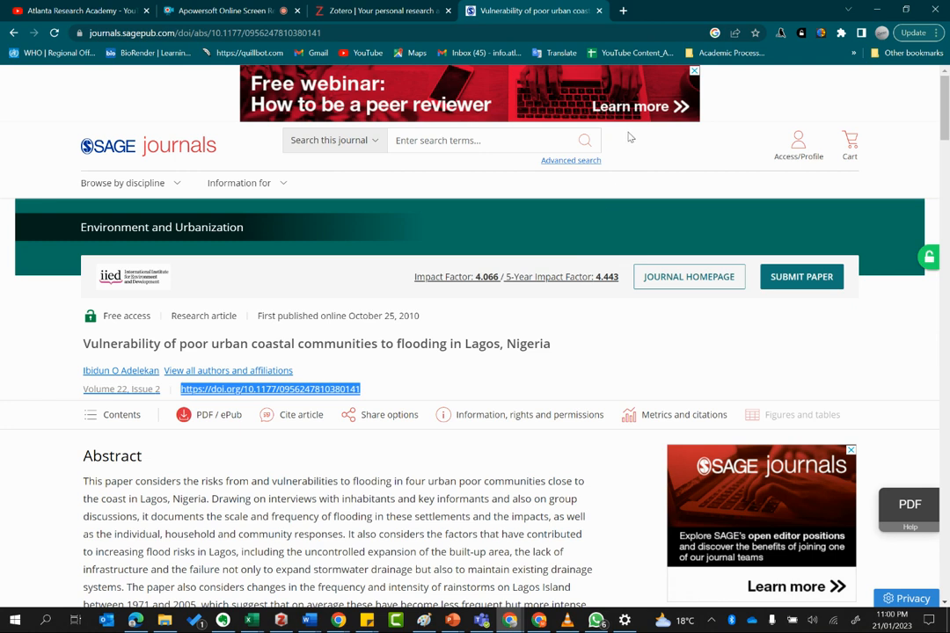
click(624, 11)
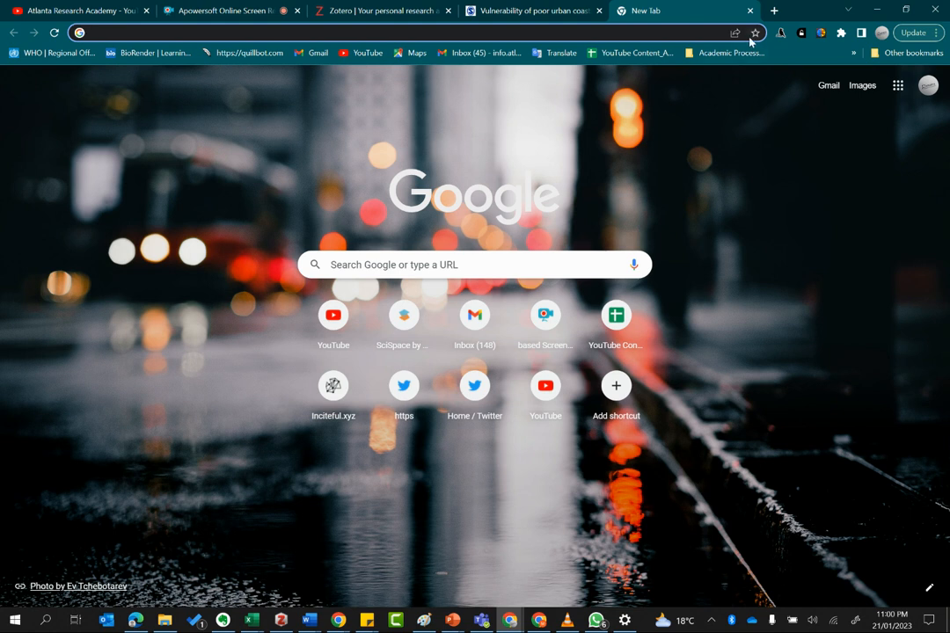
key(ctrl+Tab)
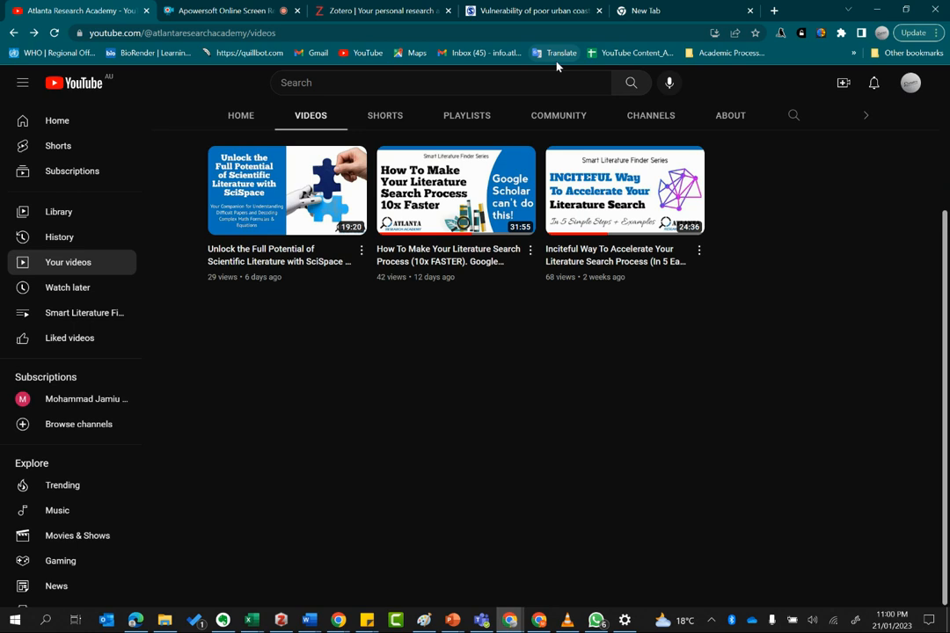
click(650, 7)
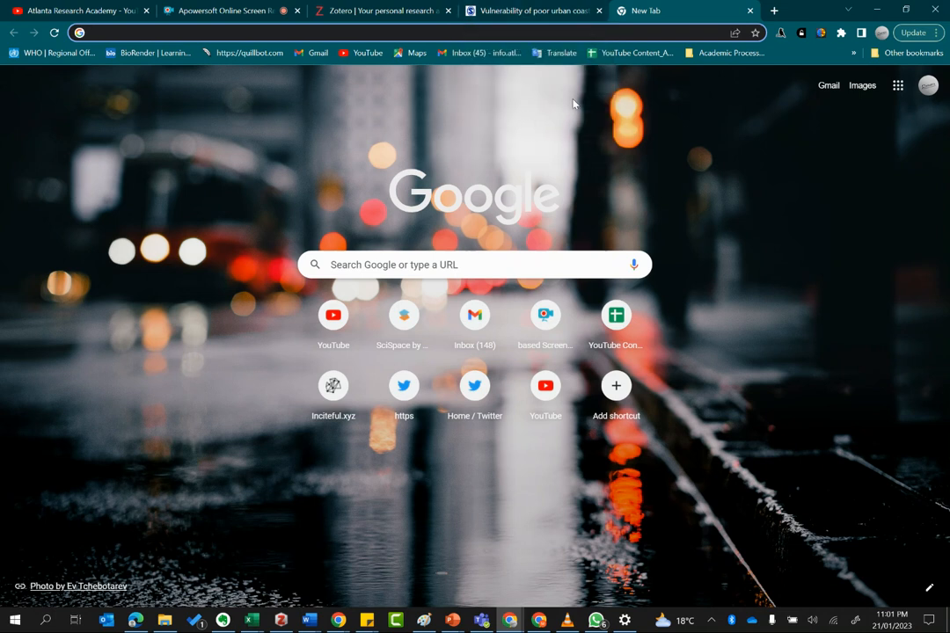
Review the installed Chrome extensions on the extensions management page and open the Chrome Web Store from there
mouse_move(543, 7)
click(840, 36)
scroll(762, 294, down, 1)
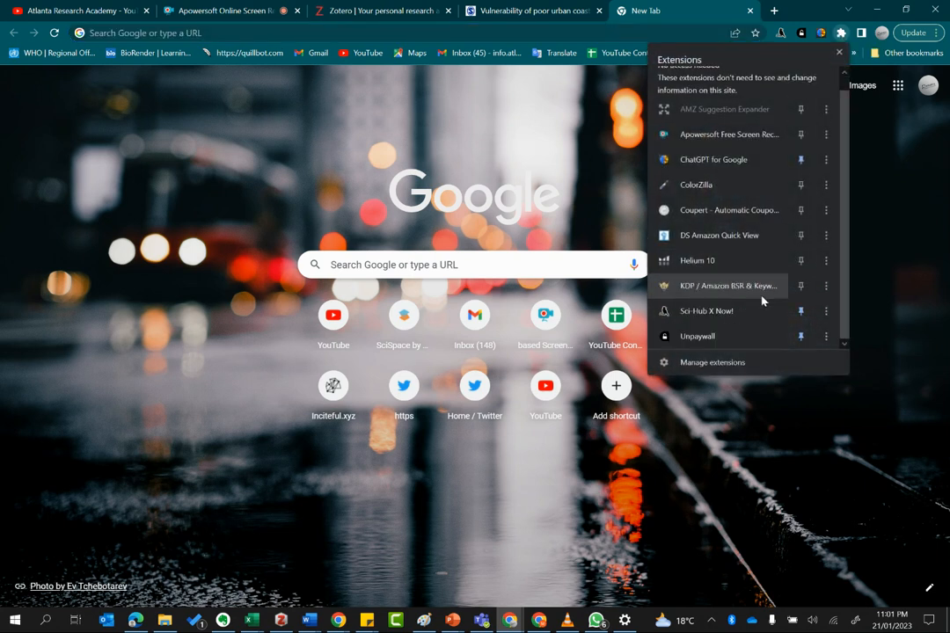
click(731, 363)
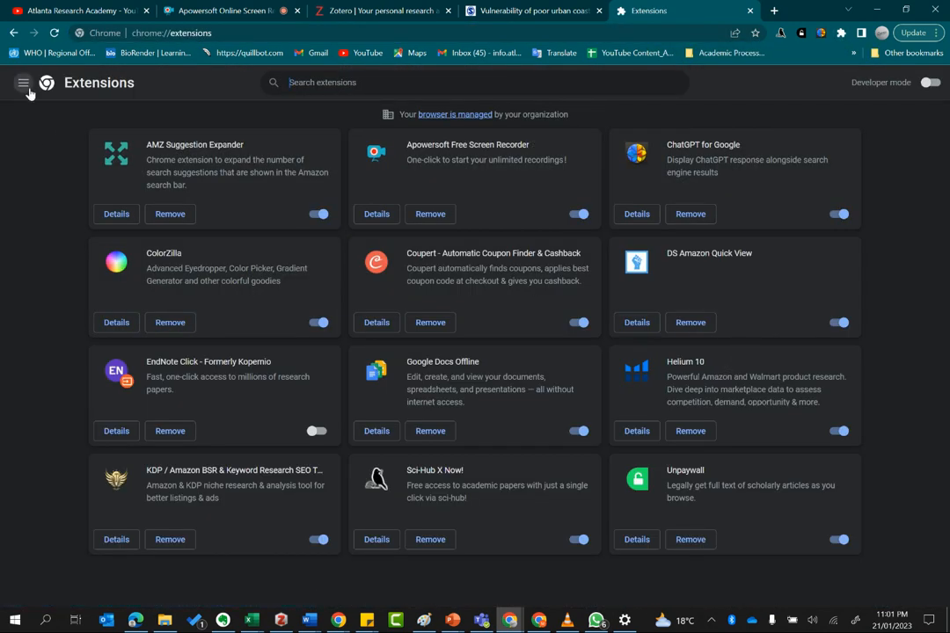
click(24, 83)
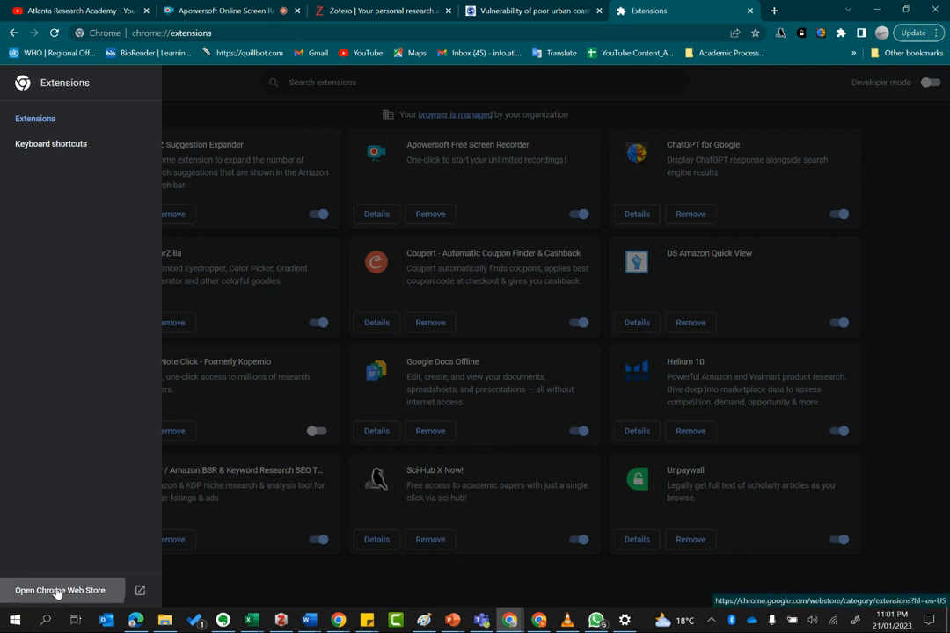
click(57, 592)
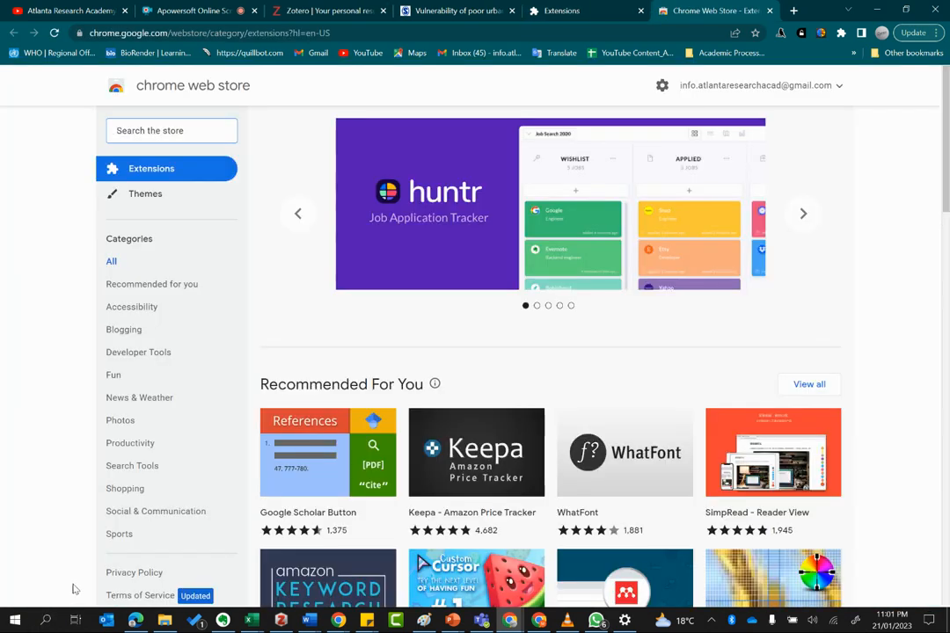
Search the Chrome Web Store for "zotero connector" and open the Zotero Connector extension's page
text(z)
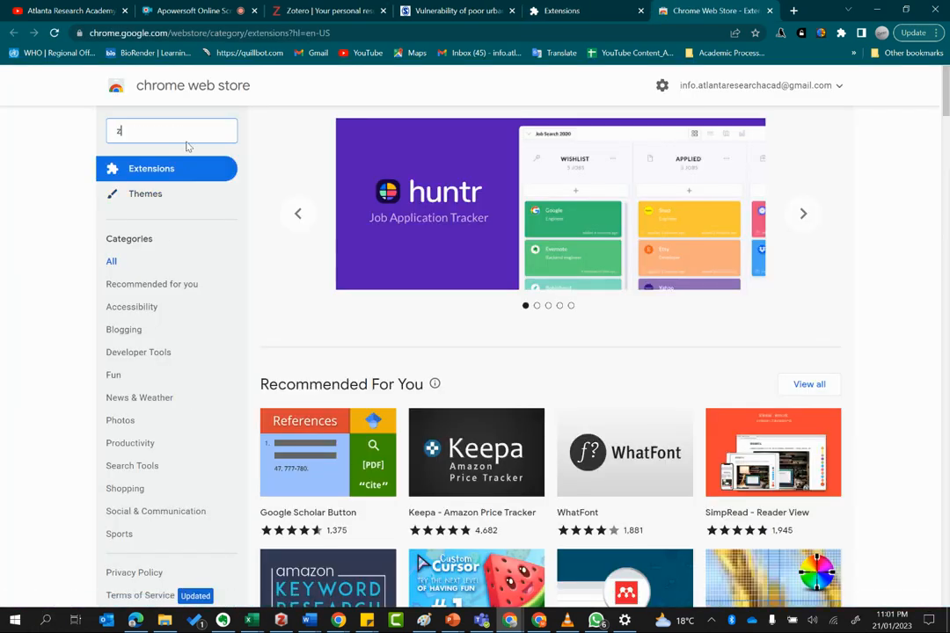
text(otero)
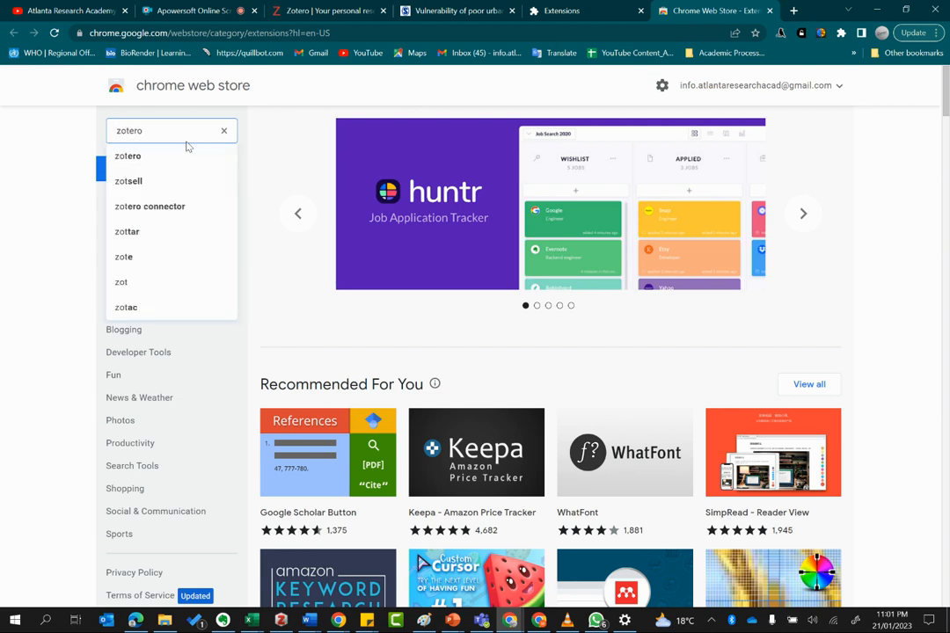
click(180, 179)
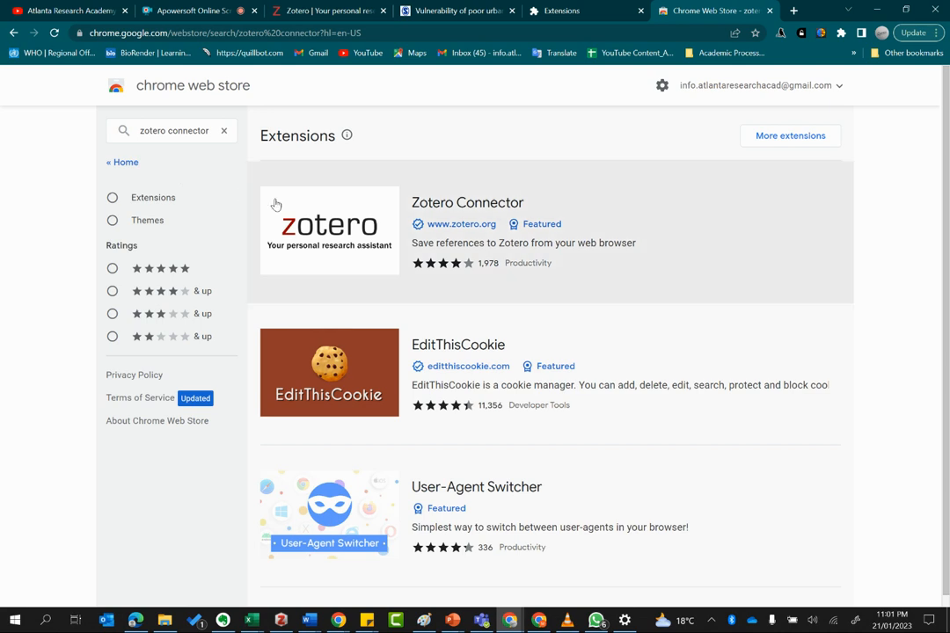
click(452, 205)
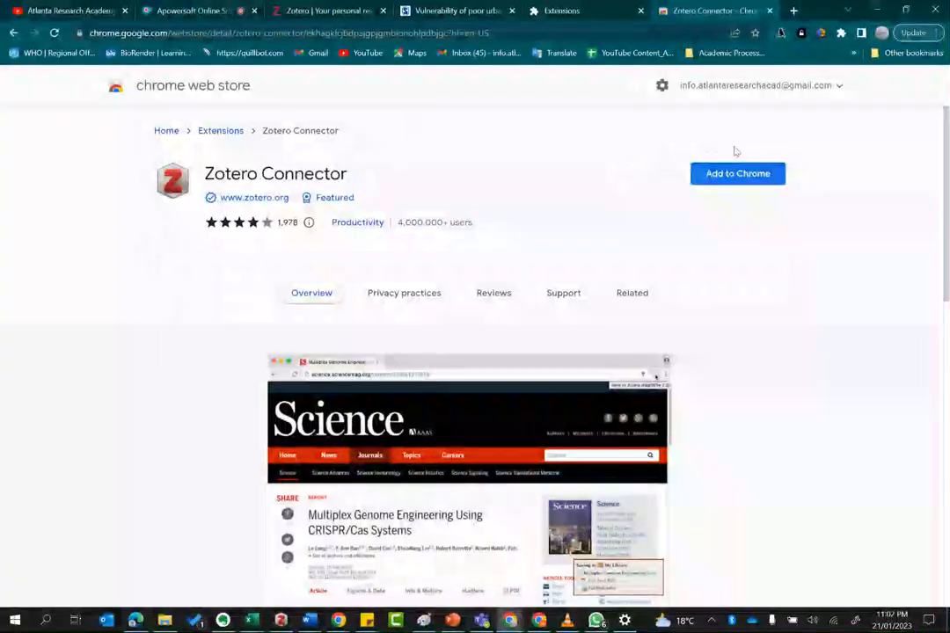
Add the Zotero Connector extension to Chrome, approve its permissions and dismiss the installation notice
click(754, 175)
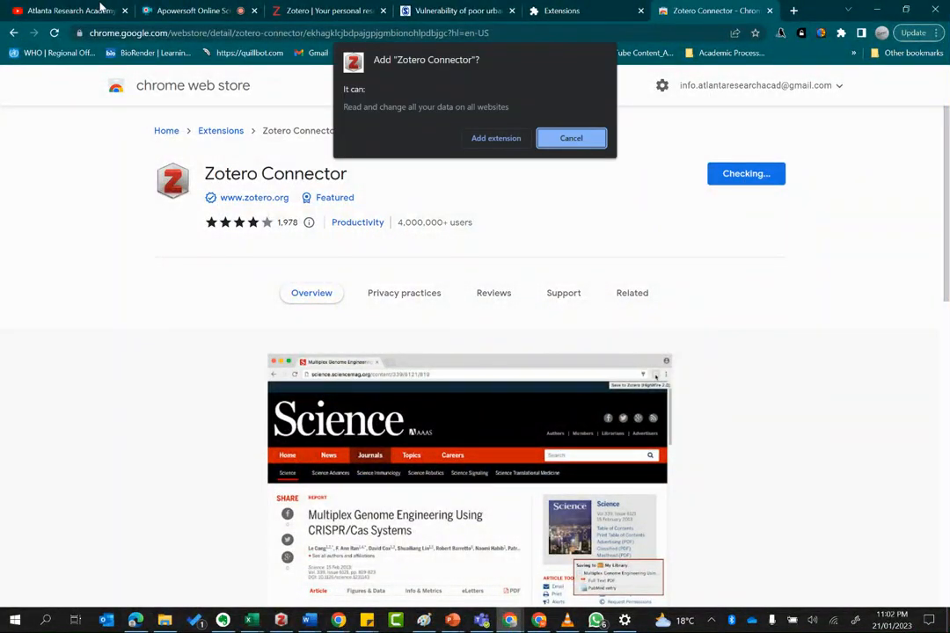
click(481, 138)
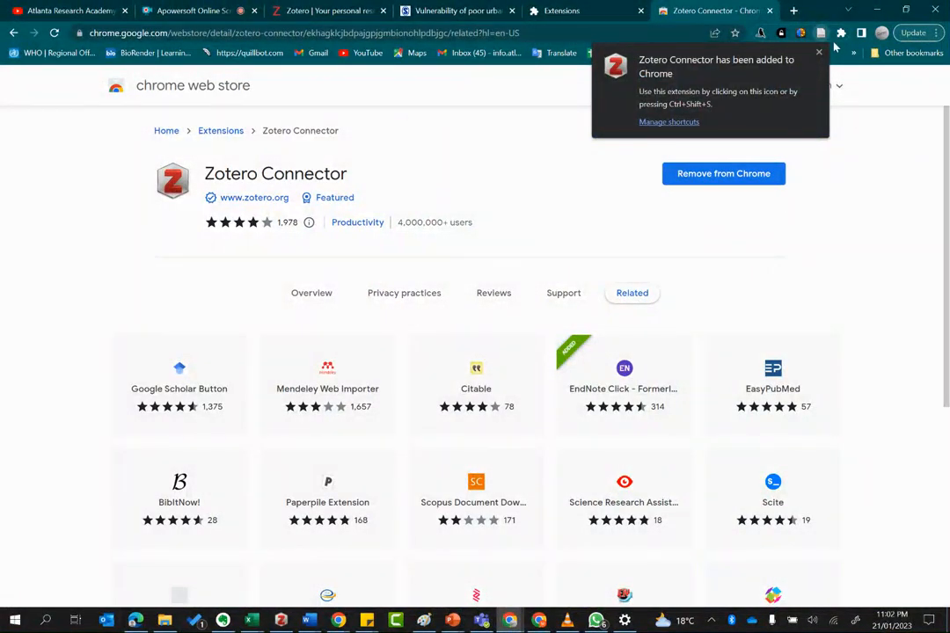
click(820, 54)
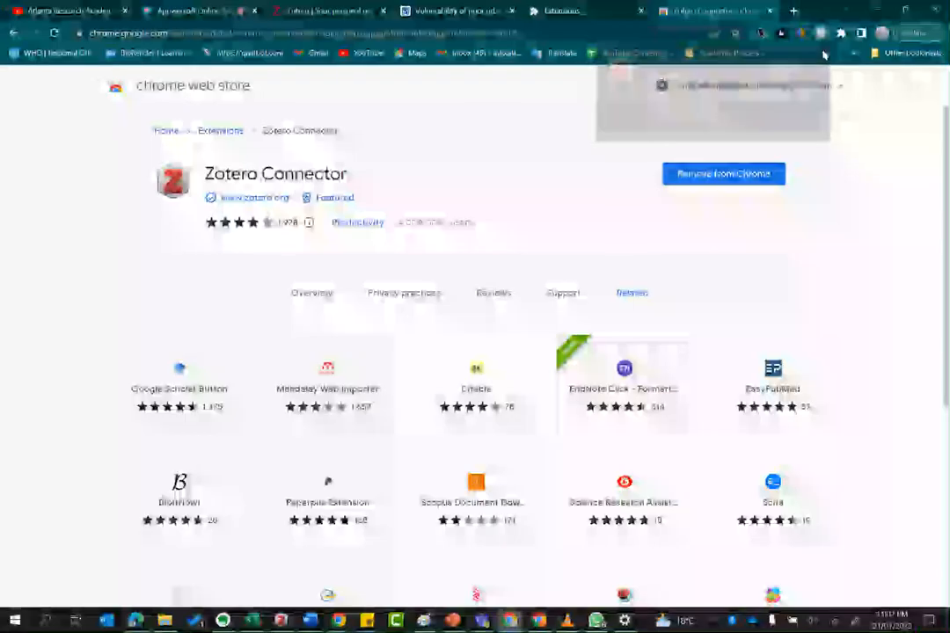
Pin the Zotero Connector extension to the browser toolbar
click(841, 33)
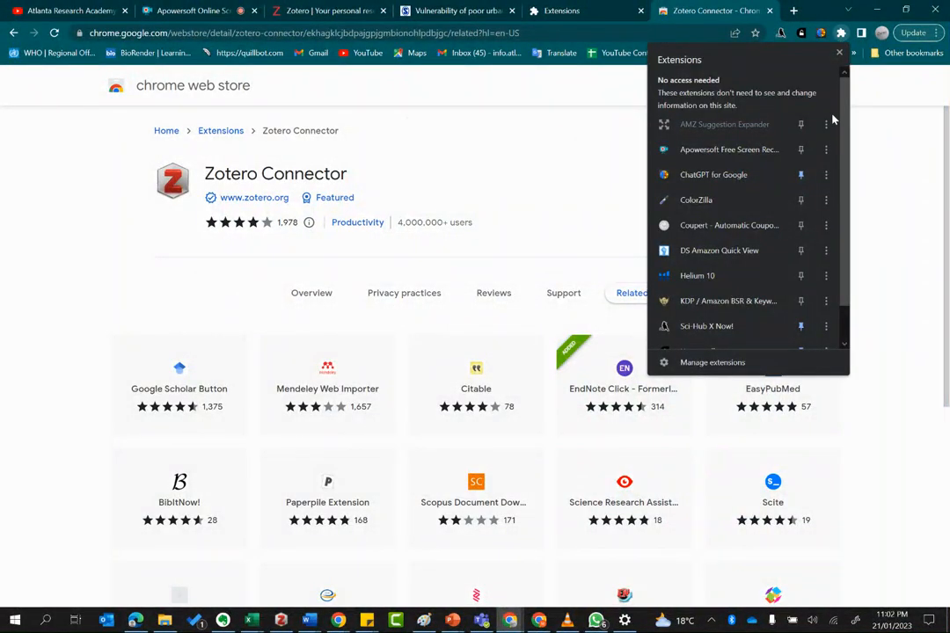
scroll(820, 165, down, 1)
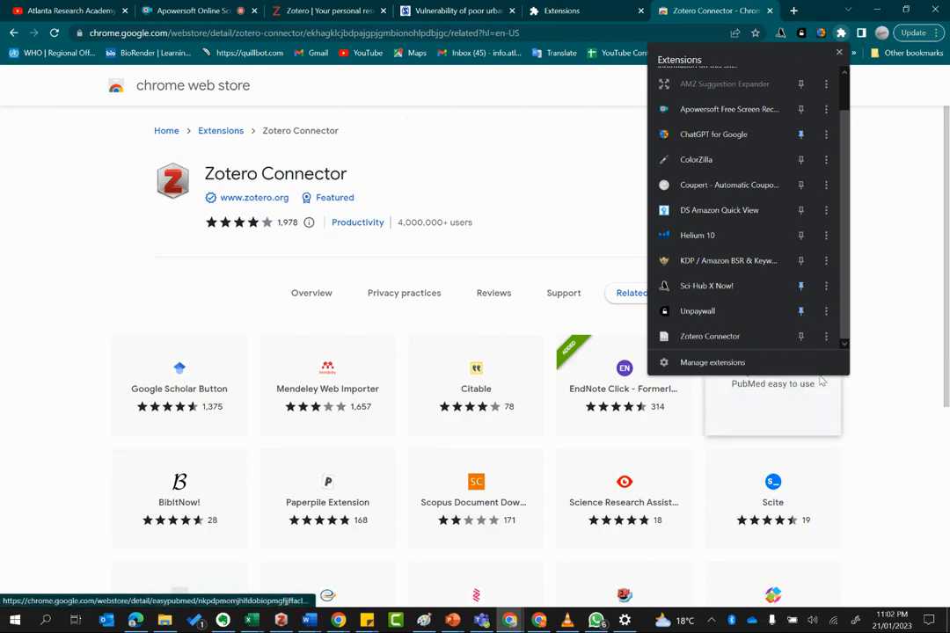
click(803, 339)
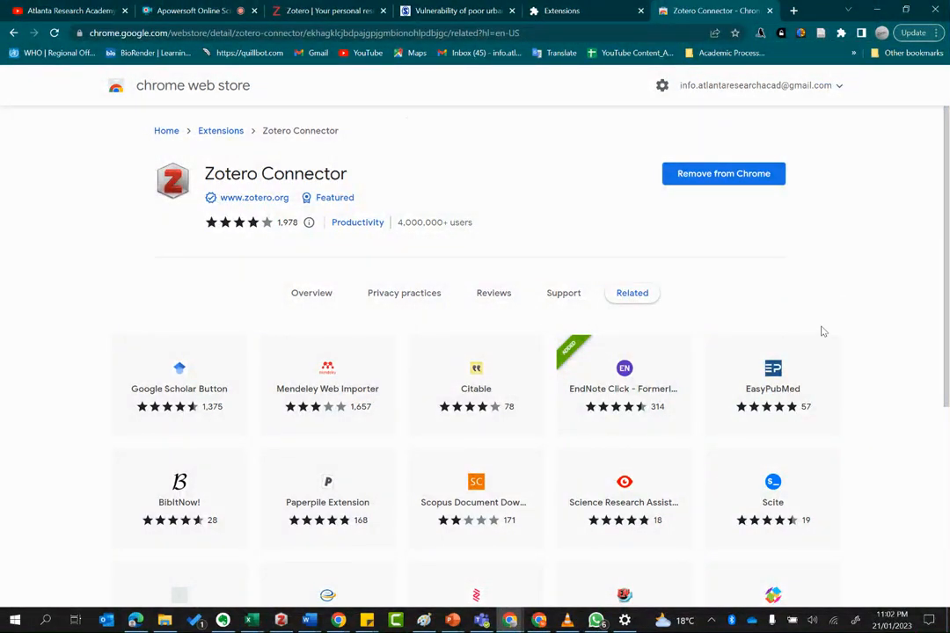
scroll(823, 330, down, 4)
scroll(823, 331, up, 4)
scroll(355, 213, down, 4)
scroll(714, 354, up, 3)
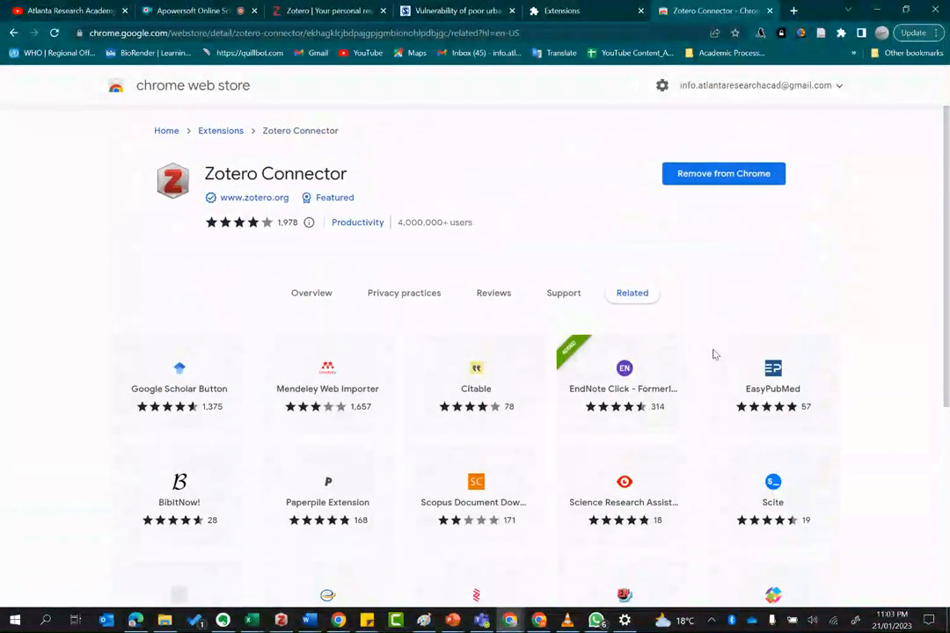
scroll(457, 326, down, 2)
scroll(456, 325, down, 3)
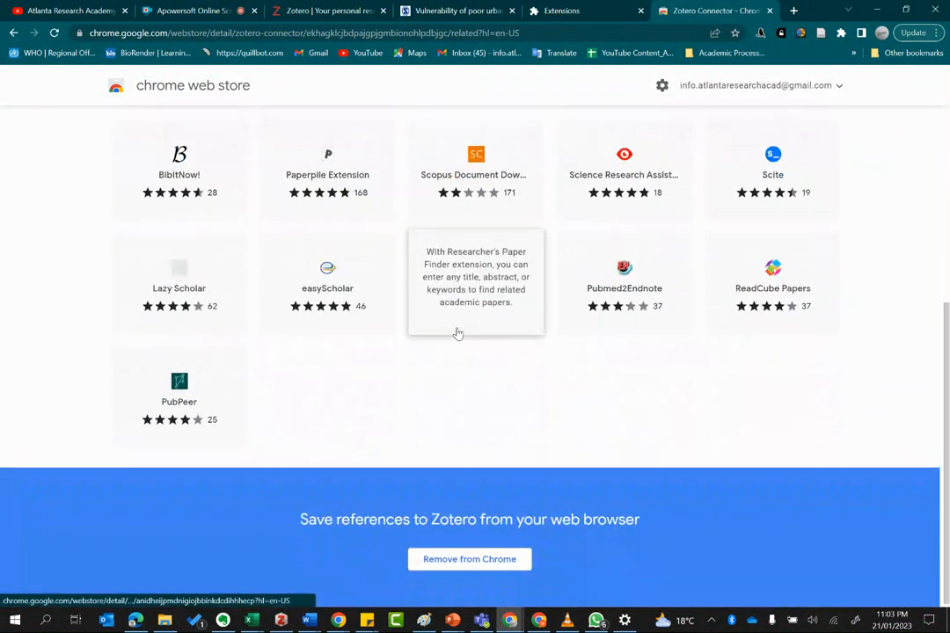
scroll(488, 275, up, 5)
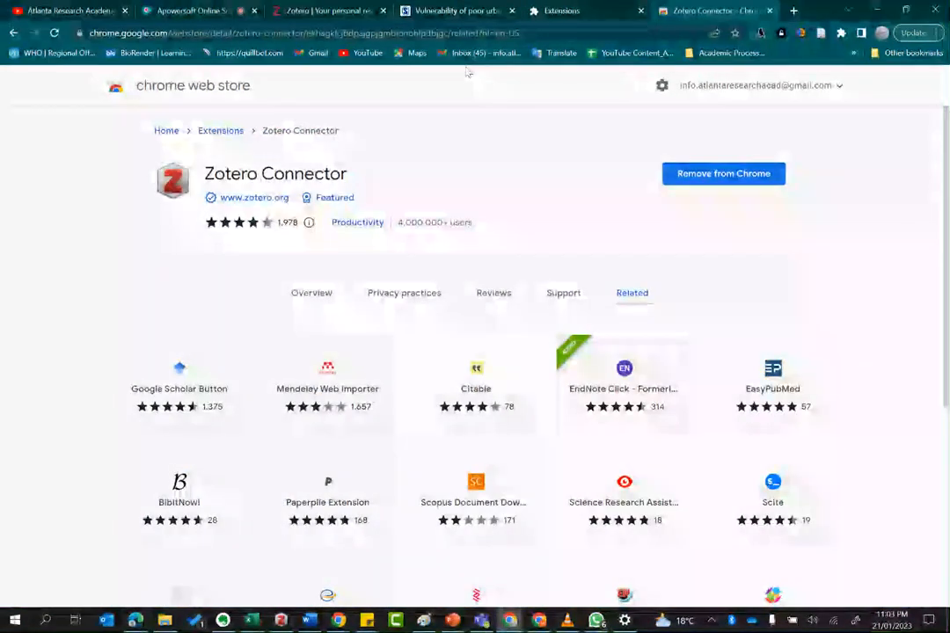
Return to the Google Scholar results for "lagos nigeria" and look through the listed articles
click(453, 11)
click(15, 35)
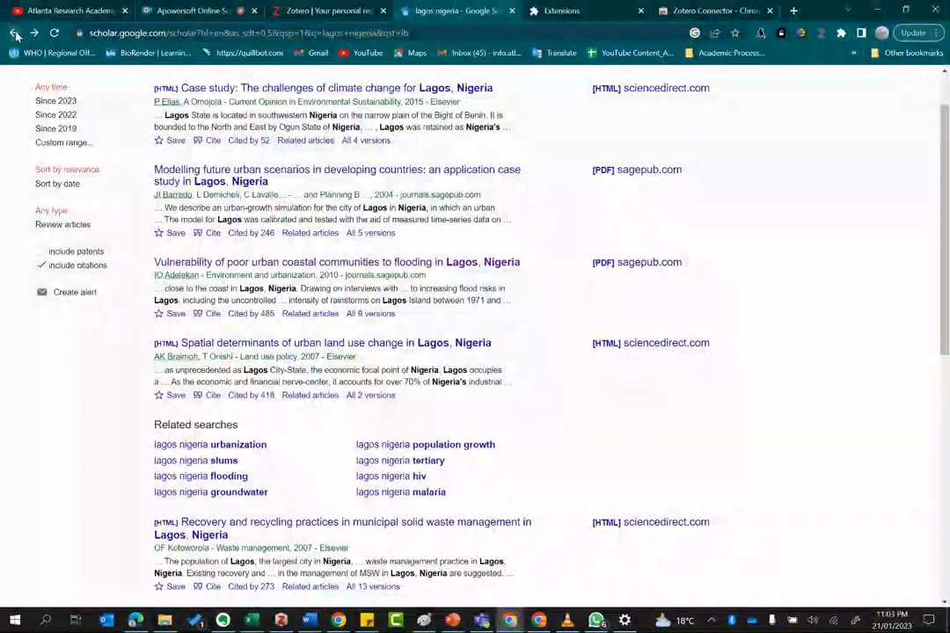
scroll(550, 291, down, 4)
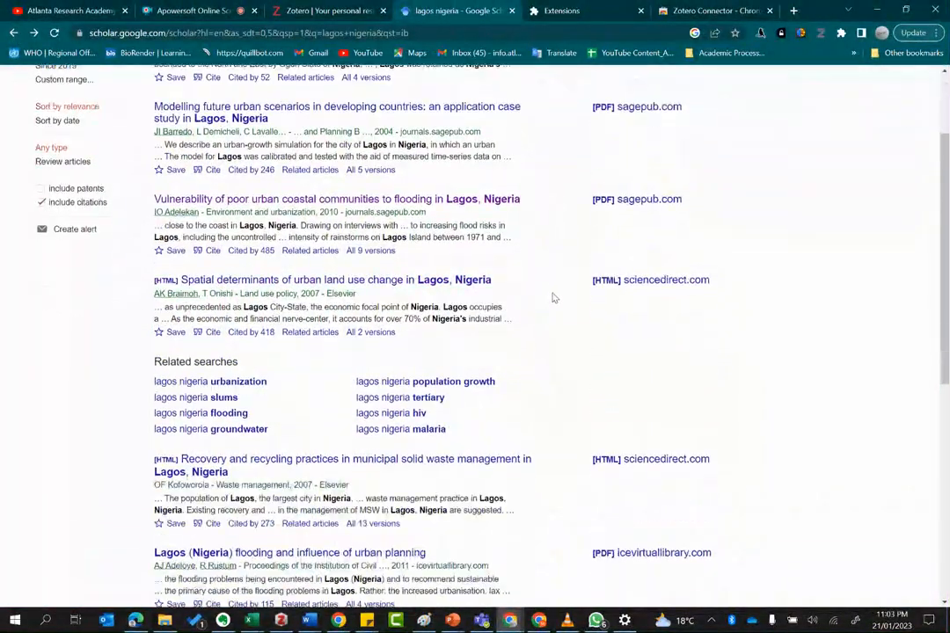
scroll(561, 313, up, 2)
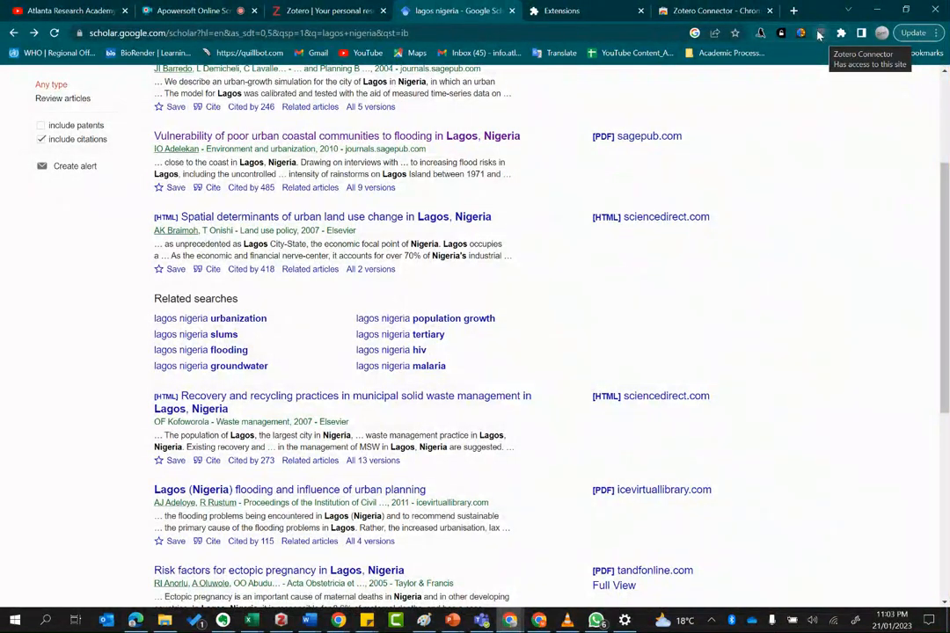
scroll(721, 235, up, 2)
scroll(721, 236, up, 1)
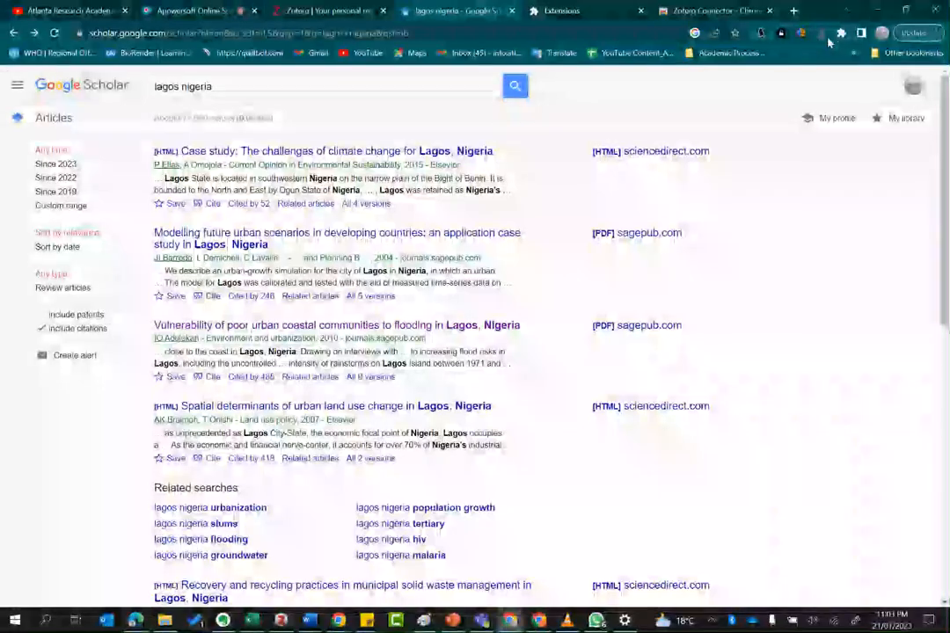
Run Zotero Connector on the "lagos nigeria" results, dismiss its welcome message and bring up the item selector
click(820, 36)
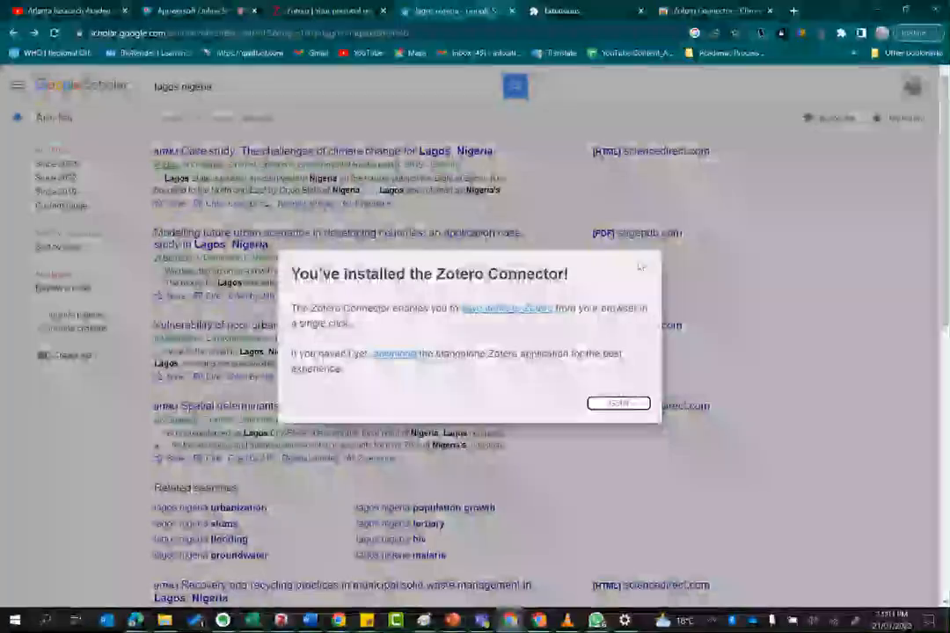
click(614, 406)
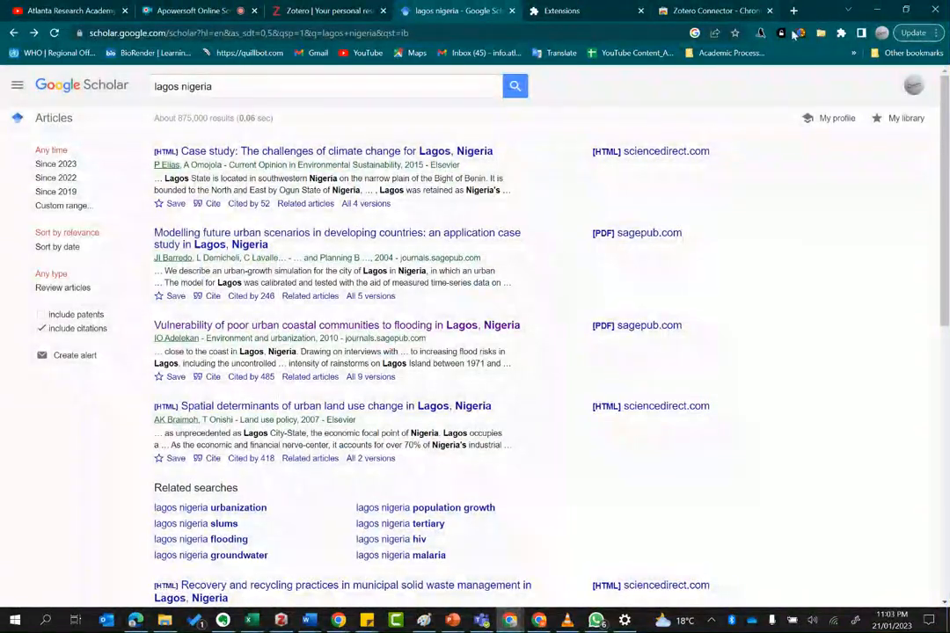
click(821, 36)
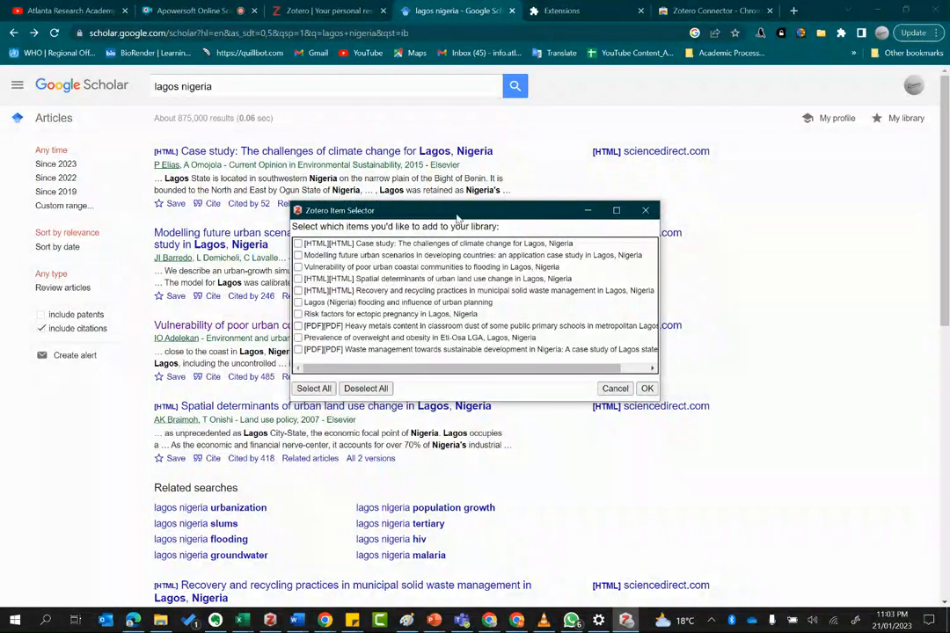
drag(457, 218, 486, 186)
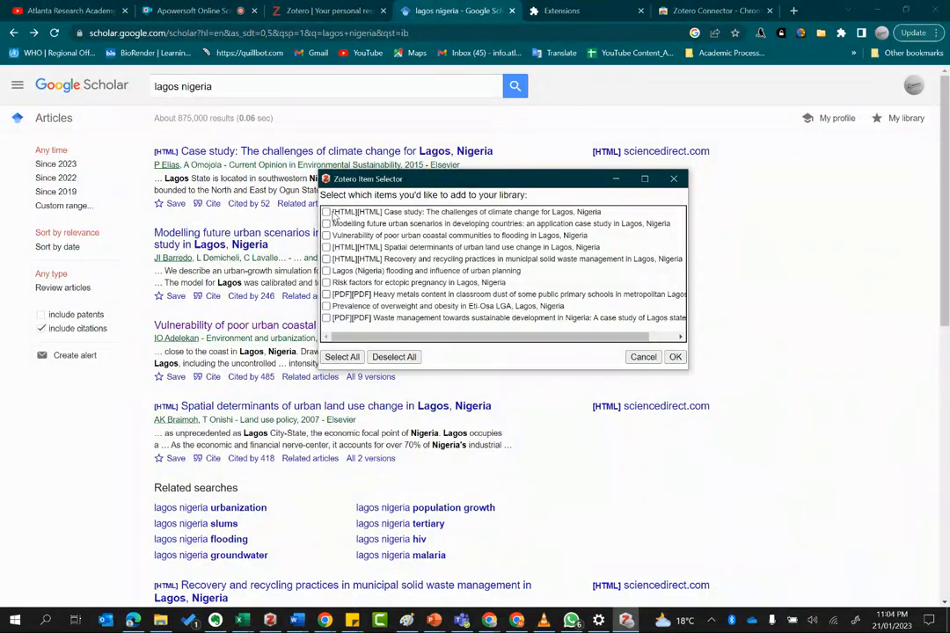
Select all the listed Google Scholar articles in the Zotero Item Selector and save them to the library
click(326, 212)
click(327, 224)
click(326, 236)
click(352, 359)
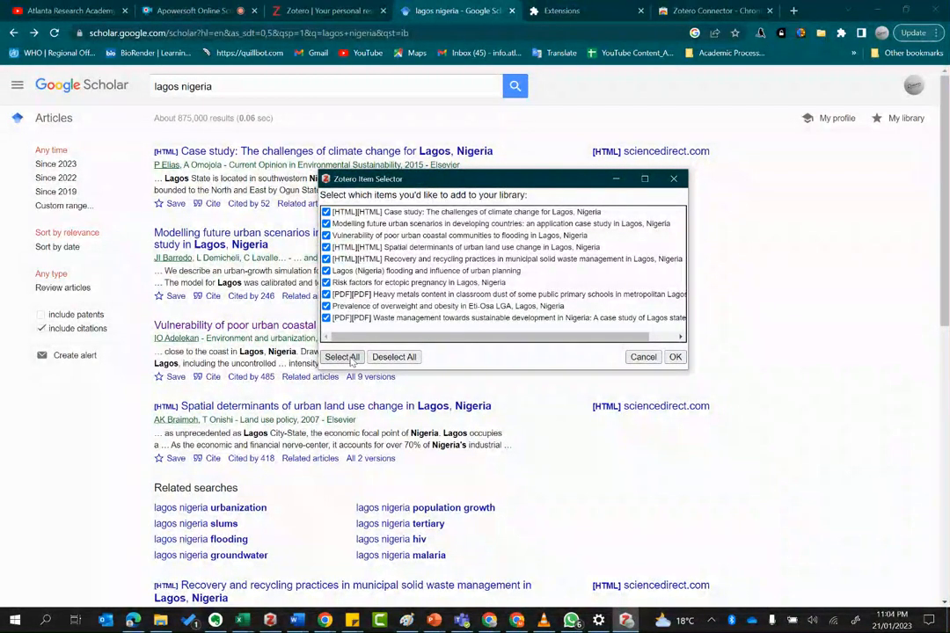
drag(595, 338, 447, 313)
click(675, 357)
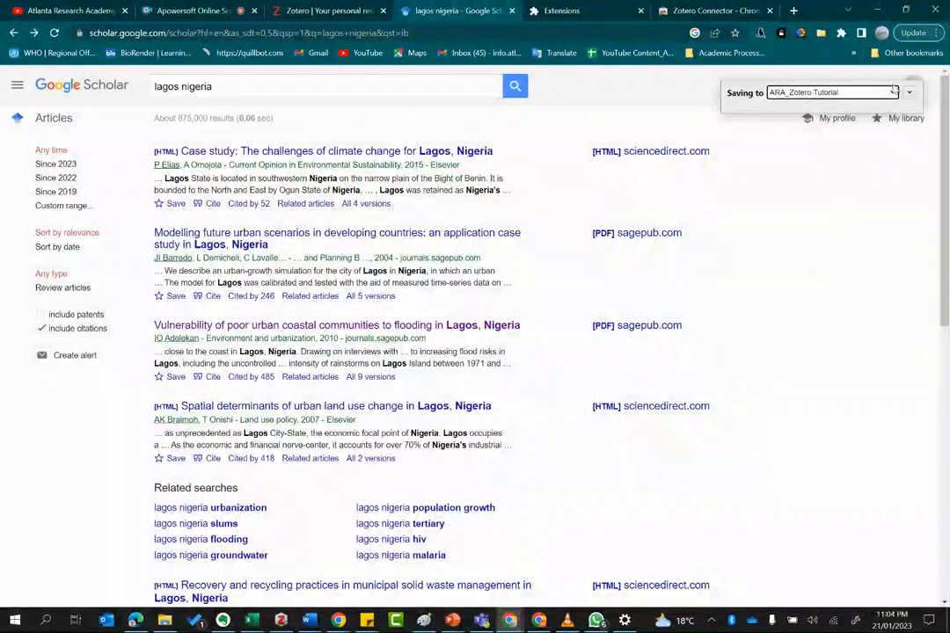
Expand the list of save destinations and keep ARA_Zotero Tutorial as the collection for the saved articles
click(891, 94)
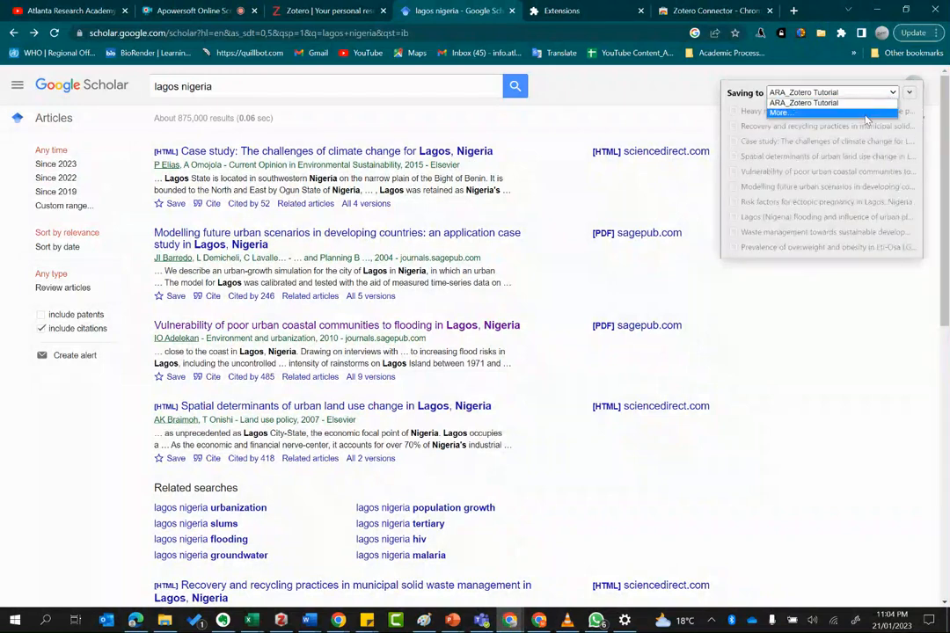
click(778, 113)
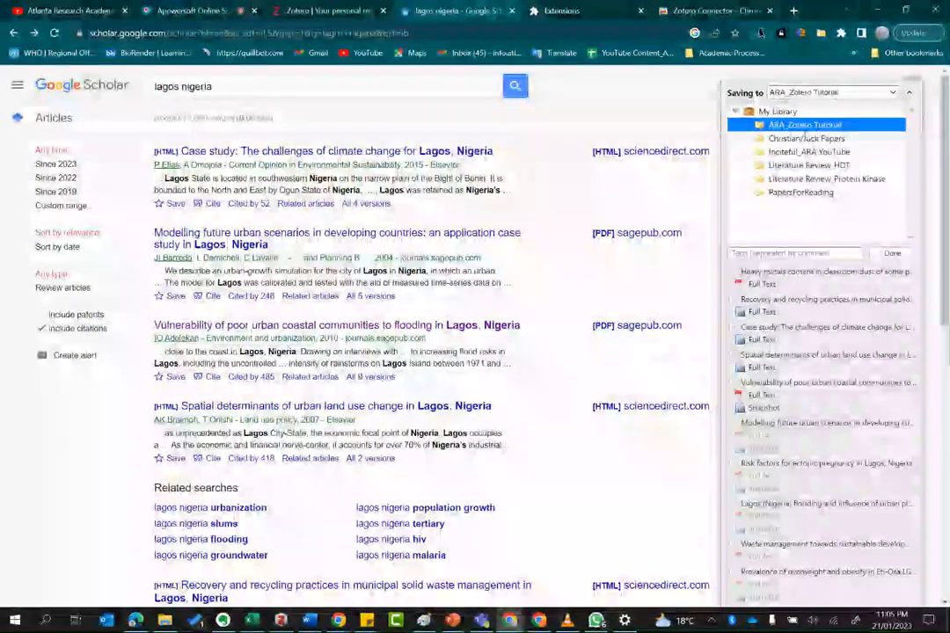
click(898, 254)
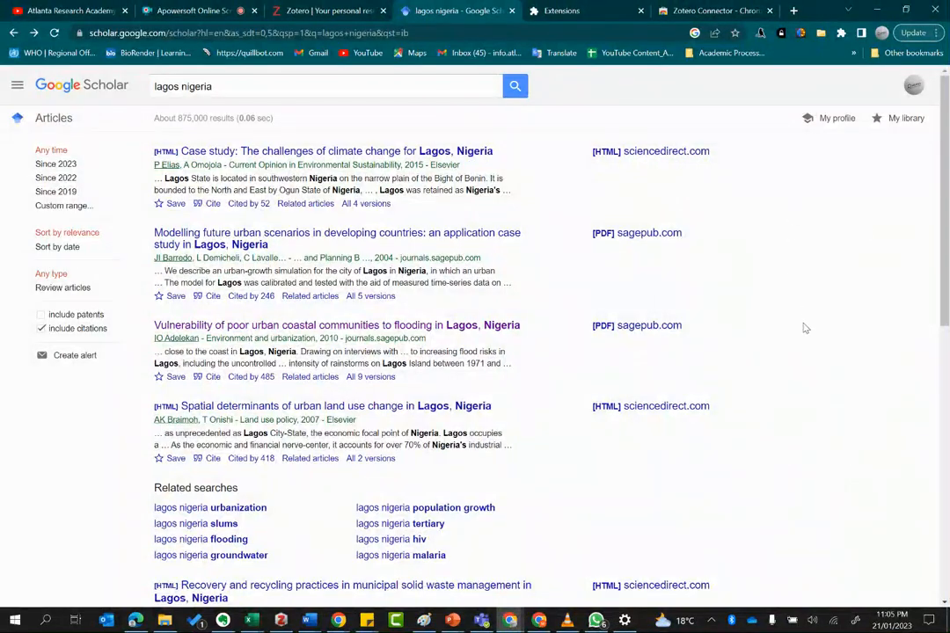
Switch to Zotero and examine the details of the first few articles in the ARA_Zotero Tutorial collection
scroll(804, 328, down, 10)
scroll(806, 303, up, 10)
click(280, 621)
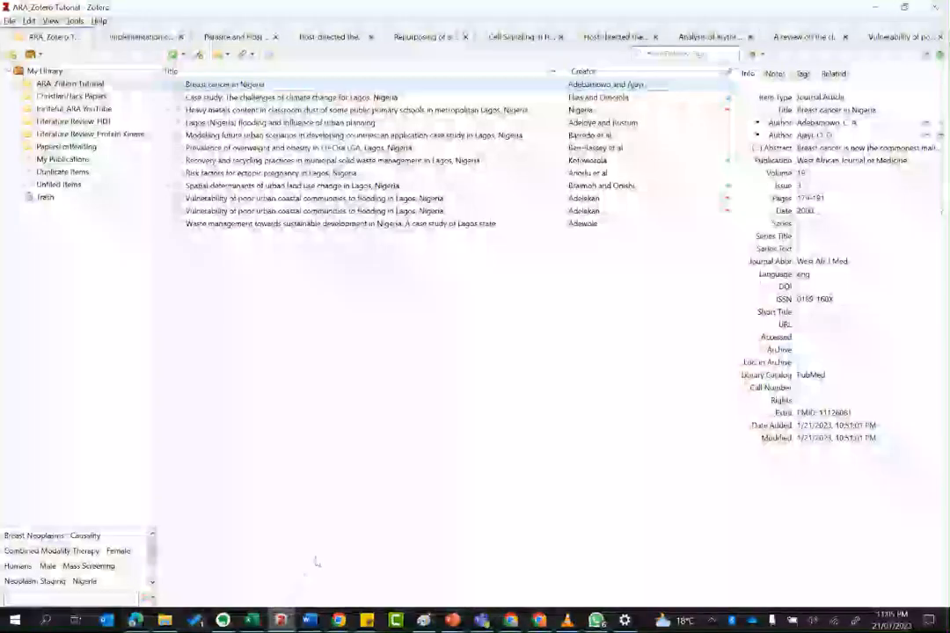
click(119, 83)
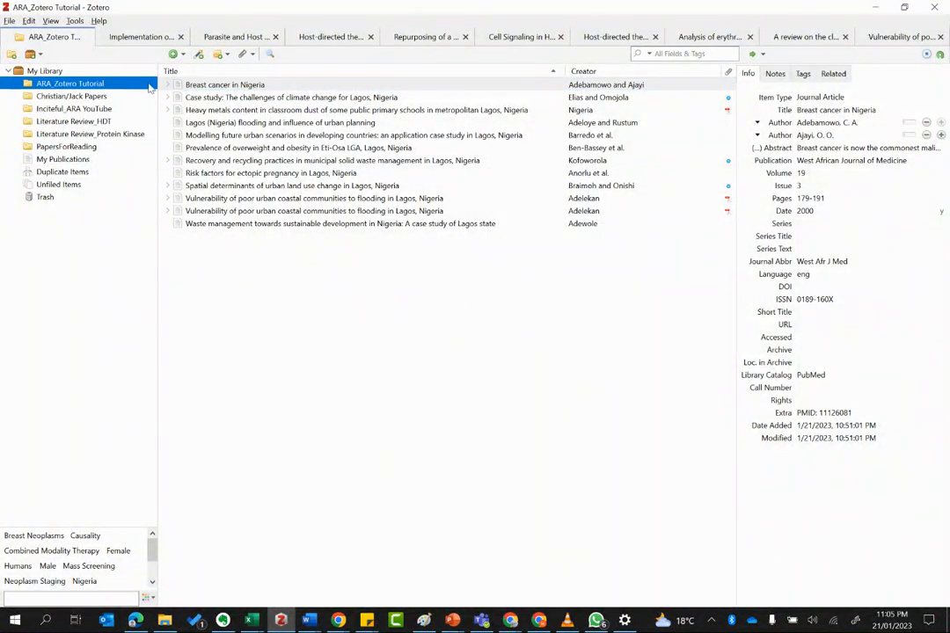
click(250, 85)
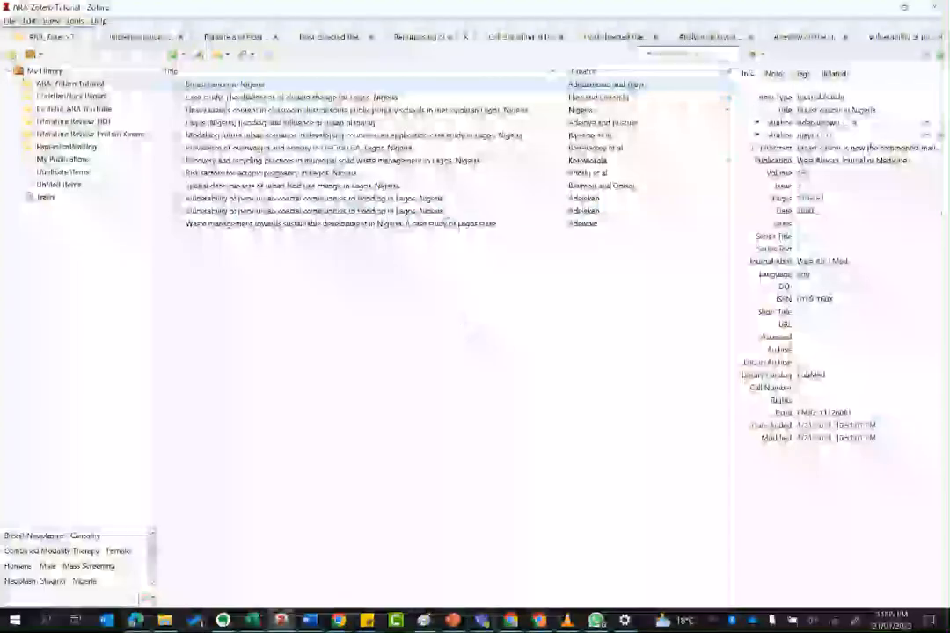
click(249, 98)
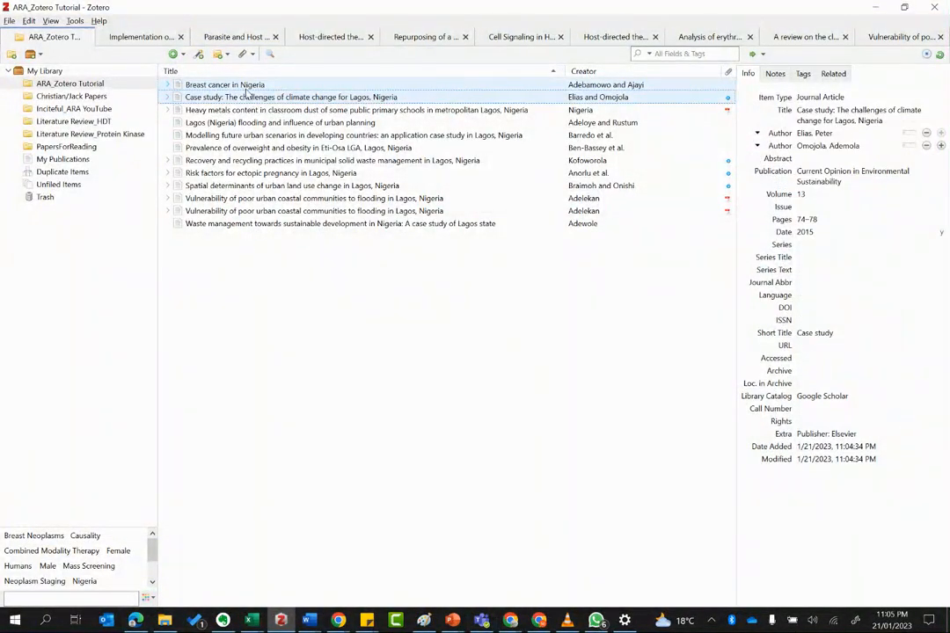
click(317, 110)
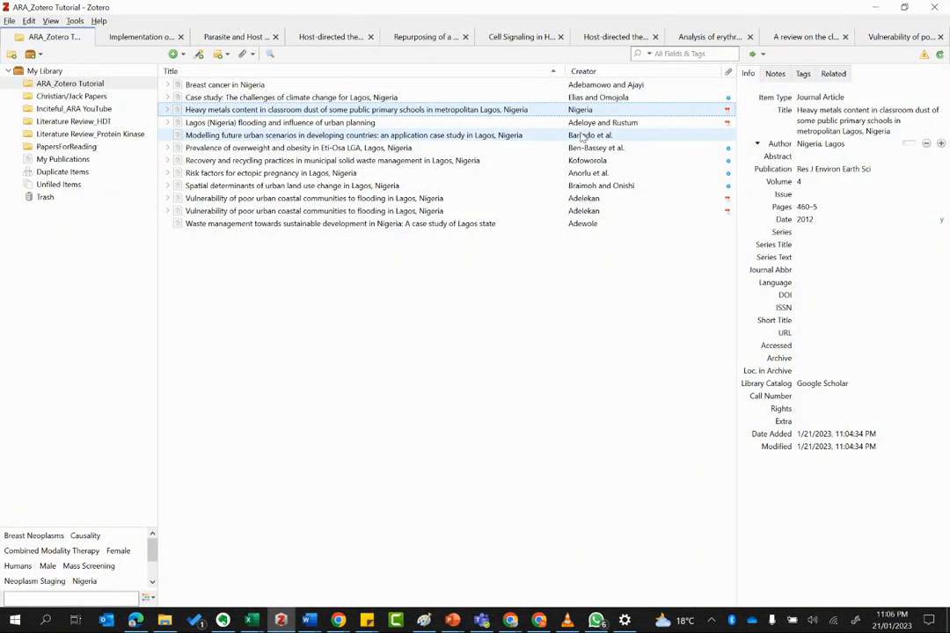
Check the item actions for the "Modelling future urban scenarios", "Waste management towards sustainable development" and "Recovery and recycling practices" articles
click(581, 136)
right_click(581, 136)
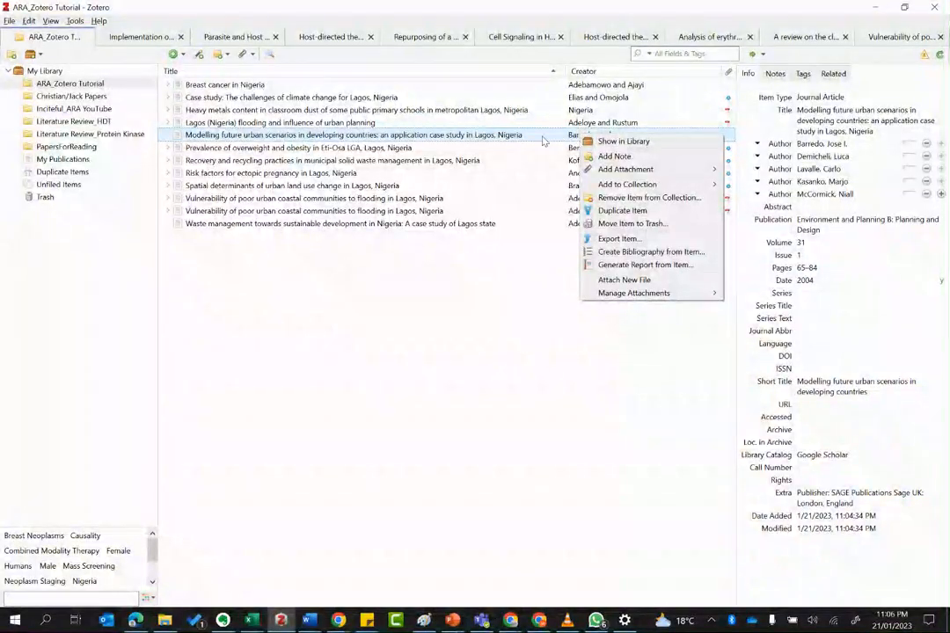
click(544, 141)
right_click(544, 140)
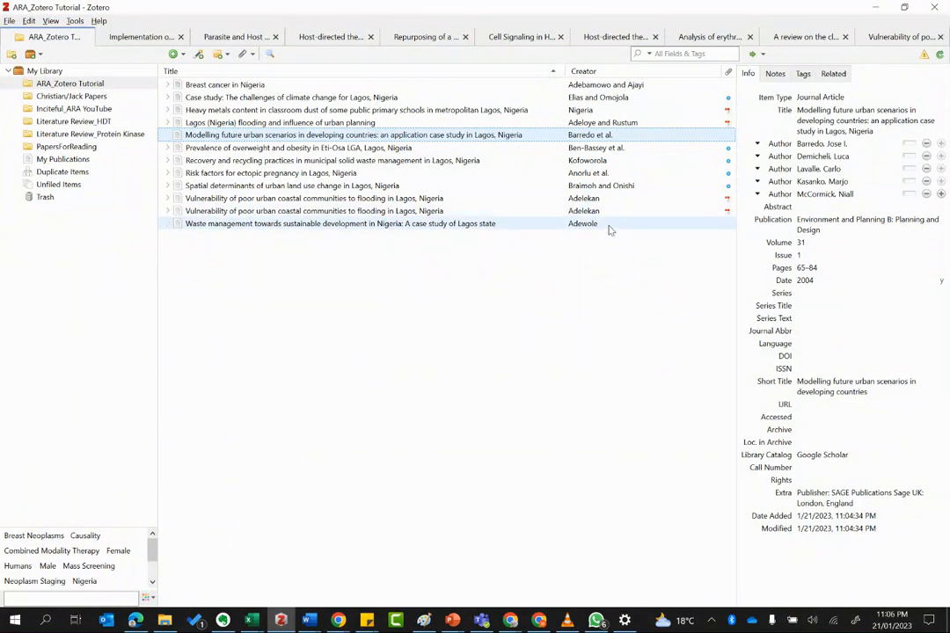
right_click(609, 225)
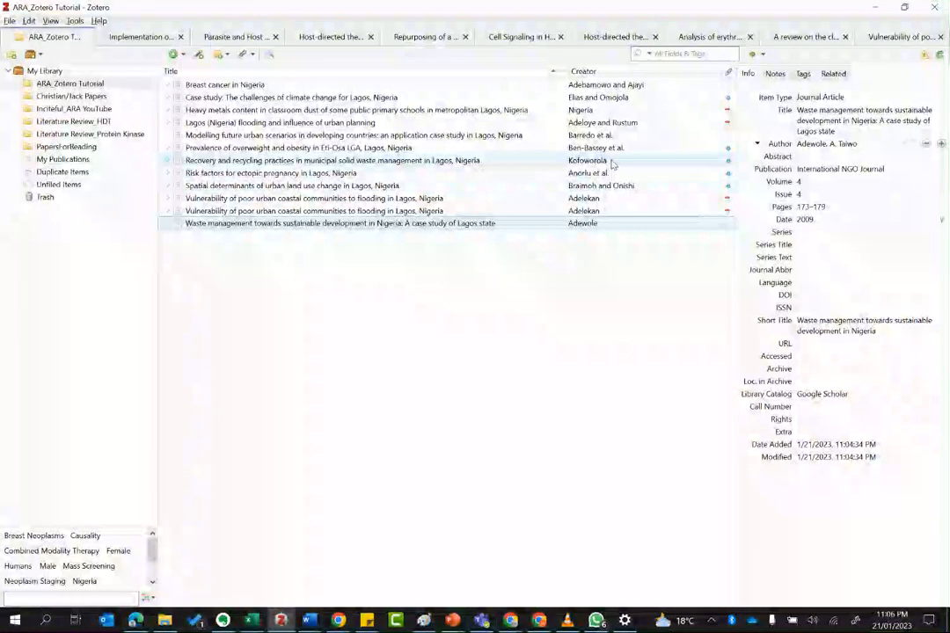
right_click(612, 161)
click(518, 284)
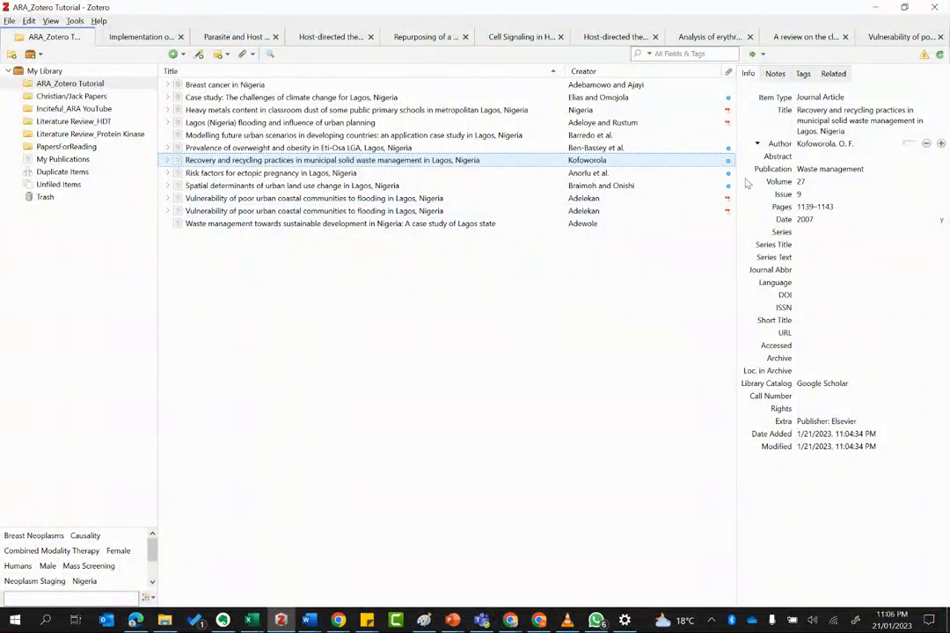
Check the item actions for the "Recovery and recycling practices", "Case study" and "Heavy metals content" articles
right_click(711, 160)
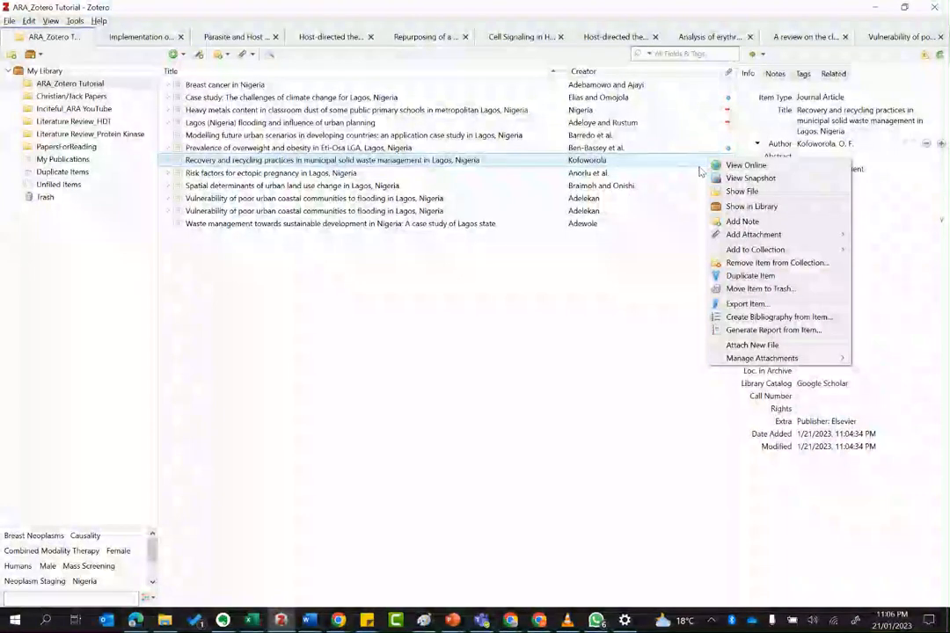
click(676, 311)
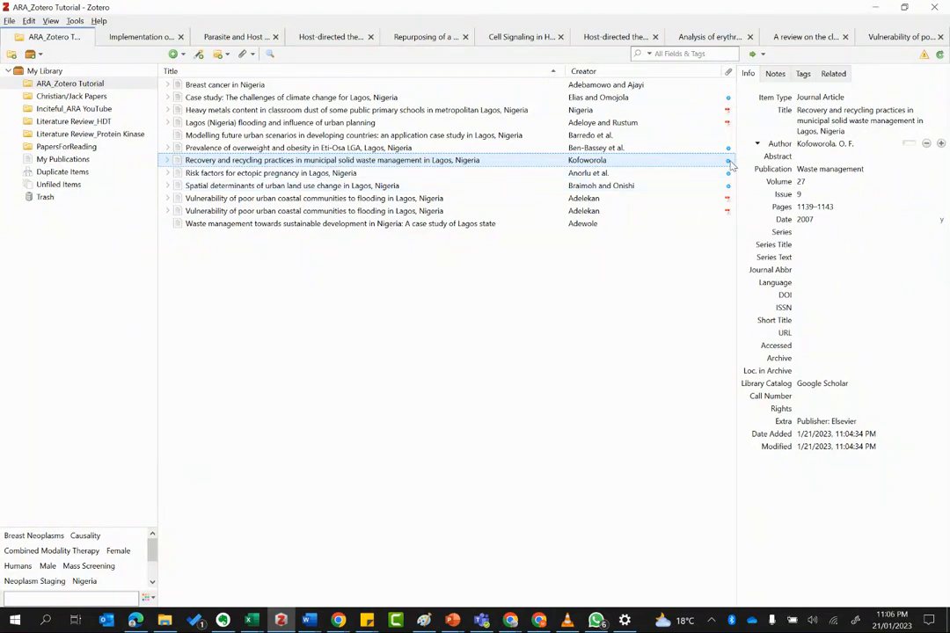
click(671, 100)
right_click(671, 100)
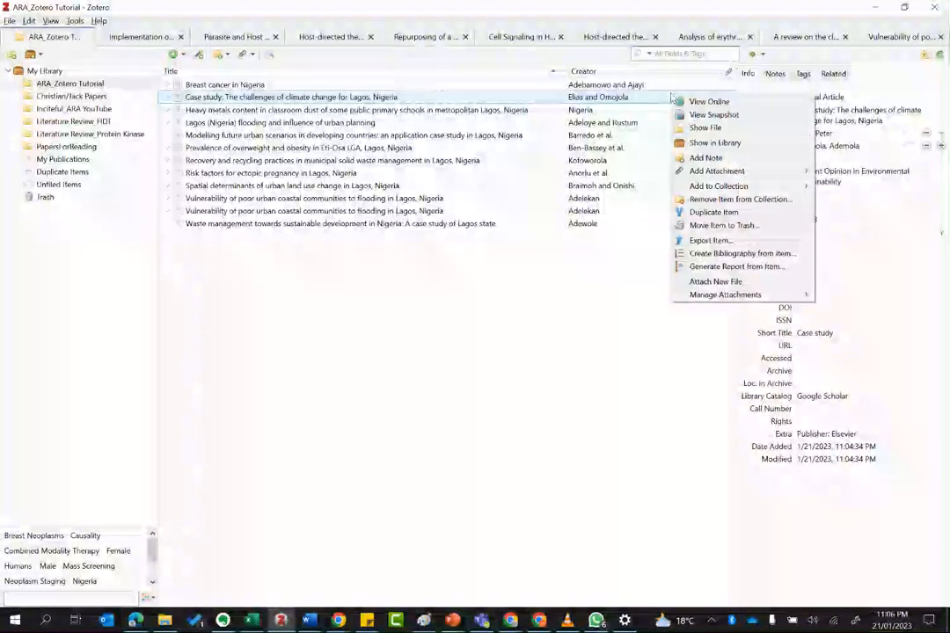
click(615, 410)
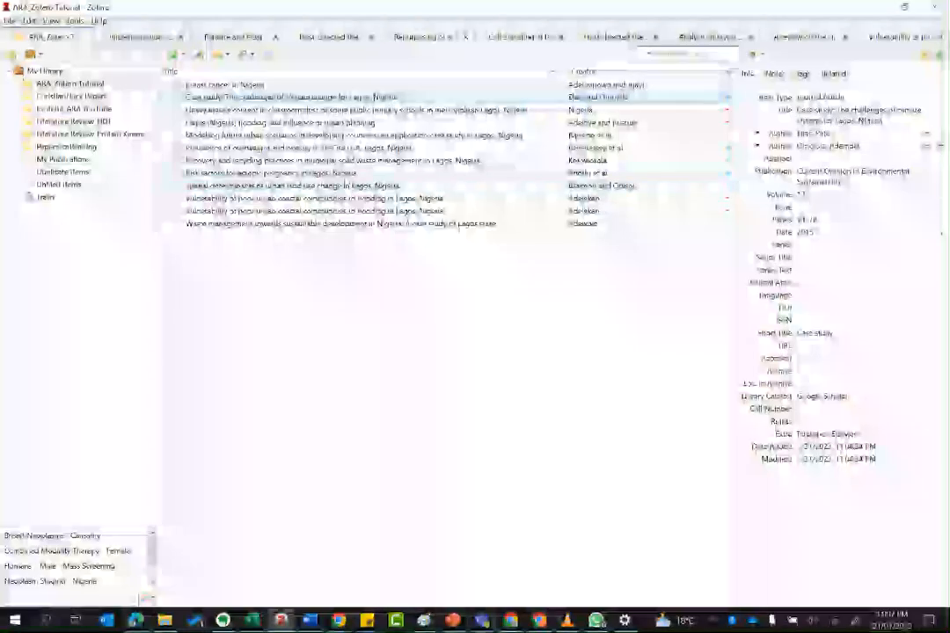
right_click(360, 112)
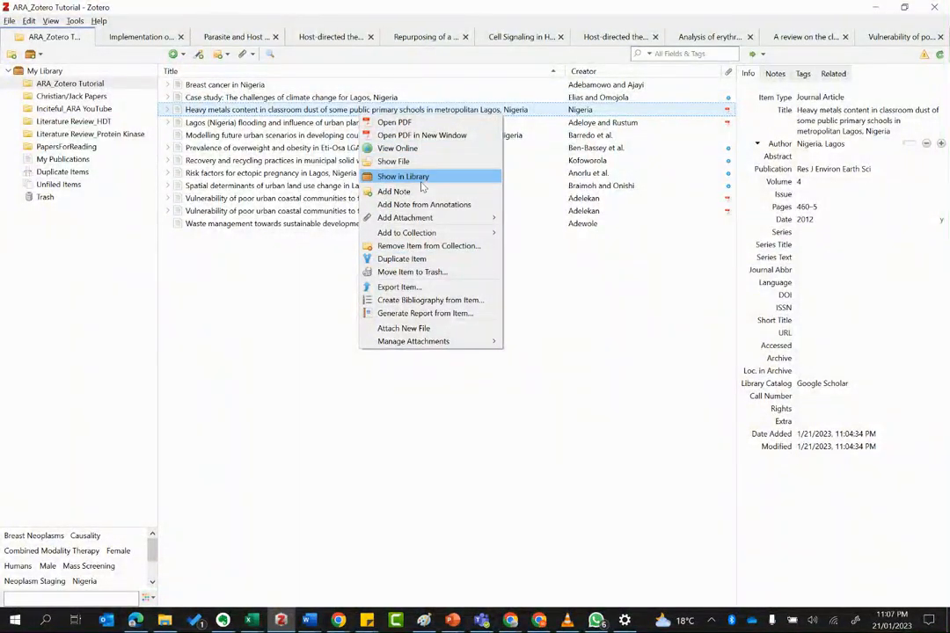
click(309, 288)
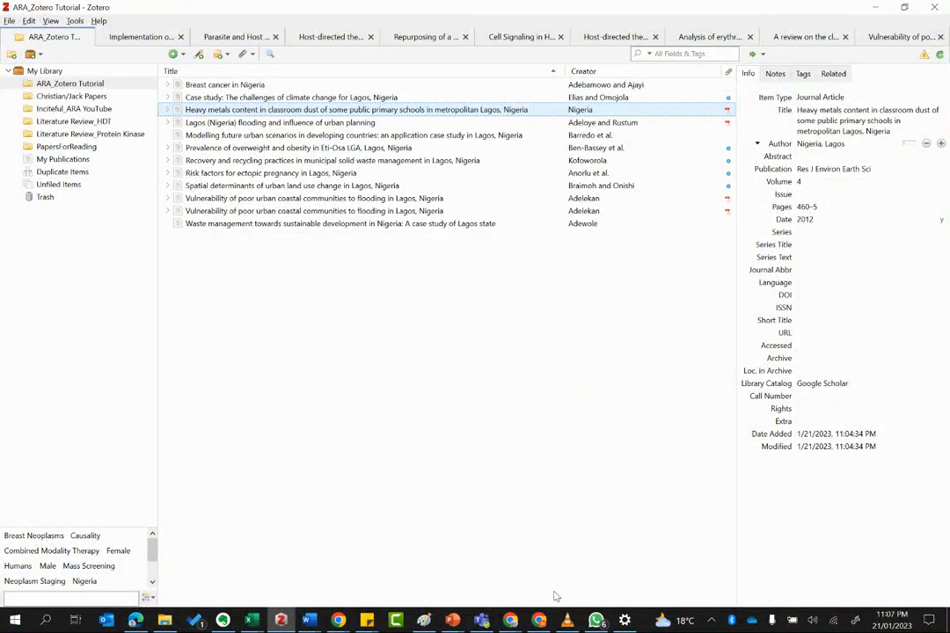
Switch to Chrome and look through the Google Scholar results for "lagos nigeria", including the full-text sources offered for each article
click(572, 555)
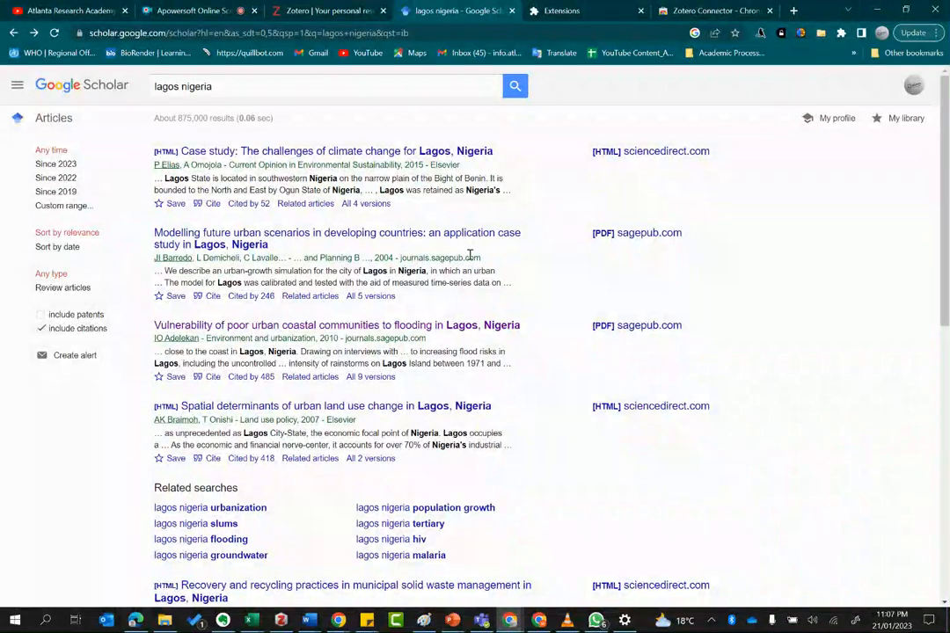
scroll(475, 244, down, 2)
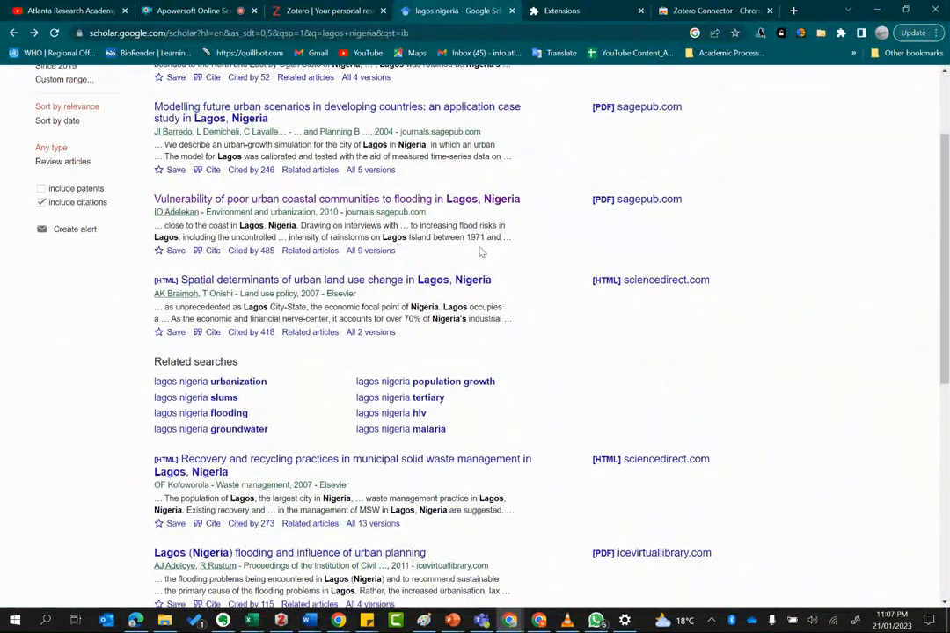
scroll(493, 273, down, 3)
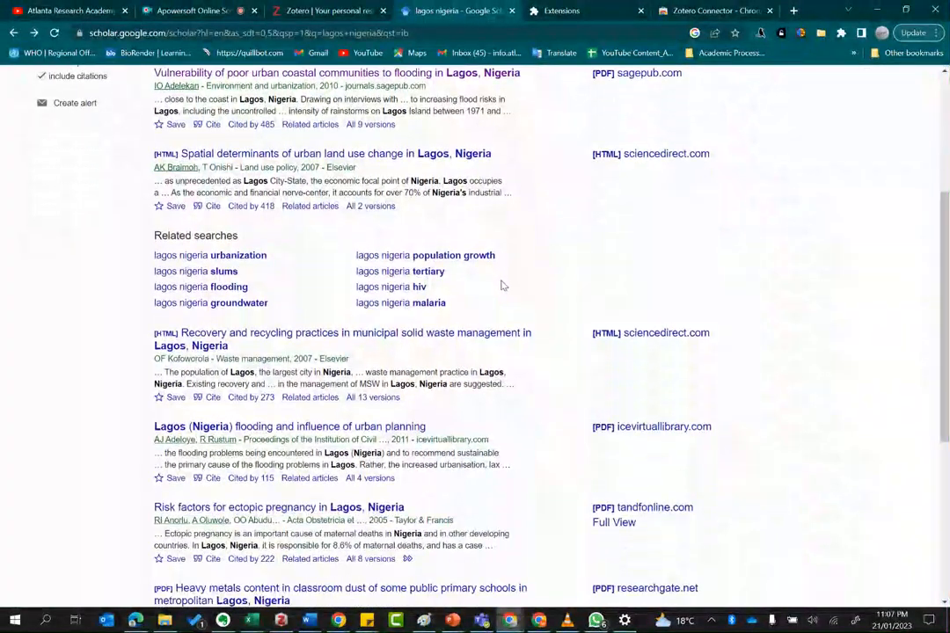
scroll(506, 290, down, 3)
scroll(505, 289, up, 5)
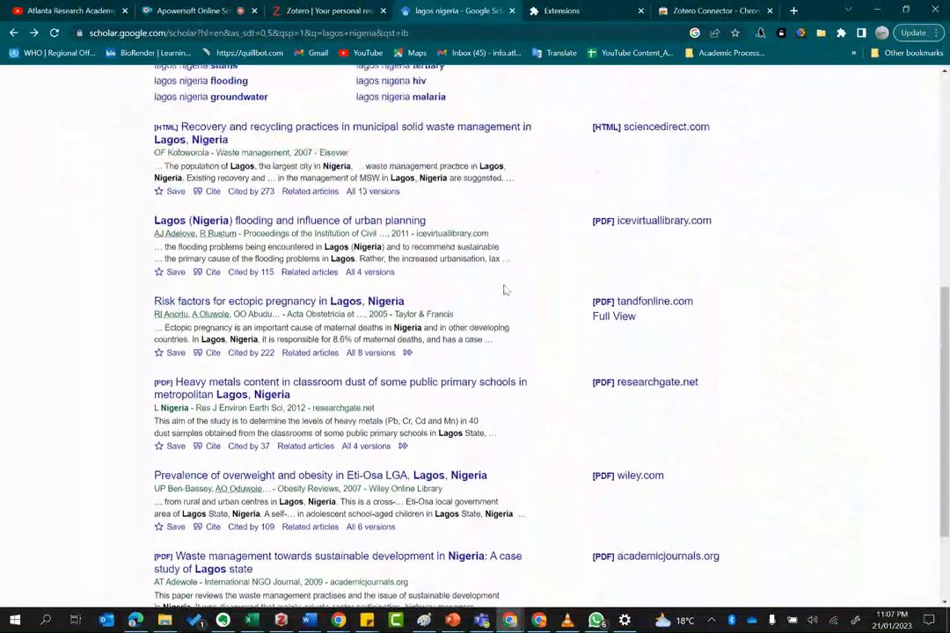
scroll(506, 289, up, 2)
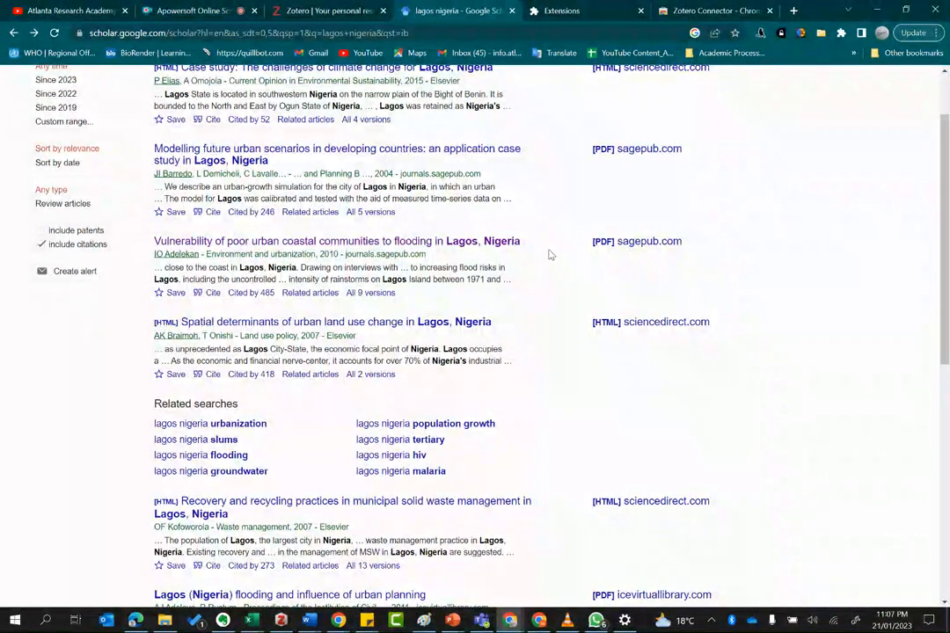
scroll(695, 99, up, 1)
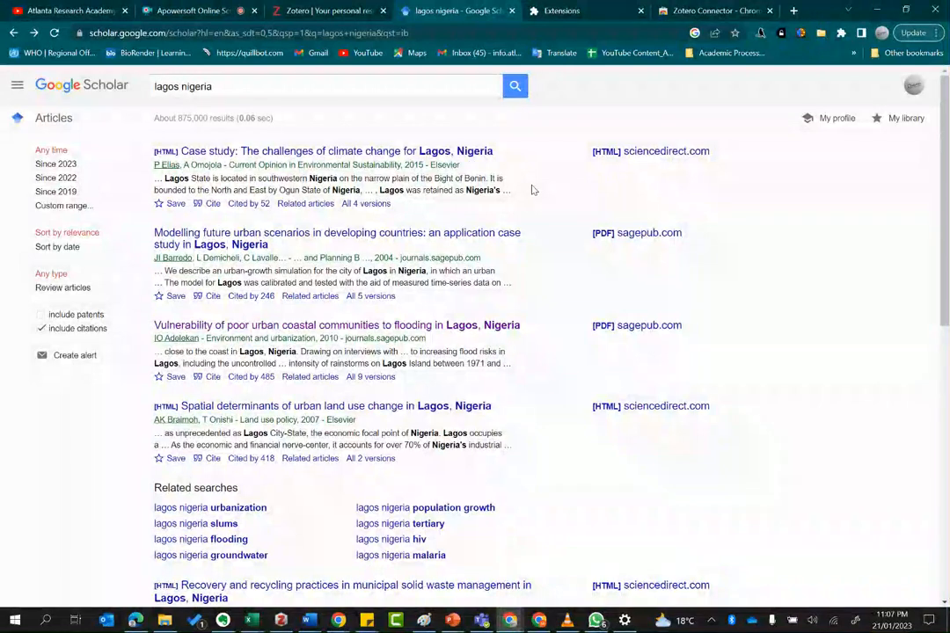
View the articles Zotero Connector offers from this results page, close the selector without saving, and look over the remaining results
click(820, 33)
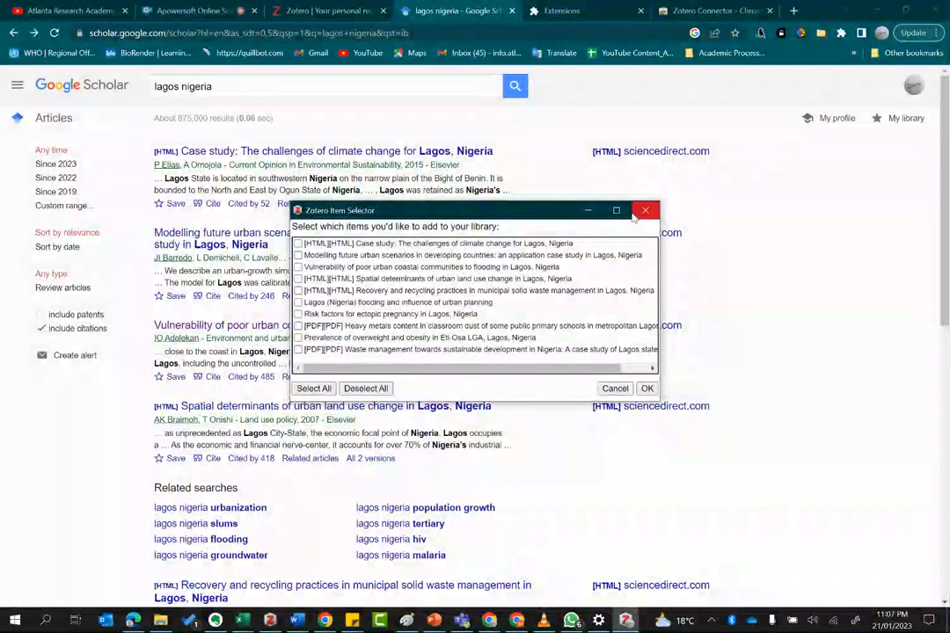
click(645, 210)
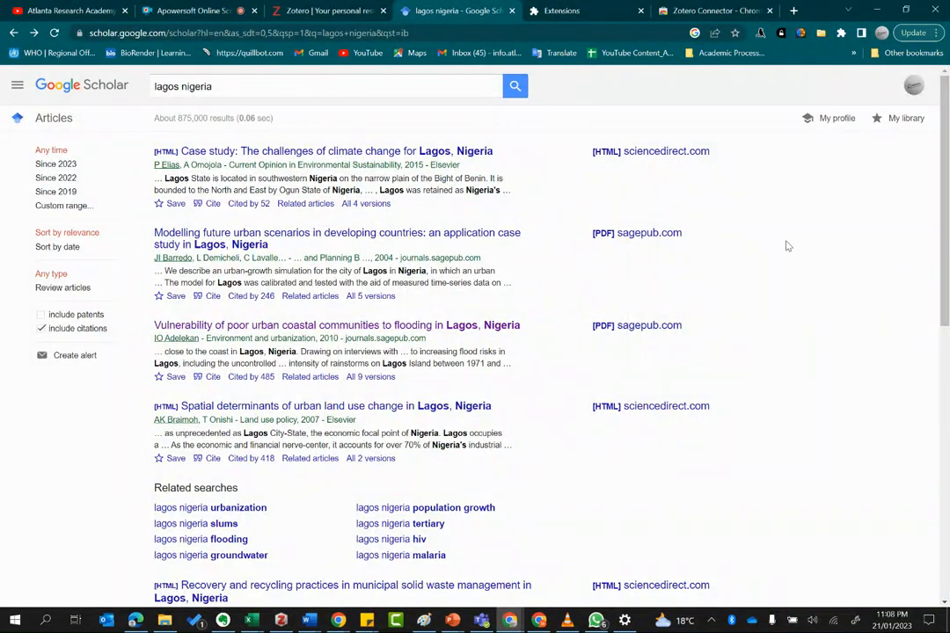
scroll(787, 246, down, 7)
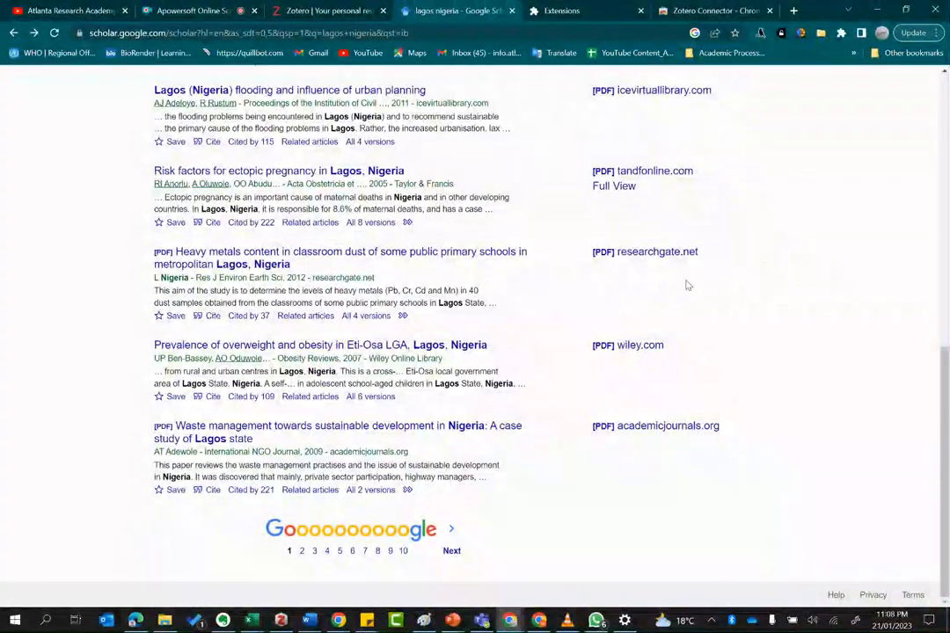
scroll(669, 255, up, 10)
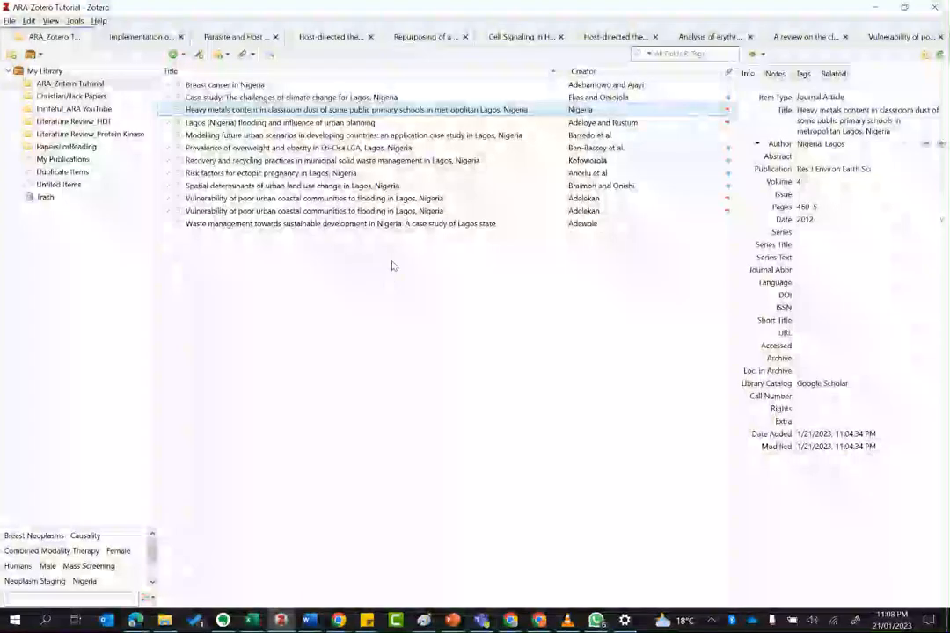
Switch back to Zotero and view the details of several saved articles, including the Lagos flooding, overweight and obesity, and heavy metals ones
click(474, 125)
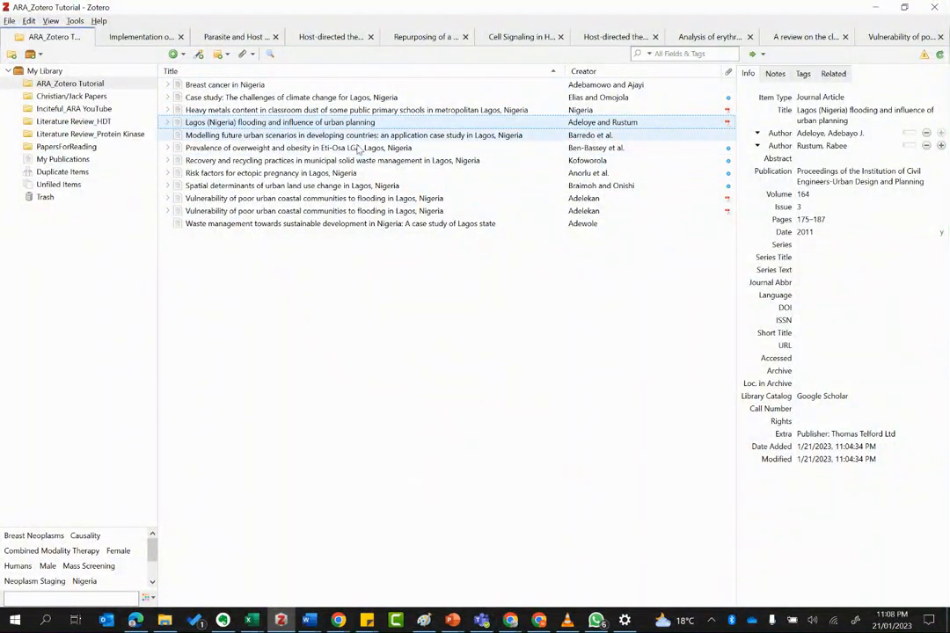
click(455, 148)
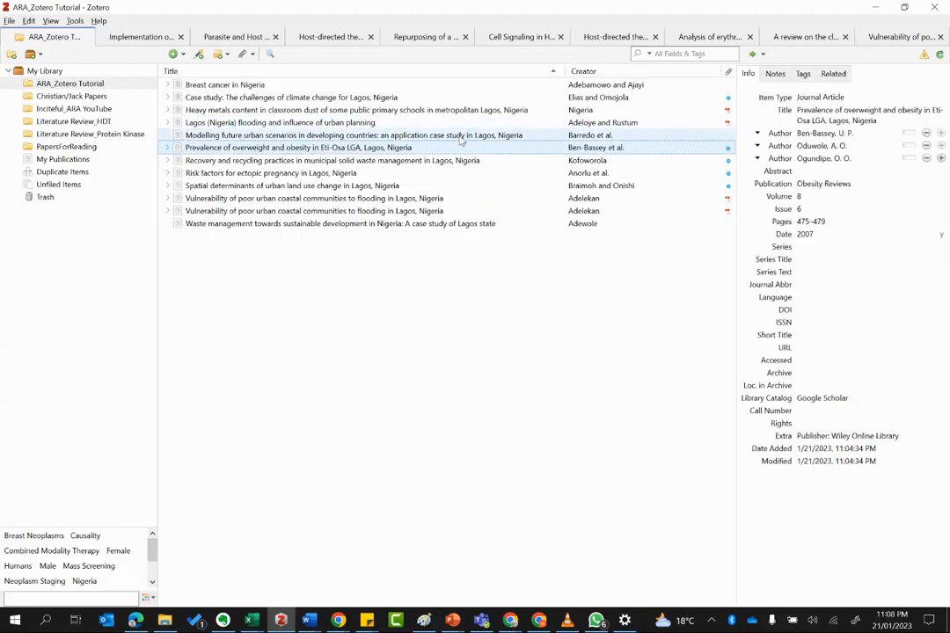
click(465, 85)
click(463, 110)
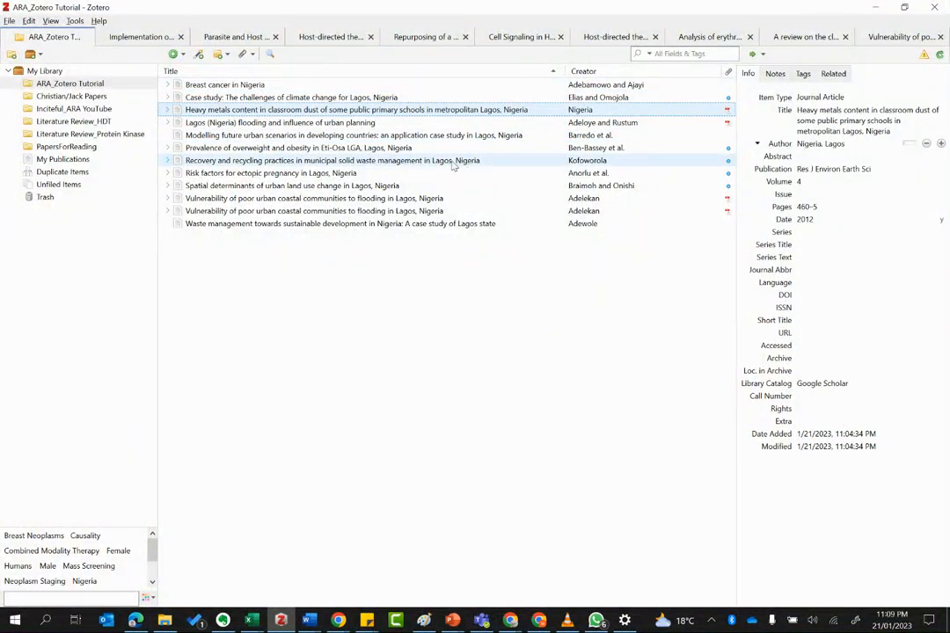
Add the tags "Read" and "Not Read" to the "Modelling future urban scenarios in developing countries" article
click(268, 136)
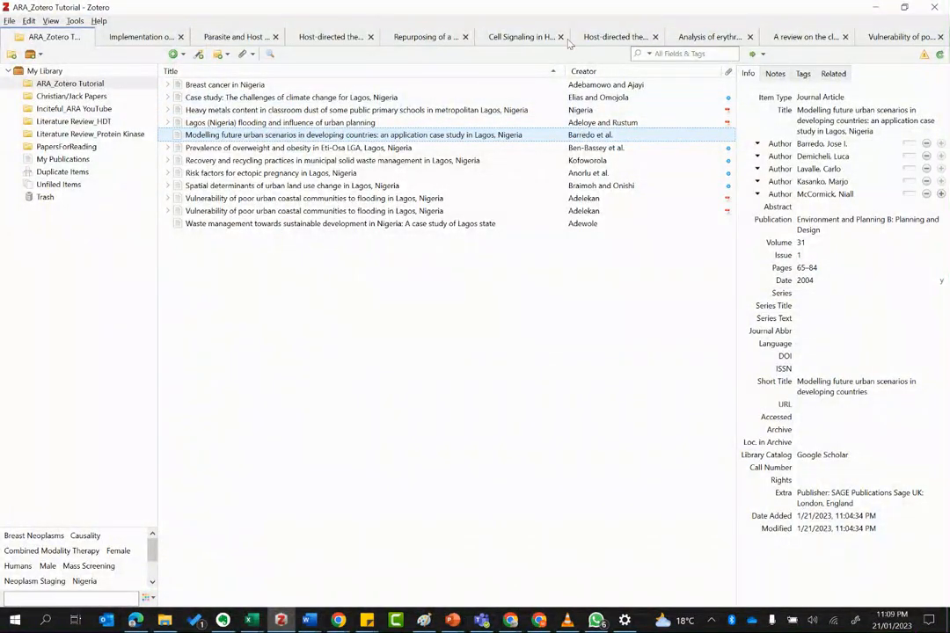
click(804, 74)
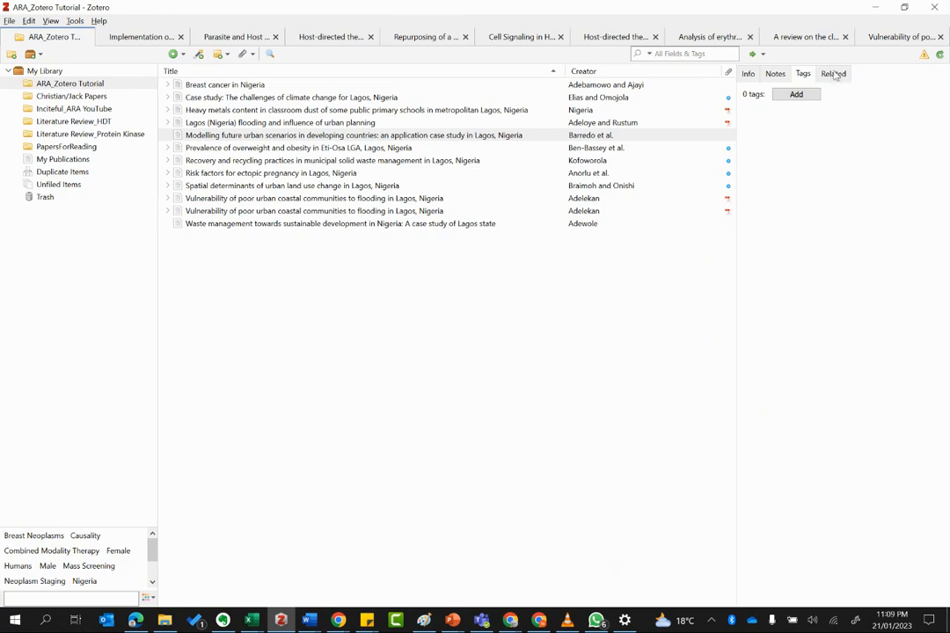
click(589, 137)
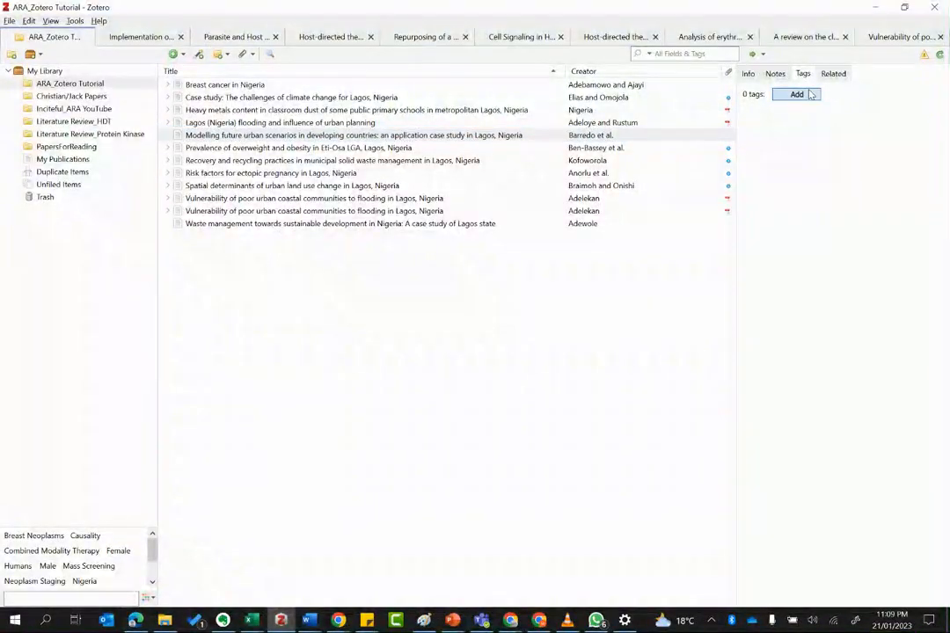
click(805, 94)
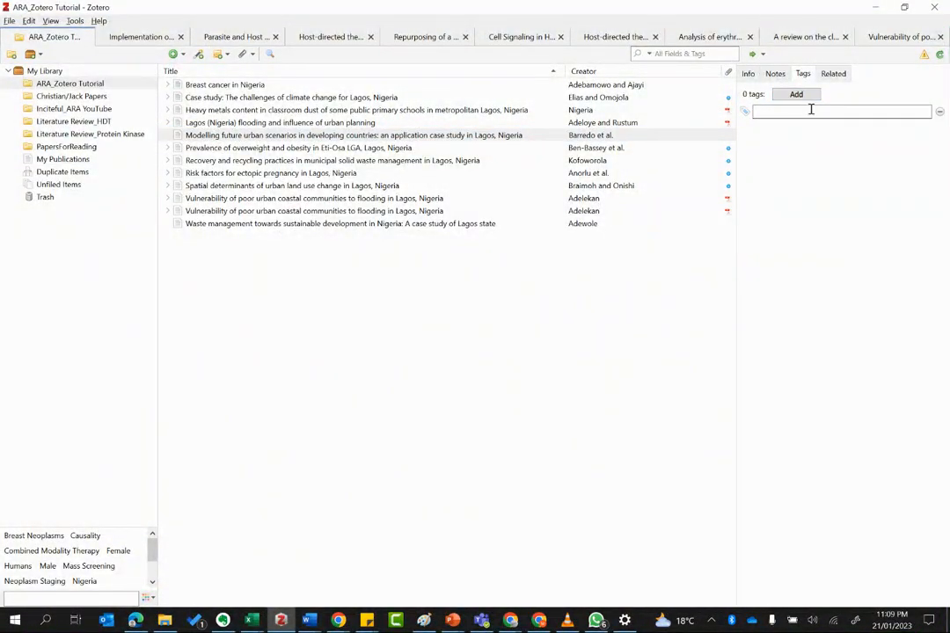
text(Read)
key(Return)
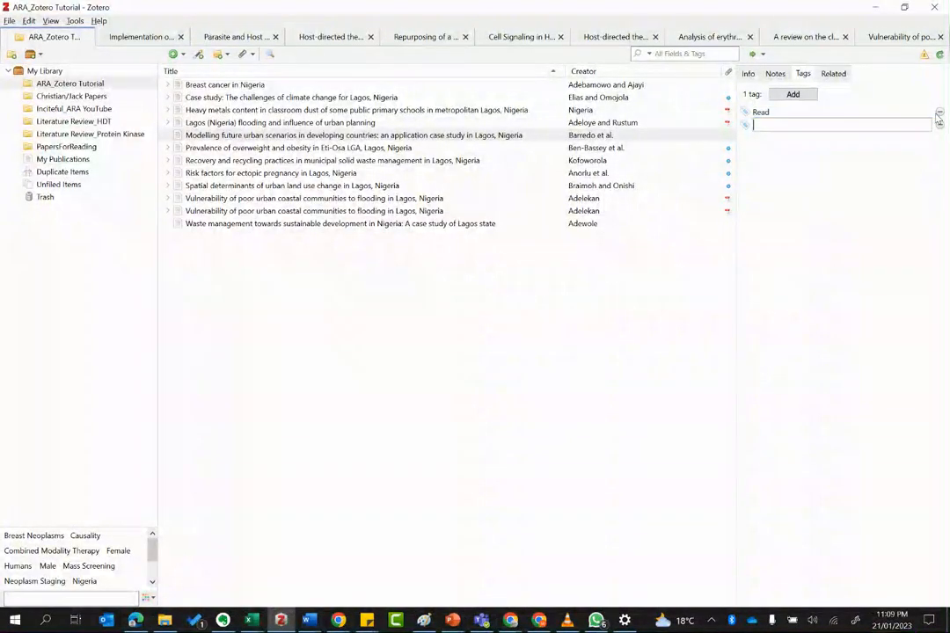
text(N)
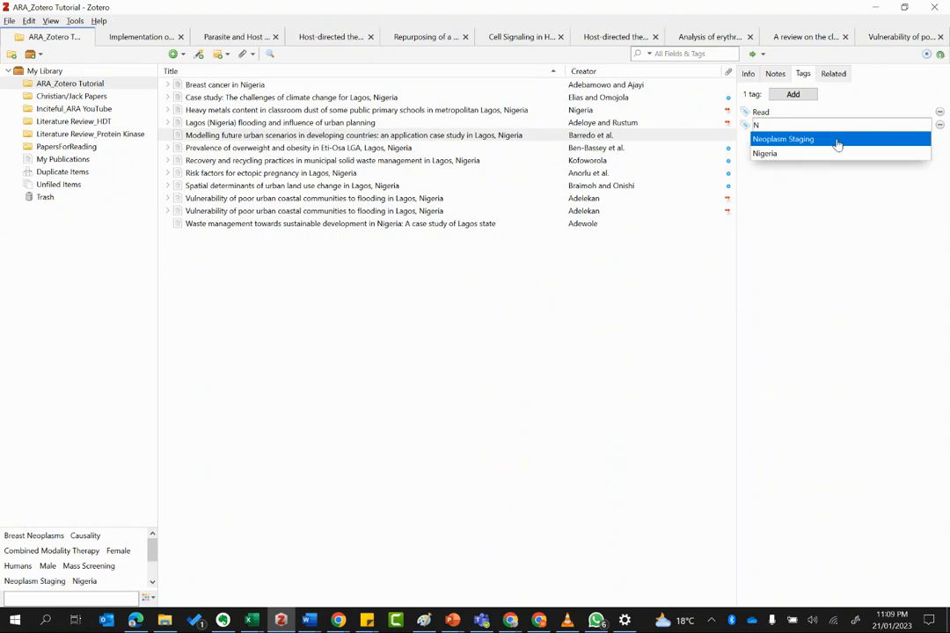
text(ot R)
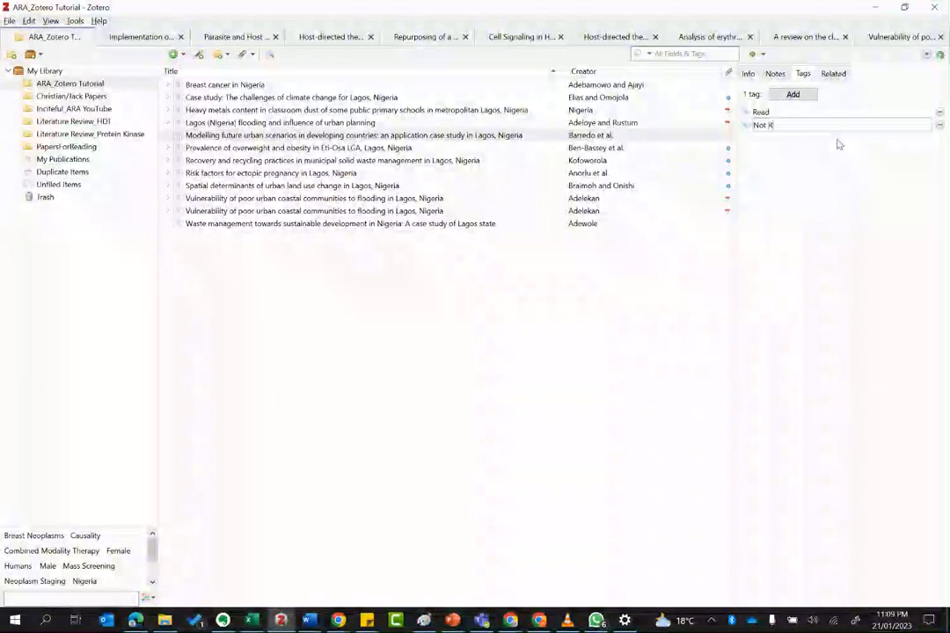
text(ead)
key(Return)
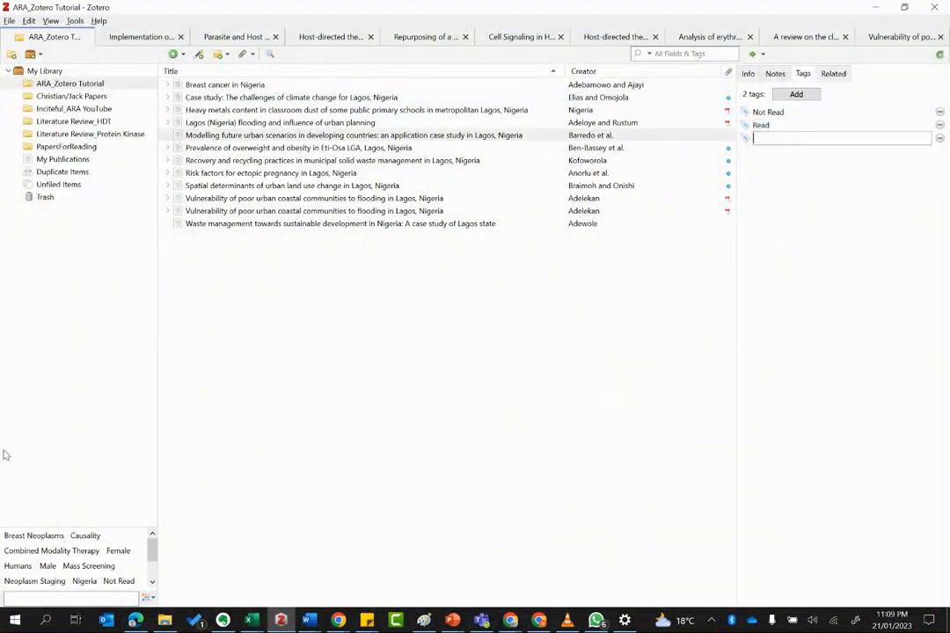
Filter the ARA_Zotero Tutorial collection by the "Read" tag, then clear the filter
drag(151, 551, 150, 569)
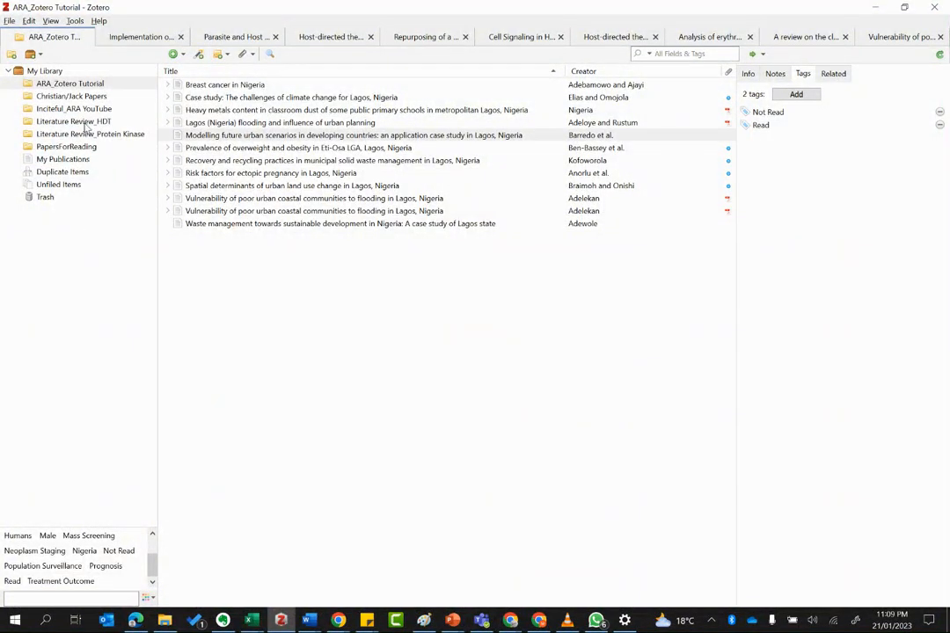
click(84, 551)
click(13, 580)
click(16, 583)
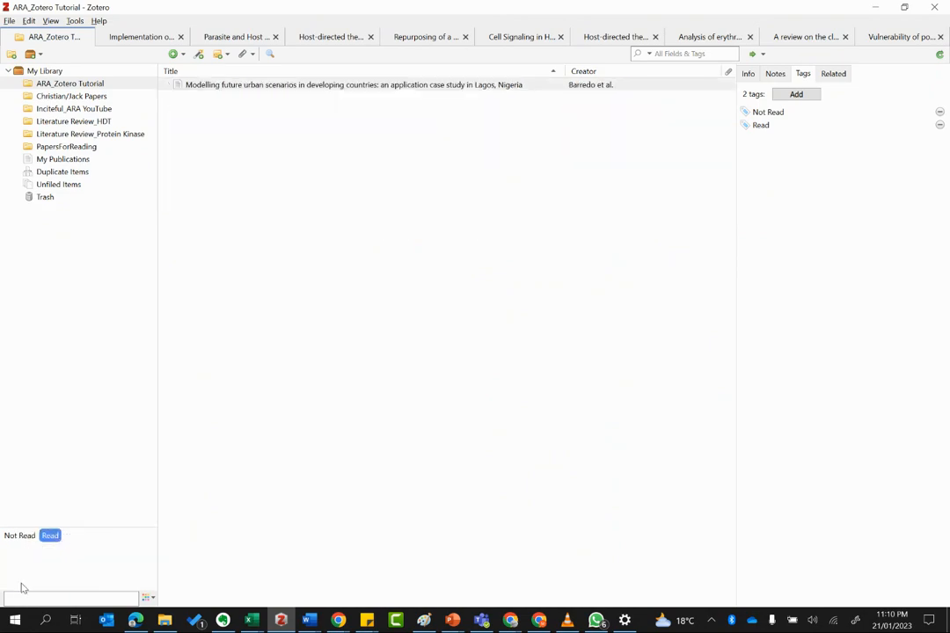
click(45, 540)
Assign a green color to the "Read" tag
right_click(47, 540)
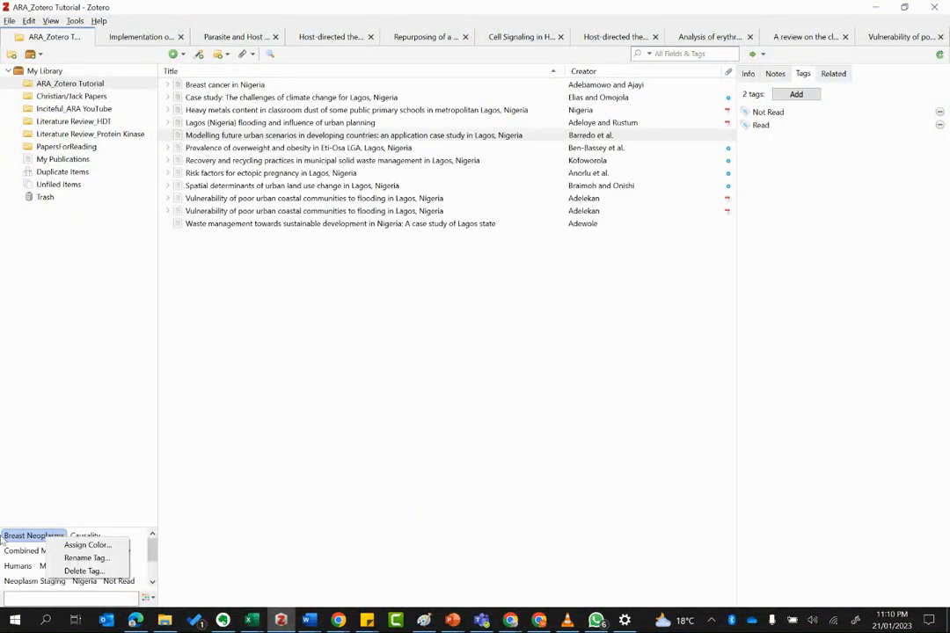
click(152, 549)
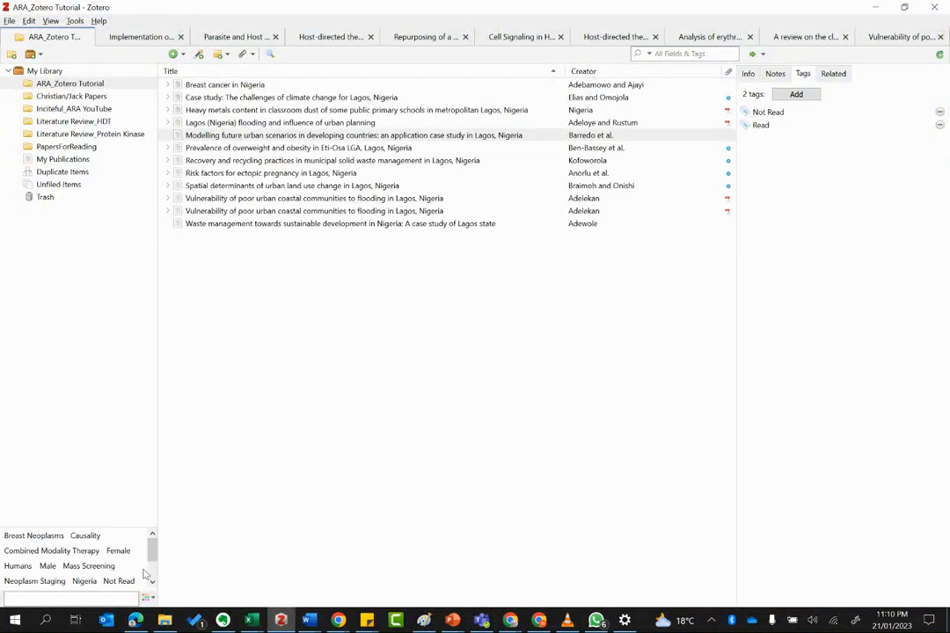
drag(153, 549, 151, 596)
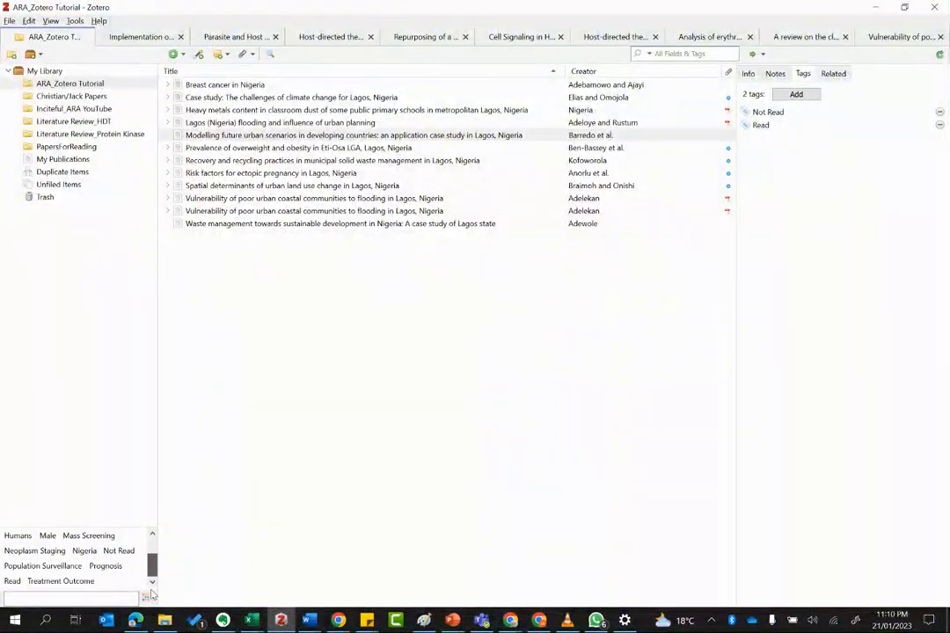
right_click(15, 581)
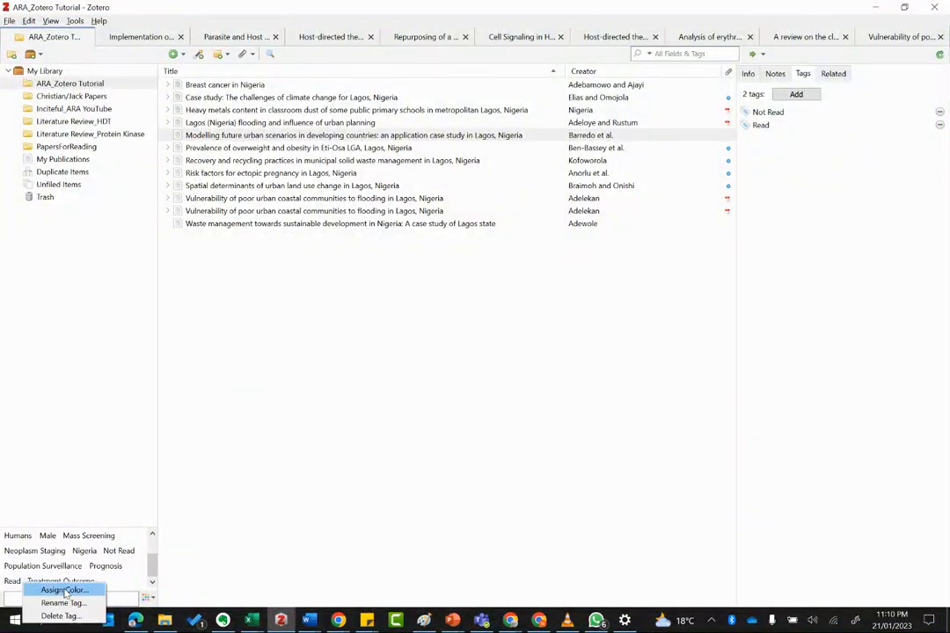
click(62, 591)
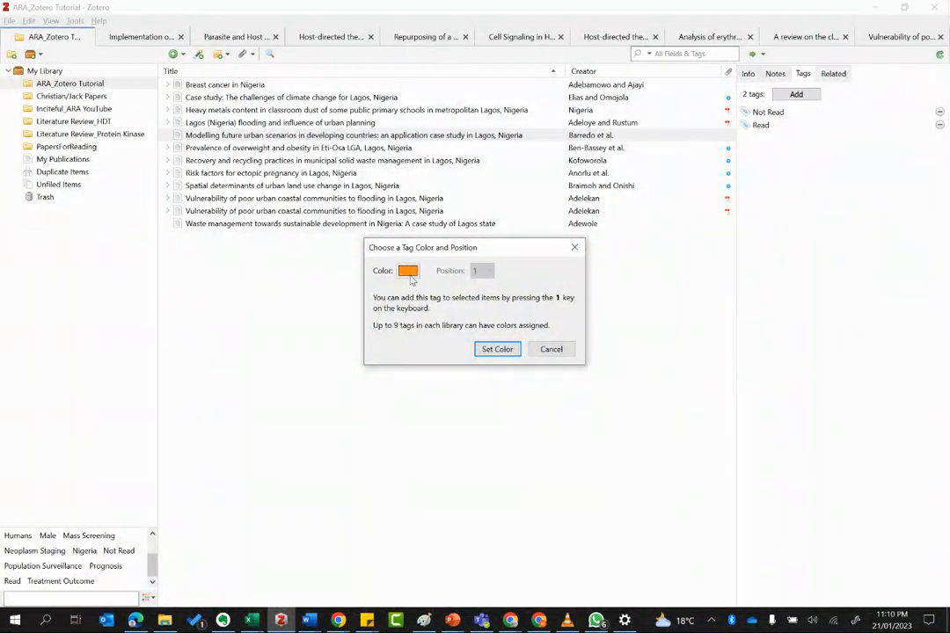
click(408, 310)
click(497, 349)
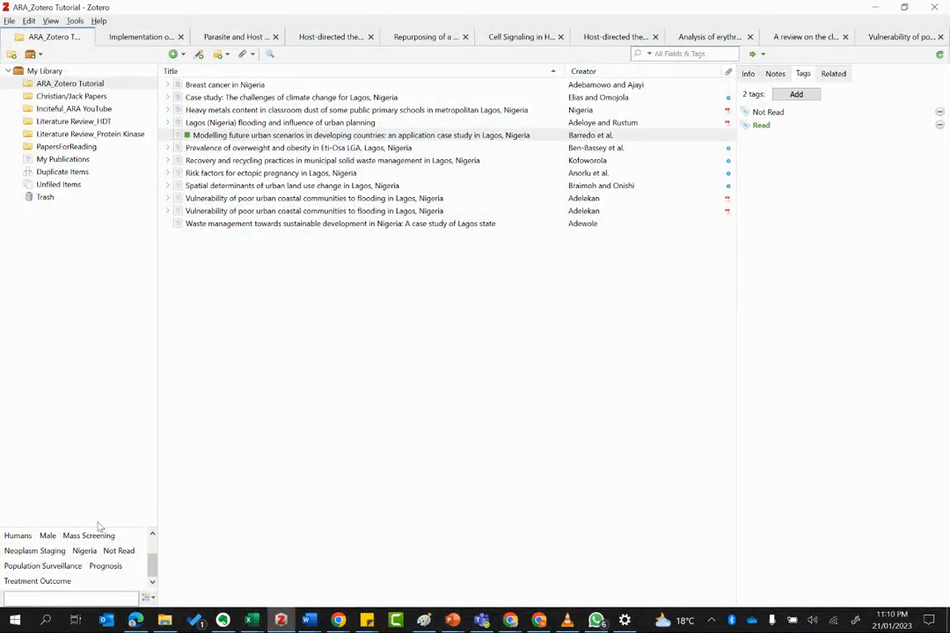
Assign the red color at position 2 to the "Not Read" tag
scroll(71, 555, up, 2)
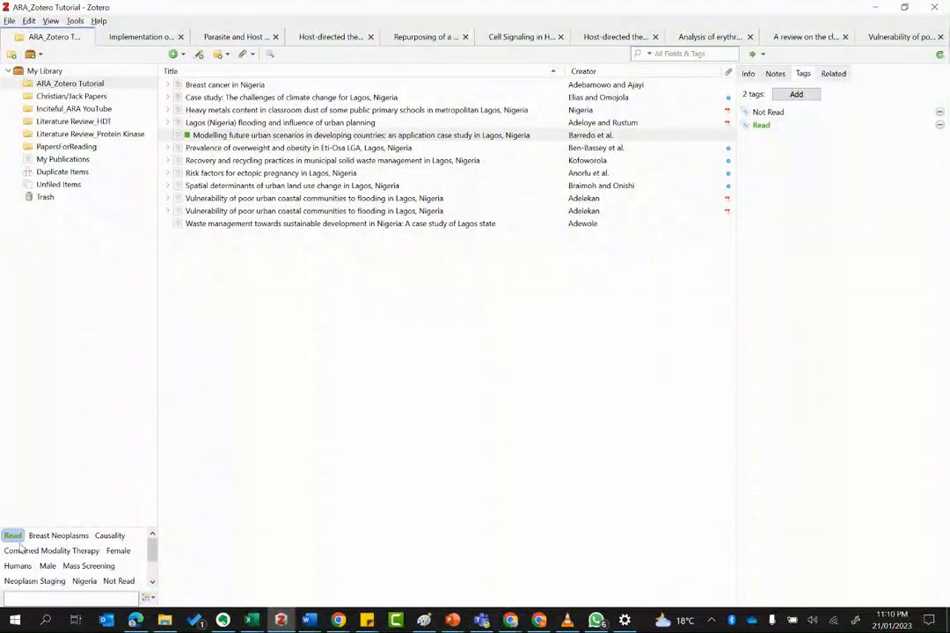
scroll(71, 553, down, 2)
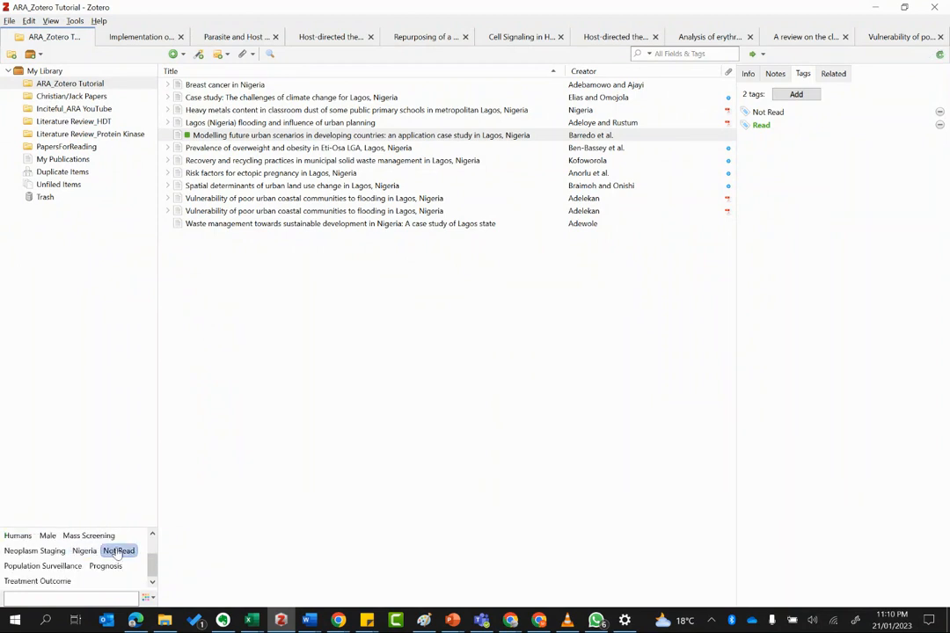
right_click(114, 552)
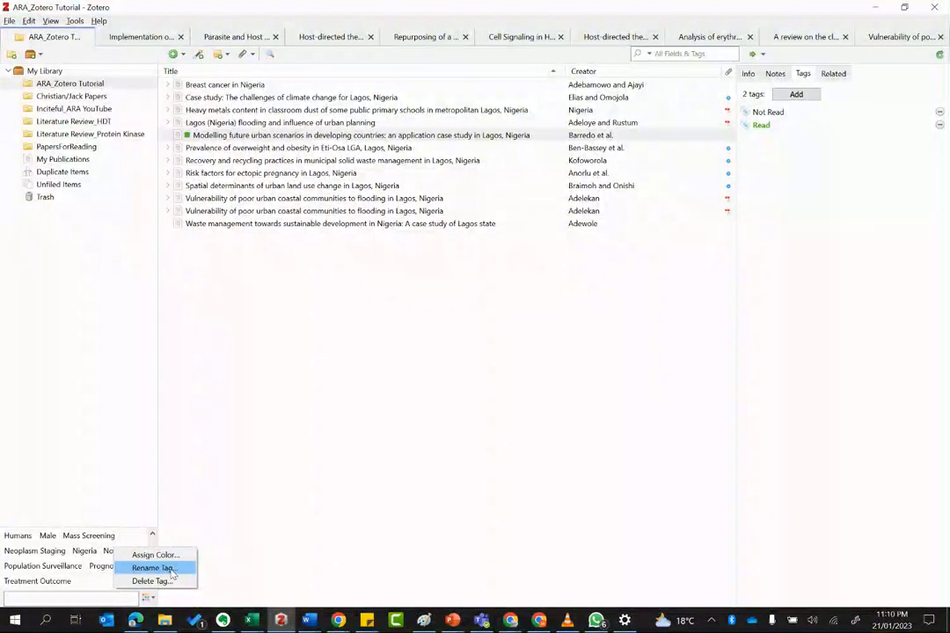
click(153, 555)
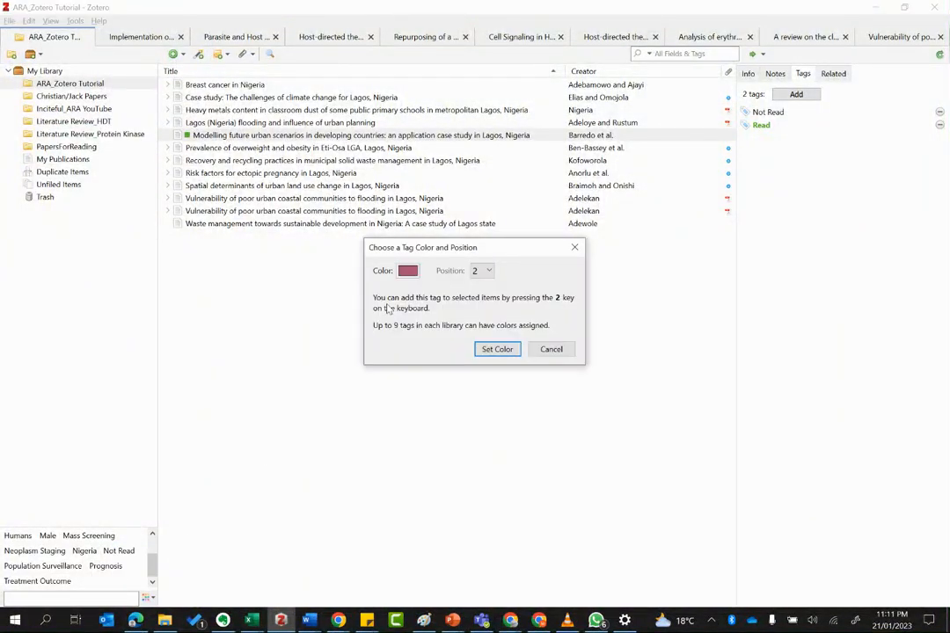
click(408, 270)
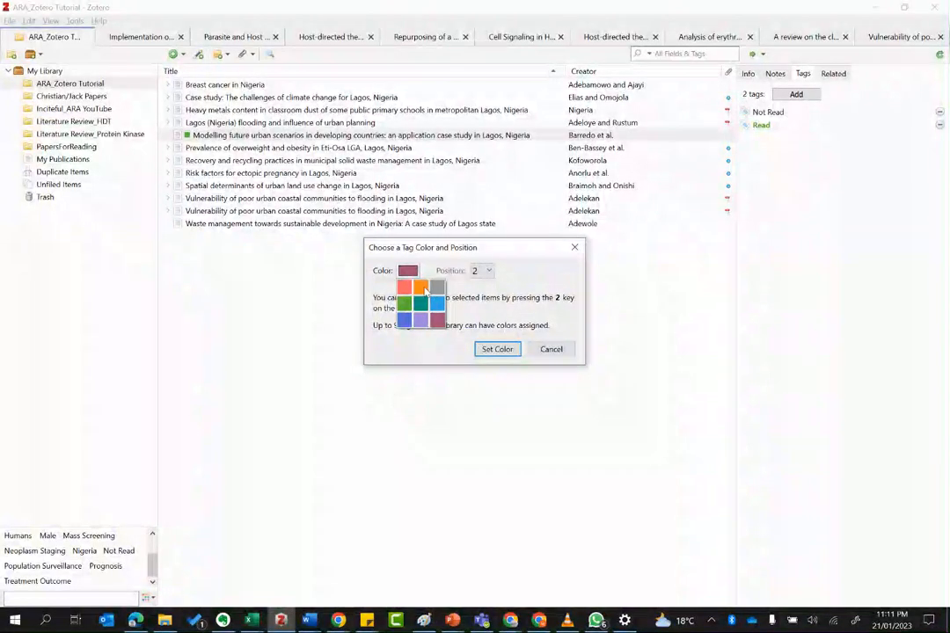
click(404, 287)
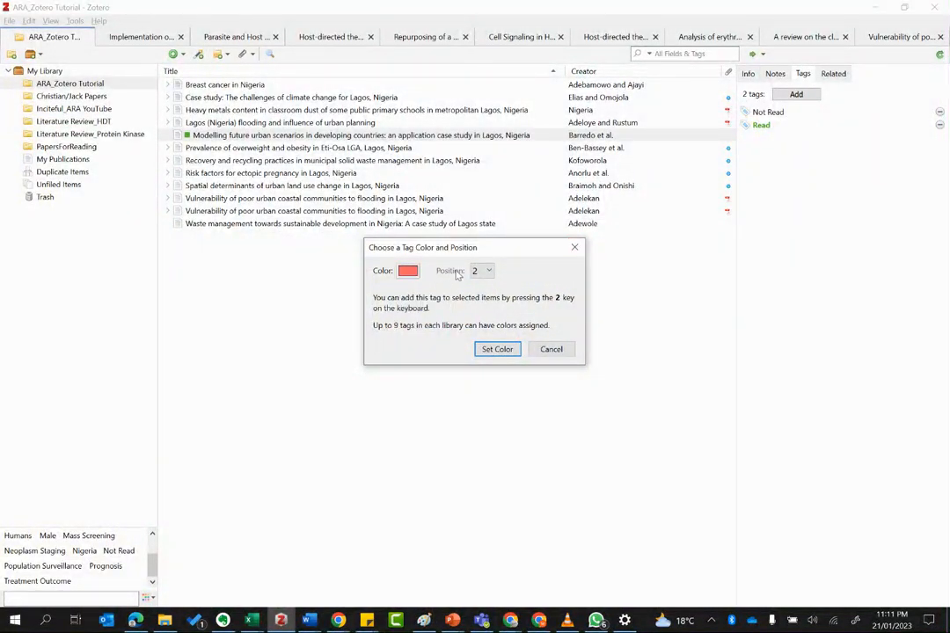
click(498, 350)
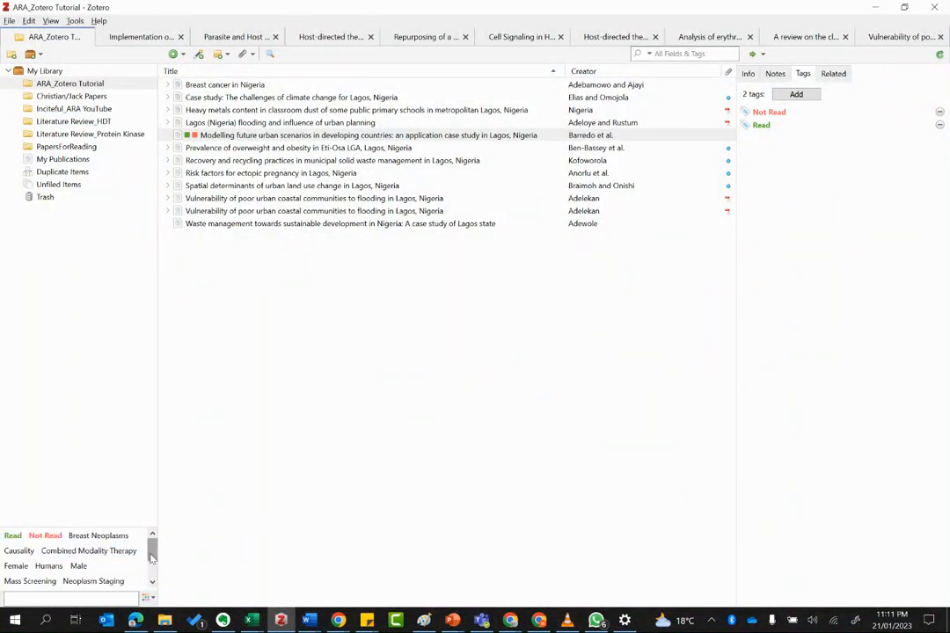
Remove the "Read" and "Not Read" tags from the "Modelling future urban scenarios in developing countries" article
click(318, 337)
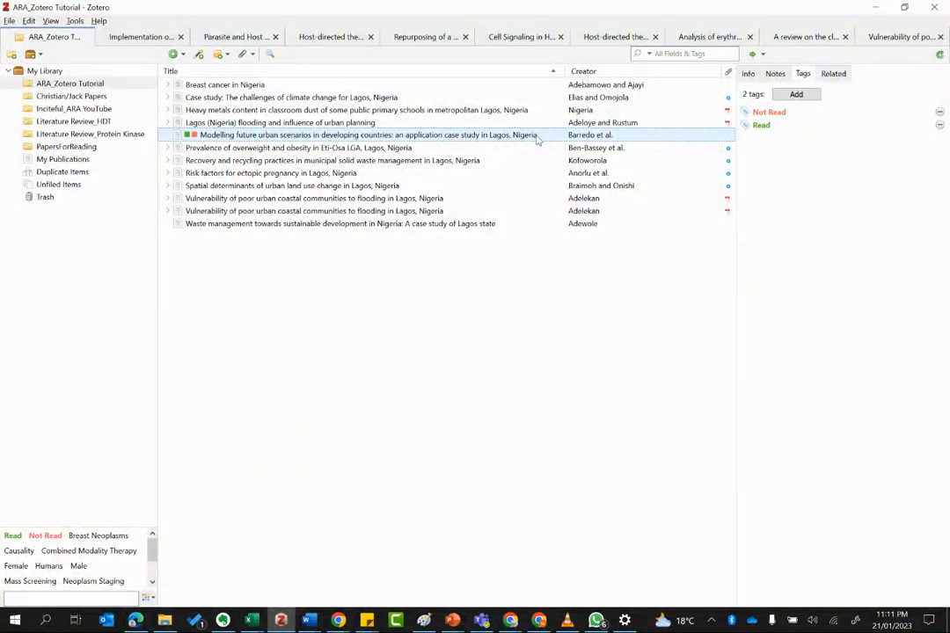
key(1)
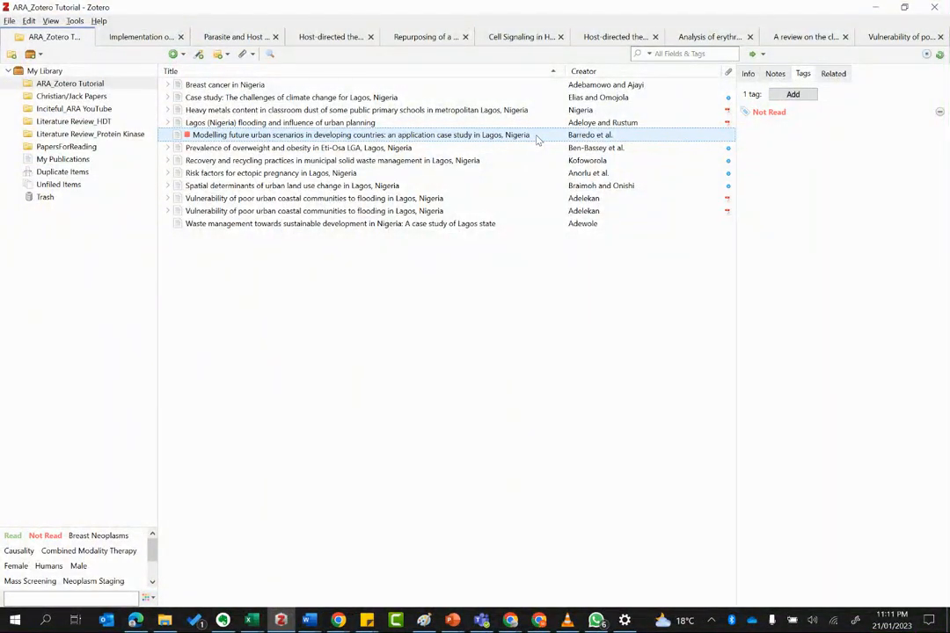
key(2)
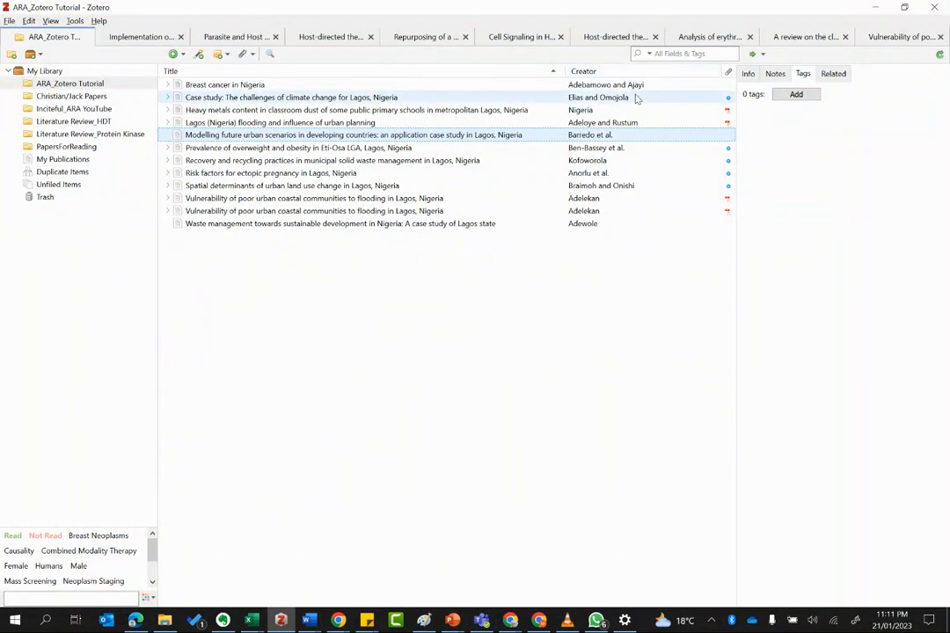
Tag "Breast cancer in Nigeria" as "Read" and the case study on climate change challenges for Lagos as "Not Read"
click(640, 85)
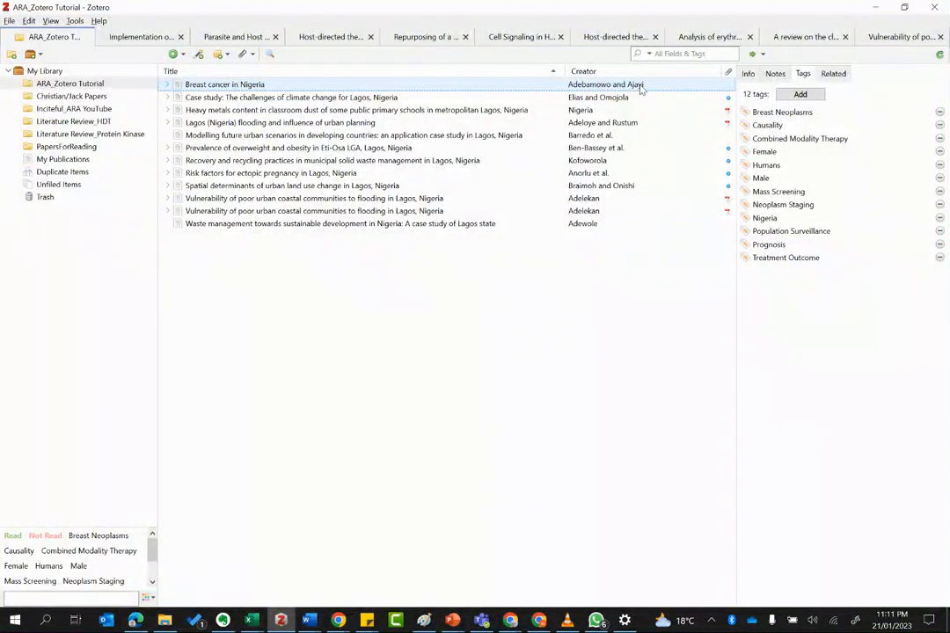
key(1)
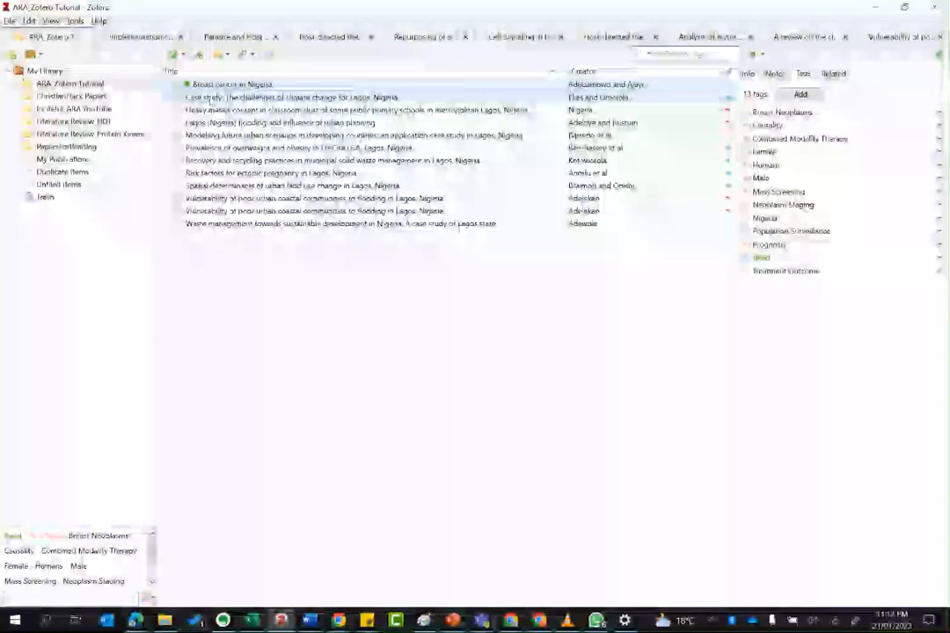
click(211, 98)
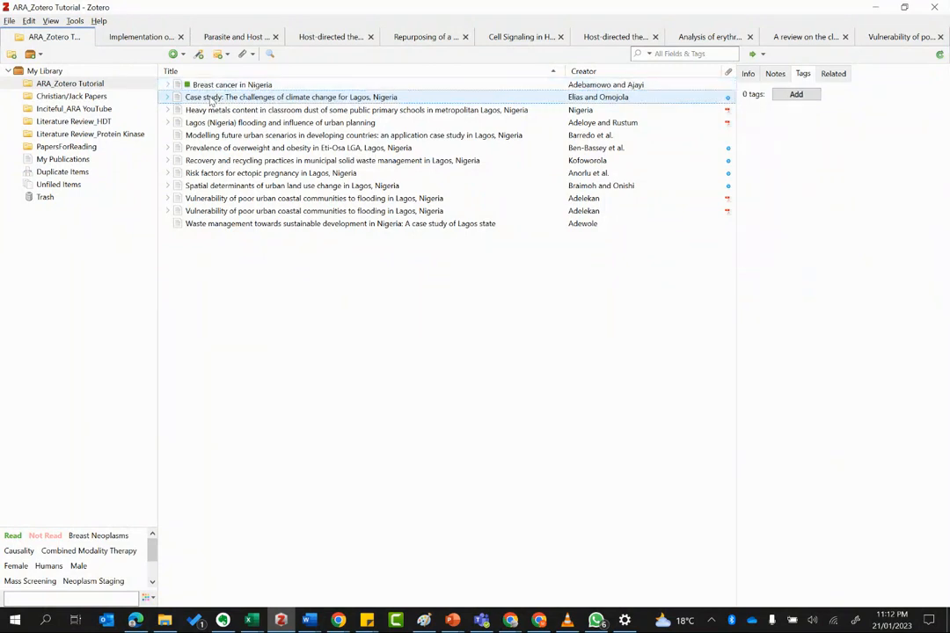
key(2)
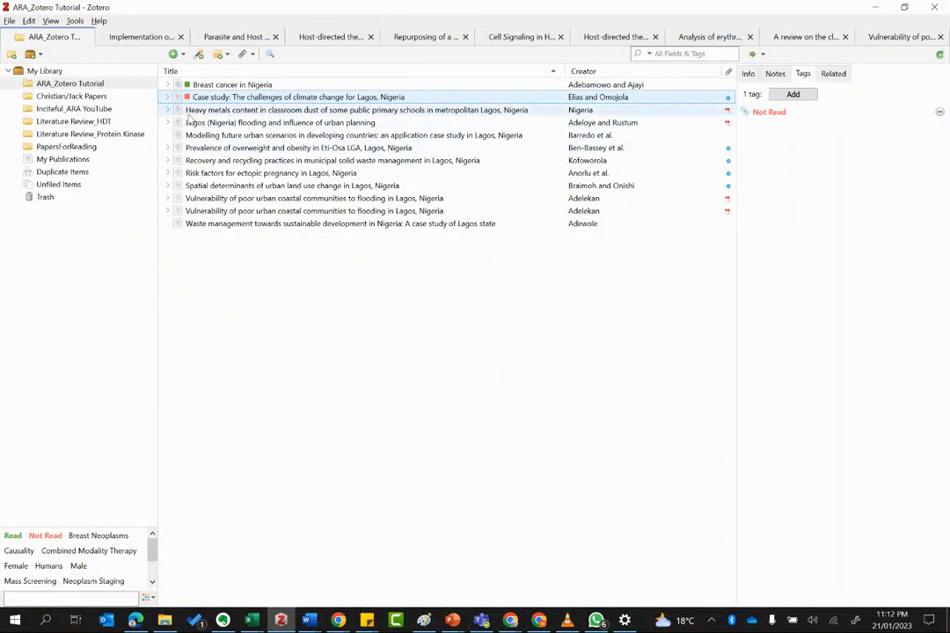
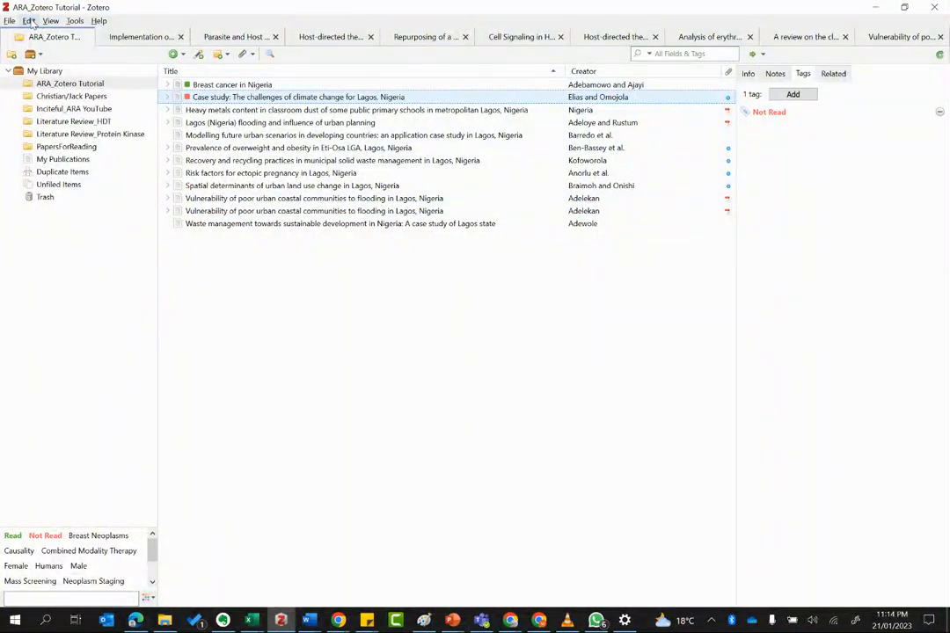
Set up an advanced search of My Library for items whose title contains "Nigeria"
click(29, 21)
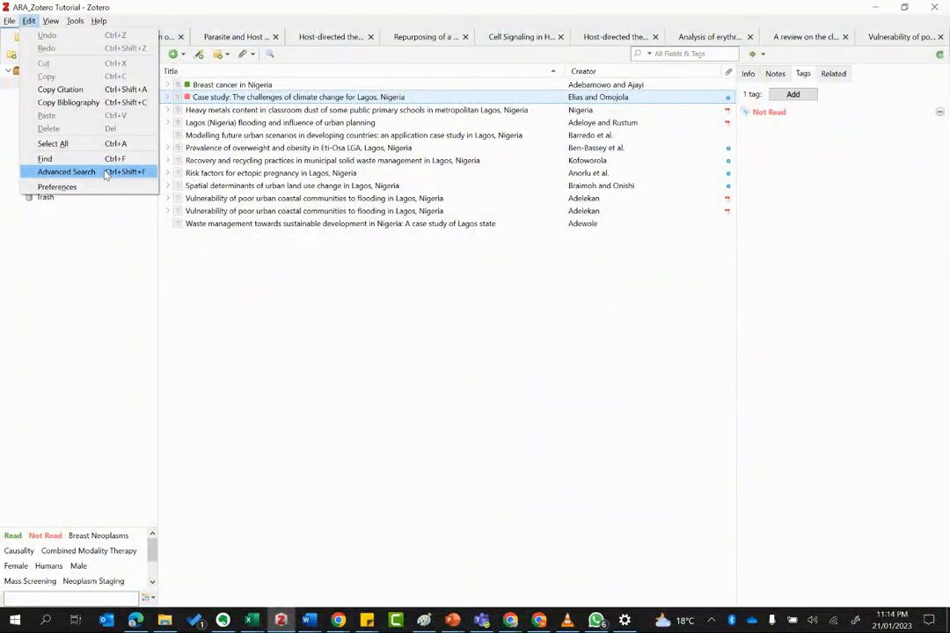
click(66, 171)
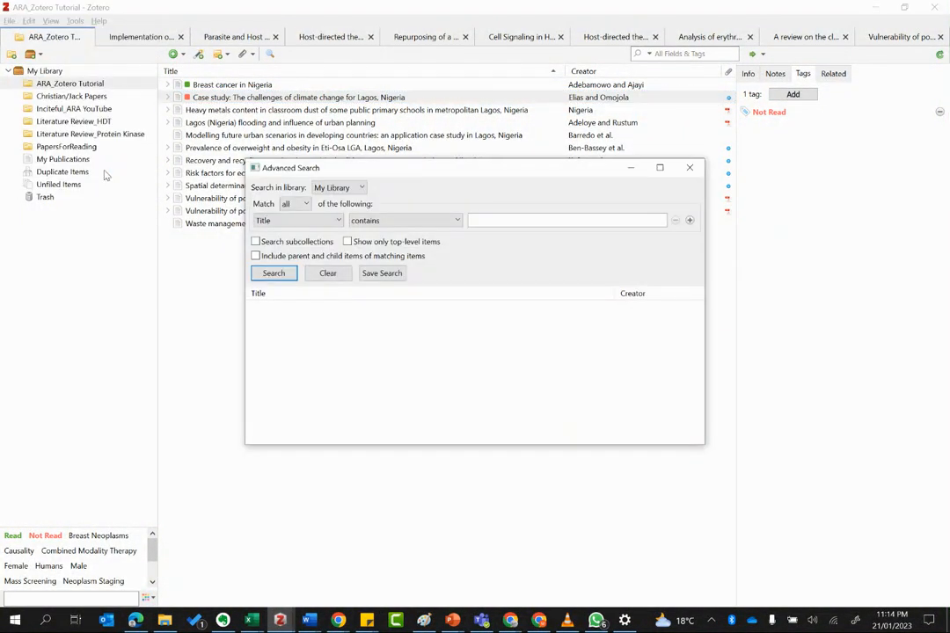
drag(522, 169, 494, 165)
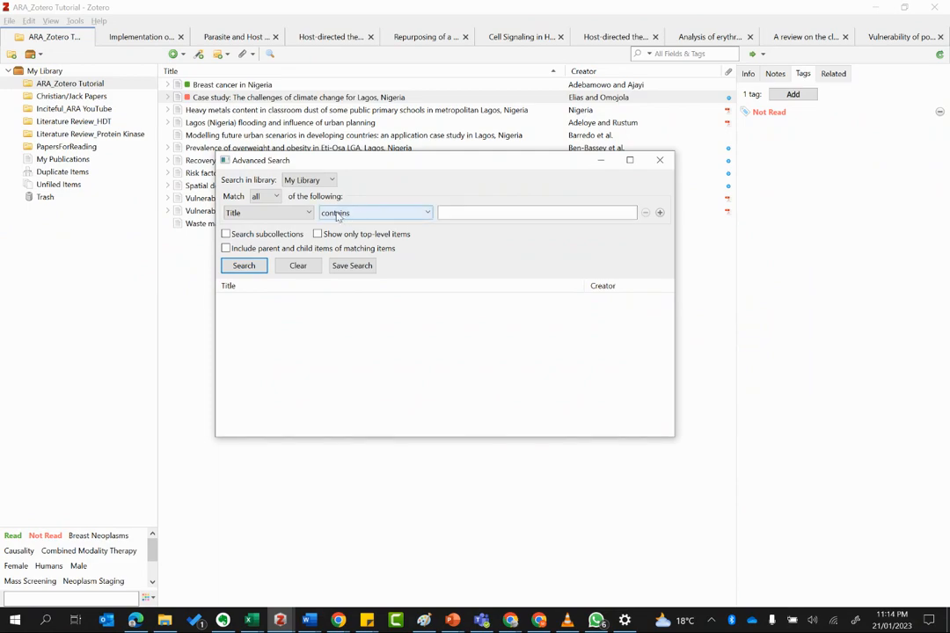
click(299, 213)
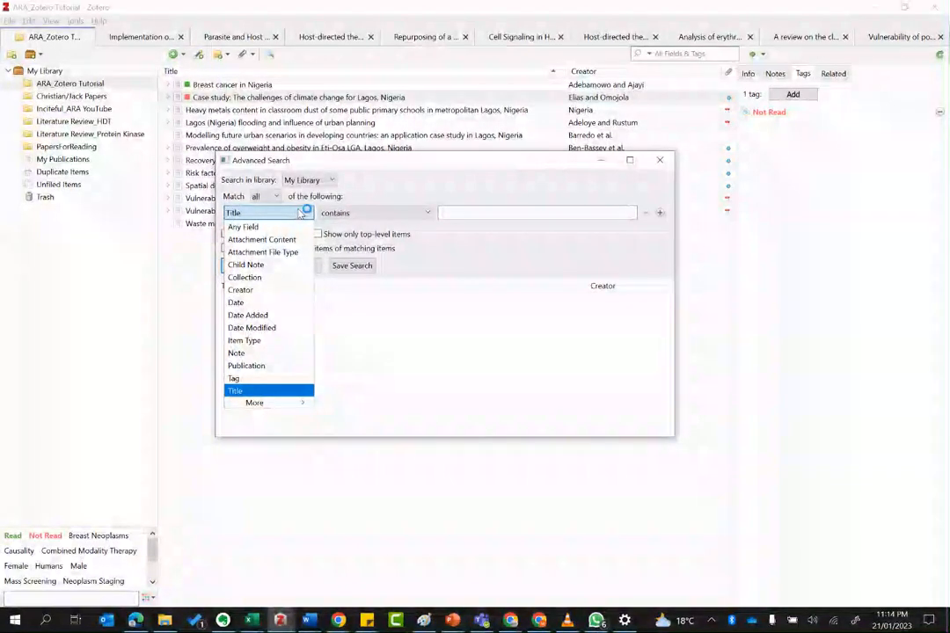
click(300, 213)
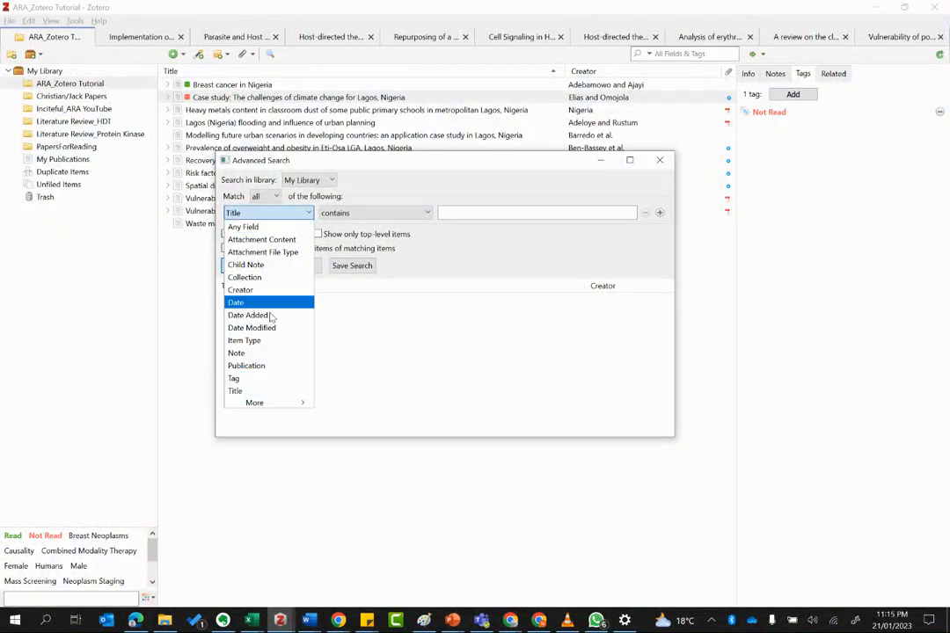
click(261, 392)
click(365, 215)
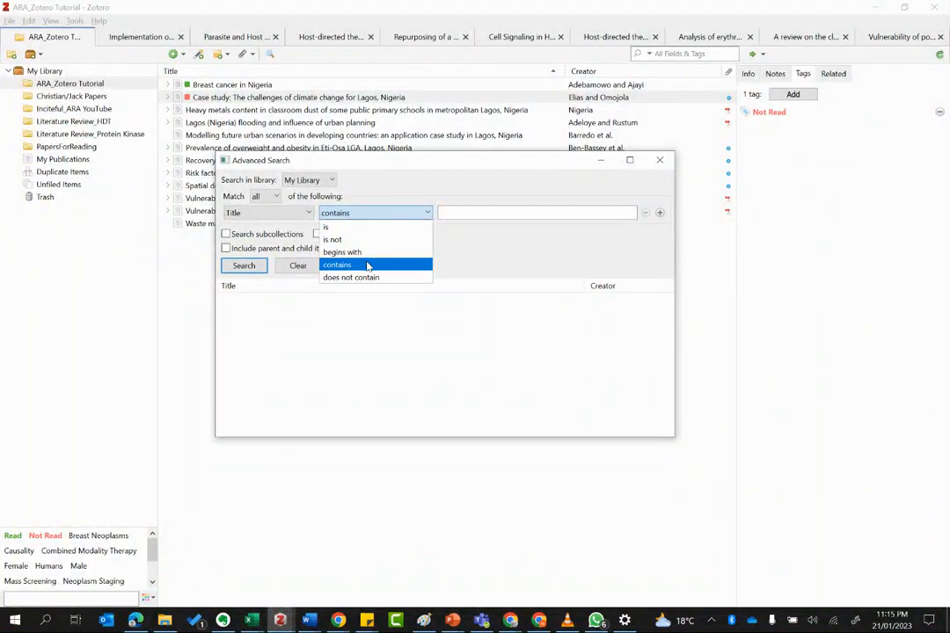
click(368, 266)
click(470, 212)
text(Niger)
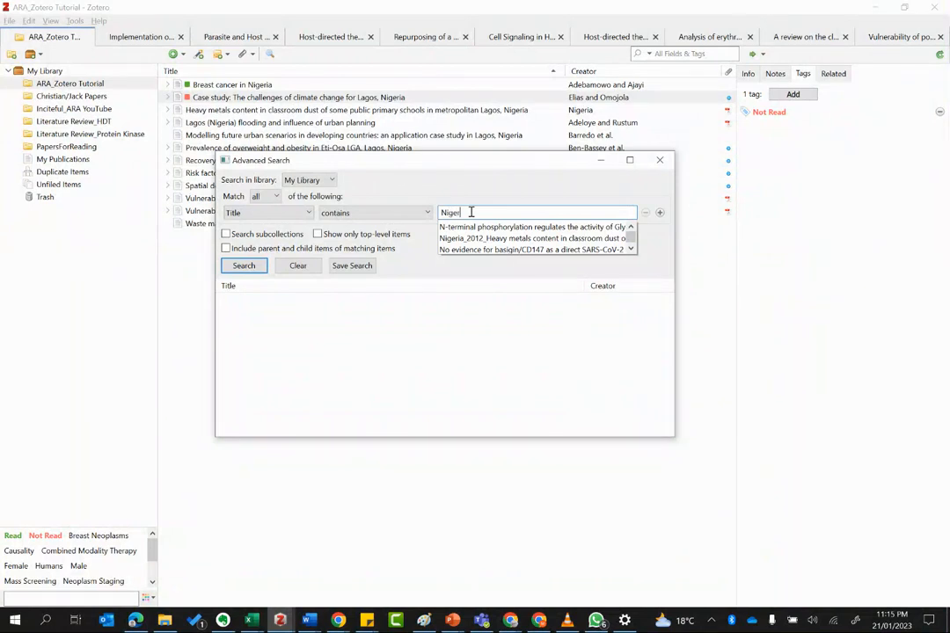
text(ia)
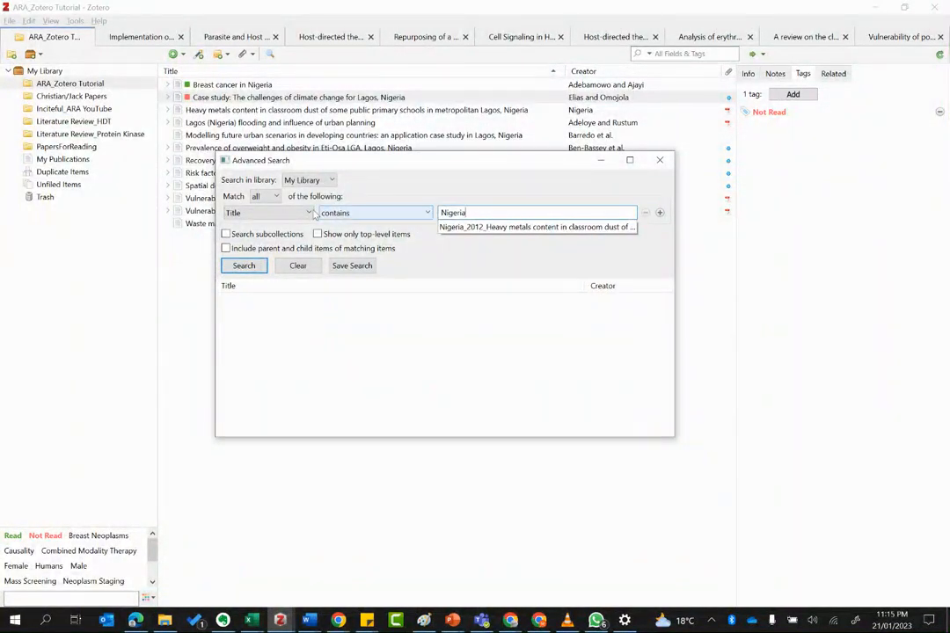
Include subcollections and parent and child items, show only top-level items, and run the advanced search
click(225, 235)
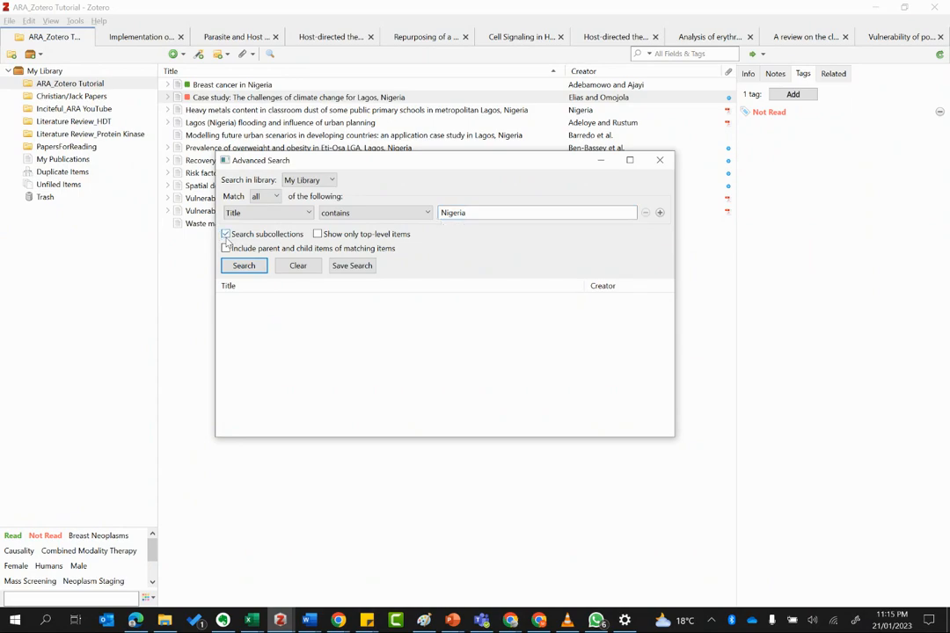
click(226, 248)
click(318, 234)
key(Return)
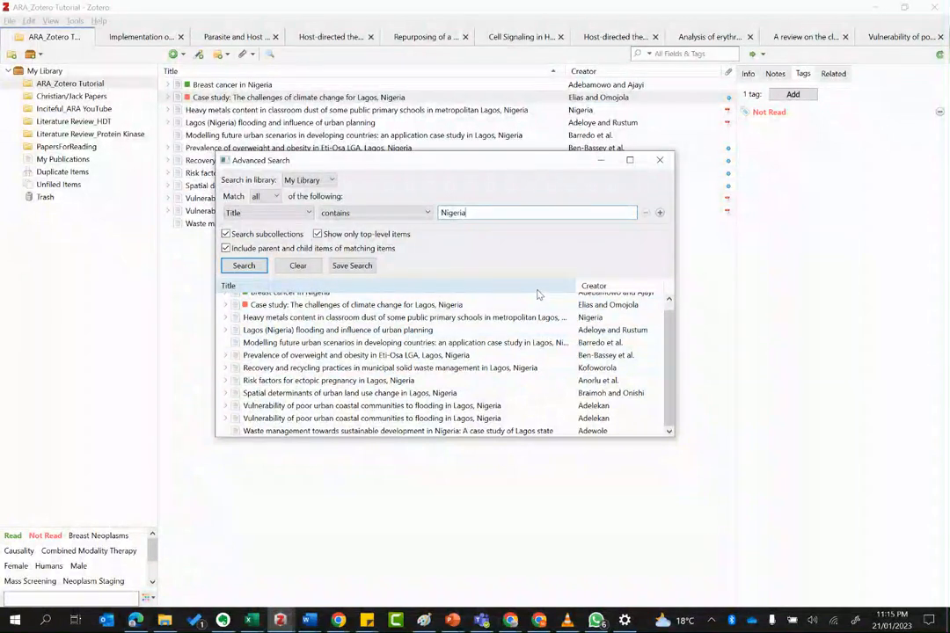
scroll(541, 304, up, 1)
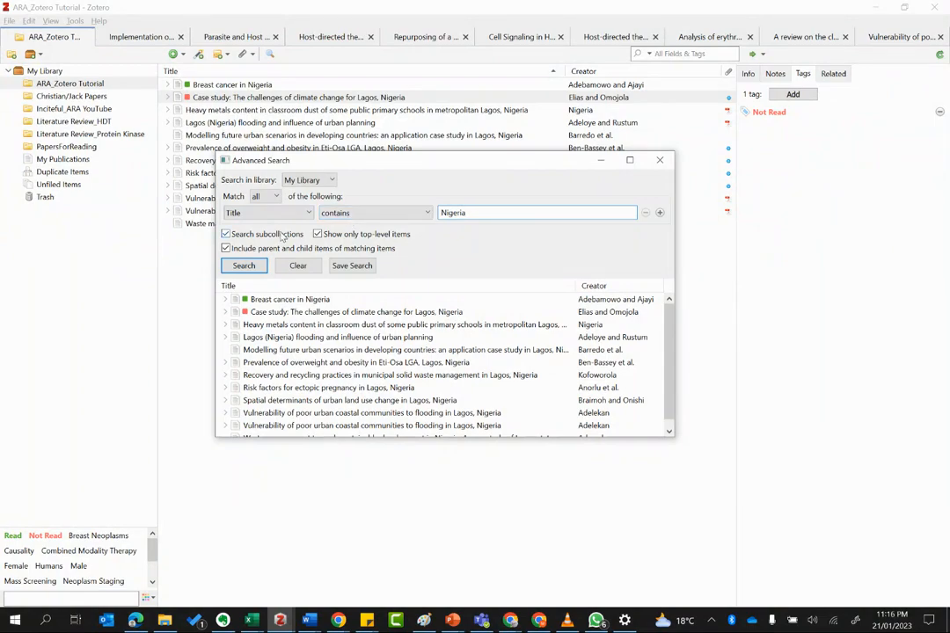
scroll(615, 354, down, 1)
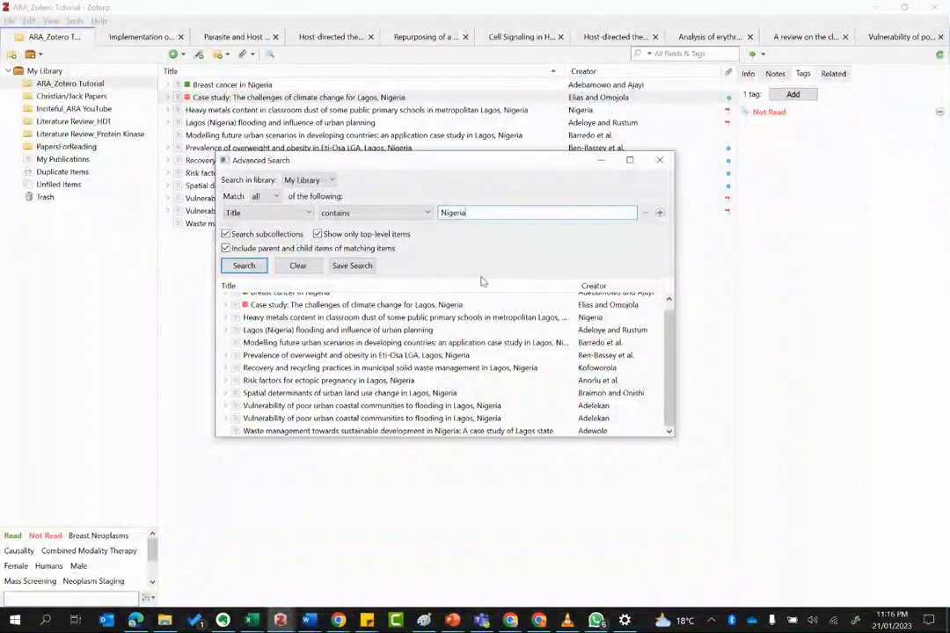
Save the search under the name "Nigerian papers" and open it in the library
click(341, 266)
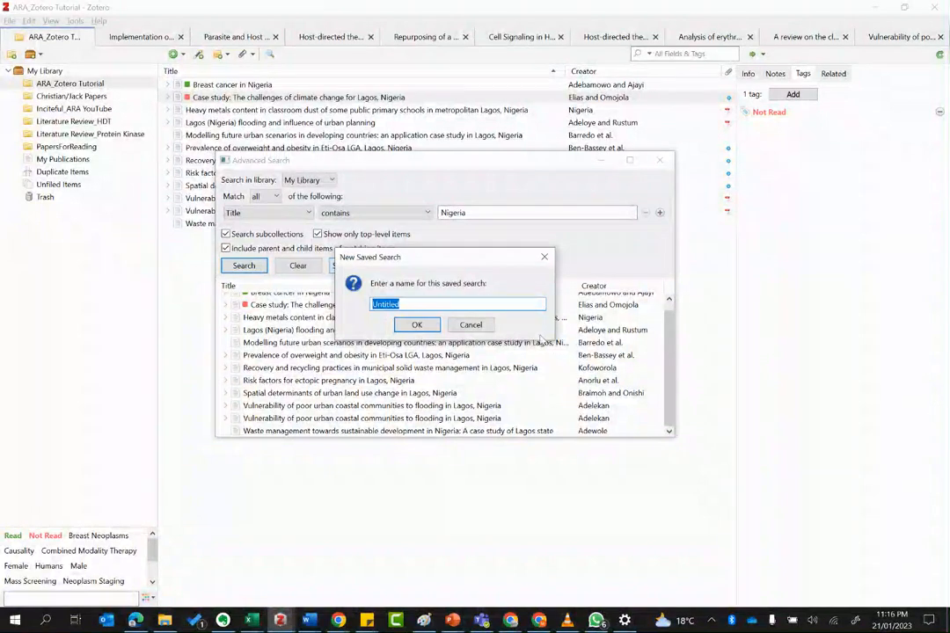
key(BackSpace)
text(Nigerian papers)
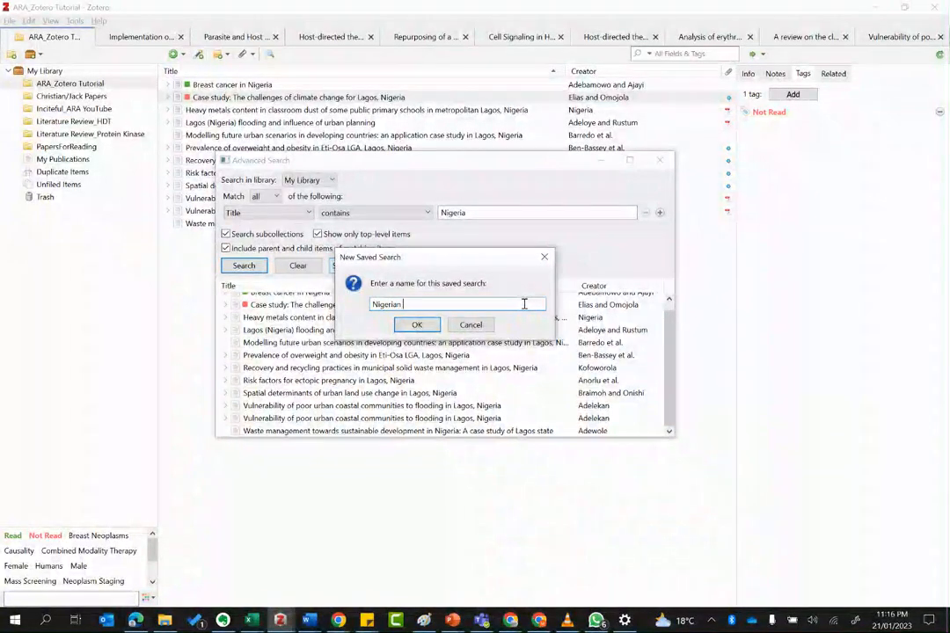
click(417, 324)
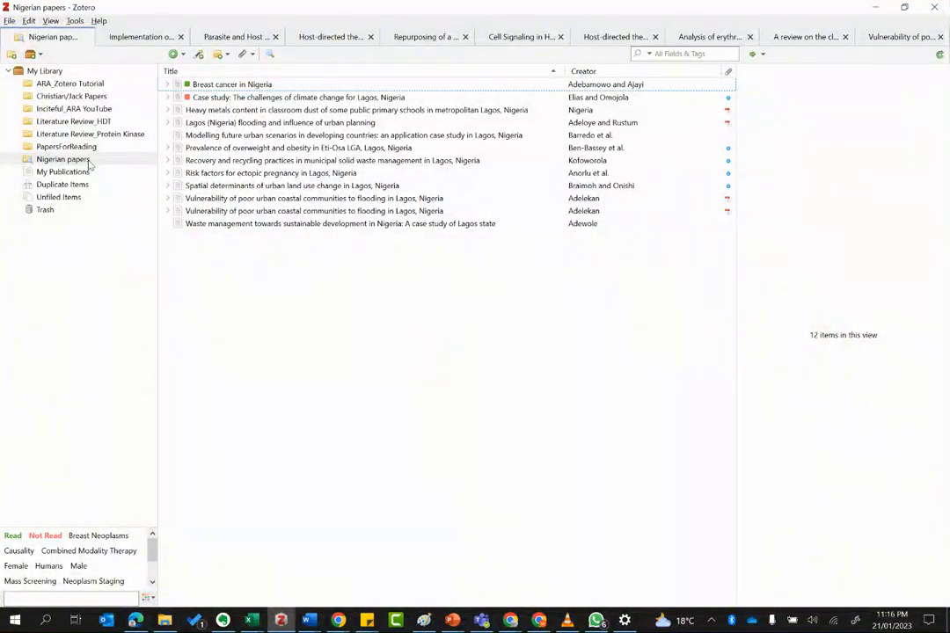
click(89, 162)
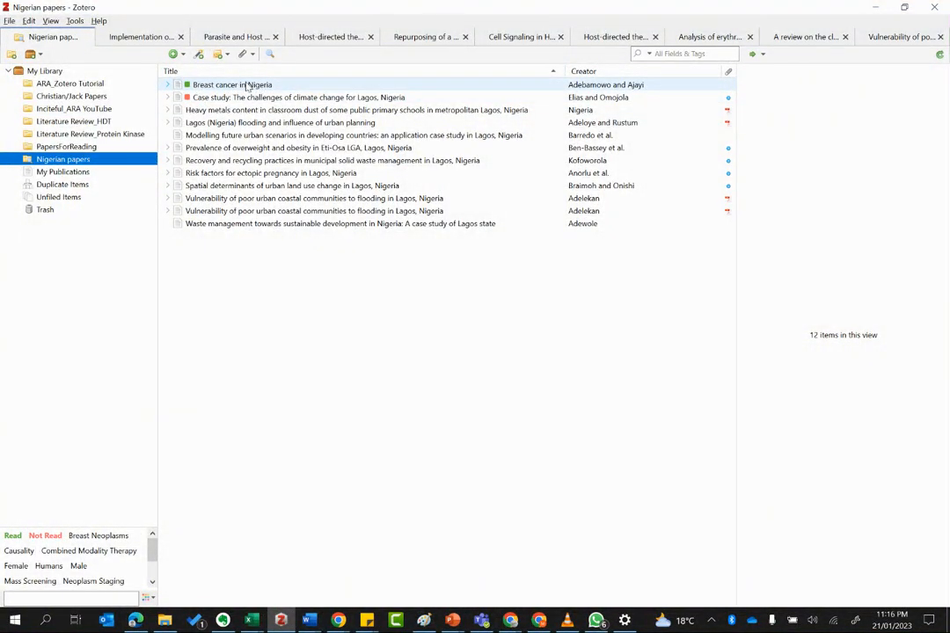
Look through the contents of the library's collections, including ARA_Zotero Tutorial, Inciteful_ARA YouTube and the two Literature Review collections
click(88, 84)
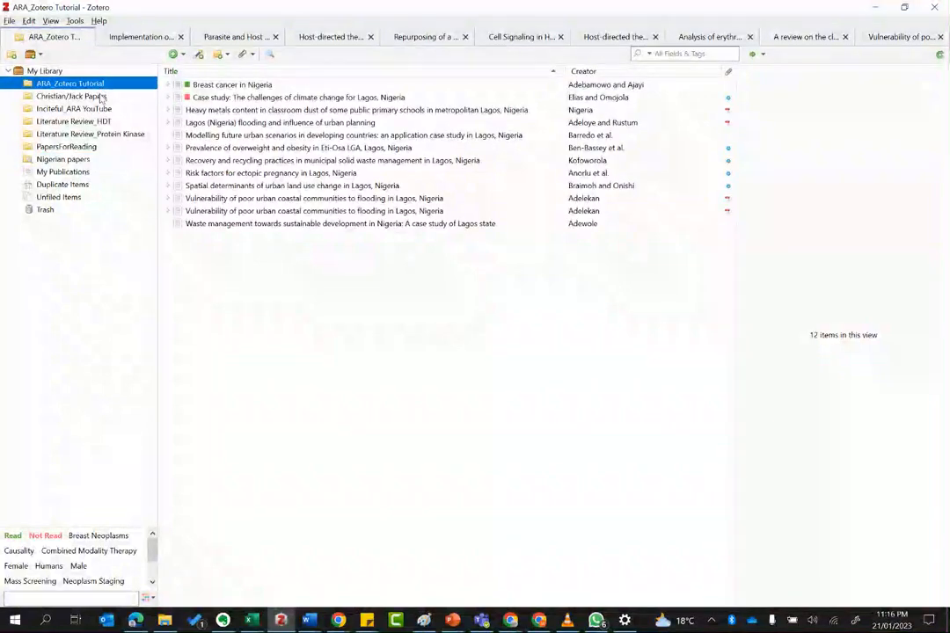
click(84, 95)
click(91, 109)
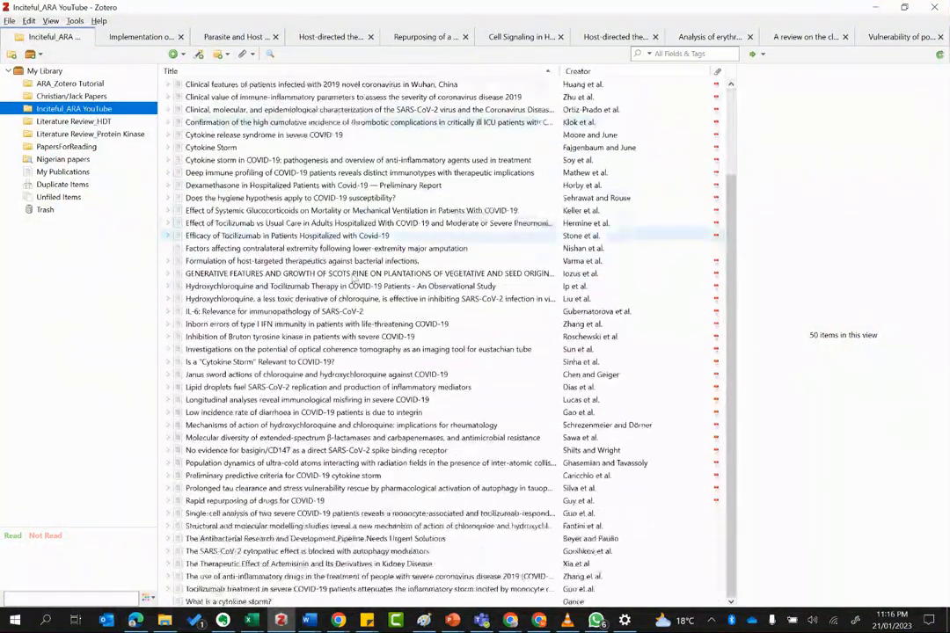
click(95, 120)
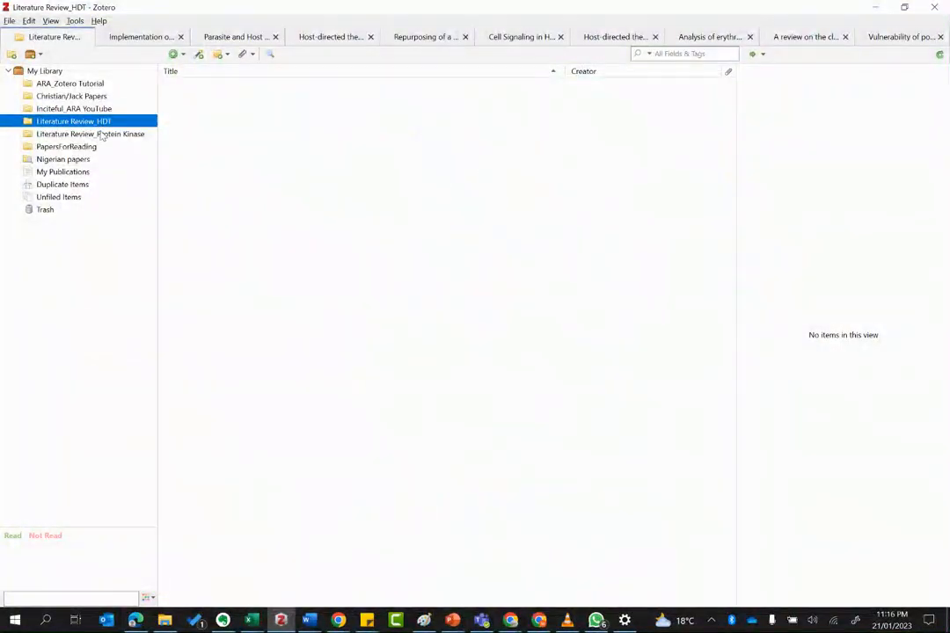
click(90, 132)
click(84, 121)
click(83, 95)
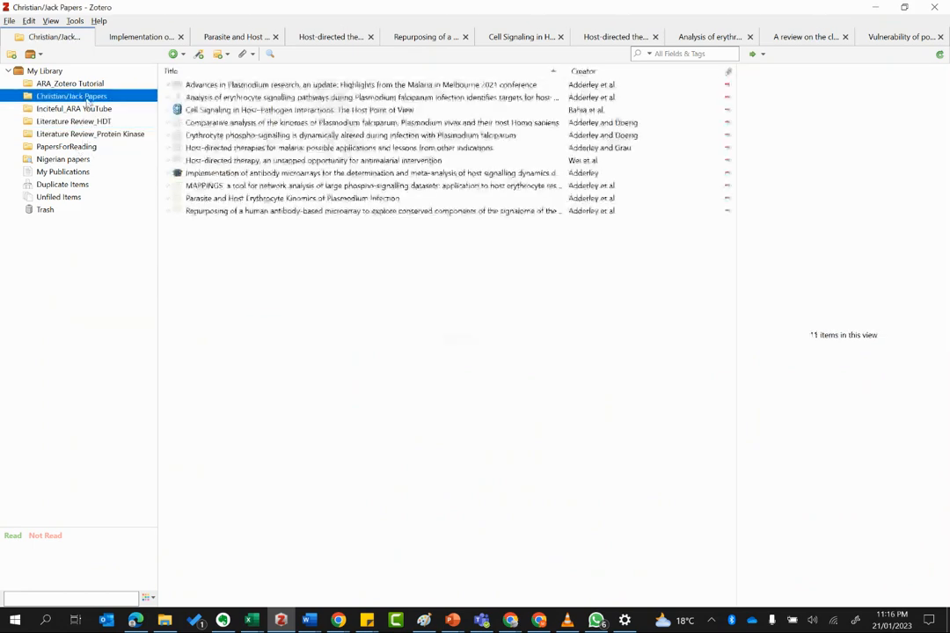
Compare the ARA_Zotero Tutorial collection with the Nigerian papers saved search and check which actions its flooding and urban planning article offers
click(89, 85)
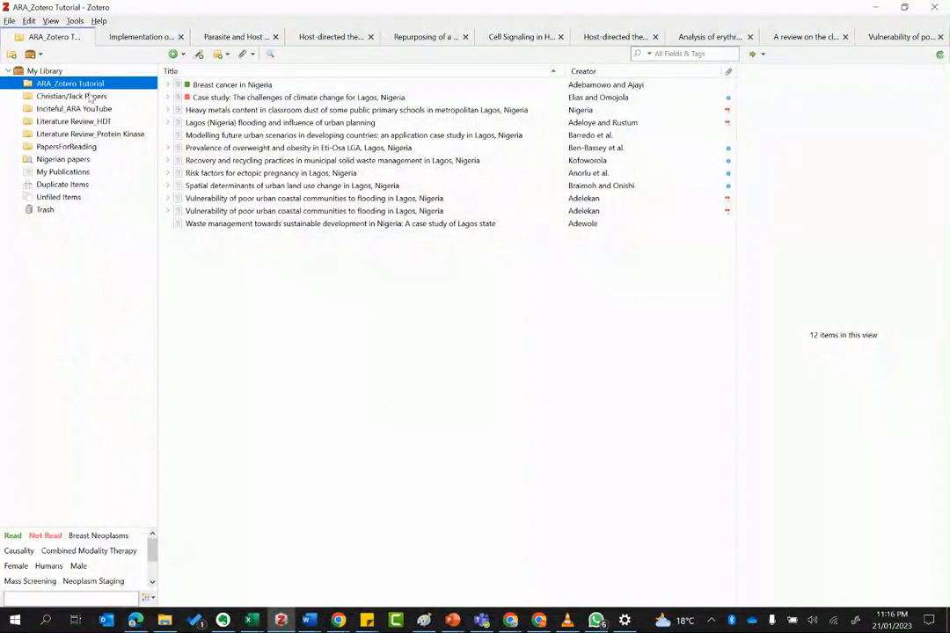
click(64, 160)
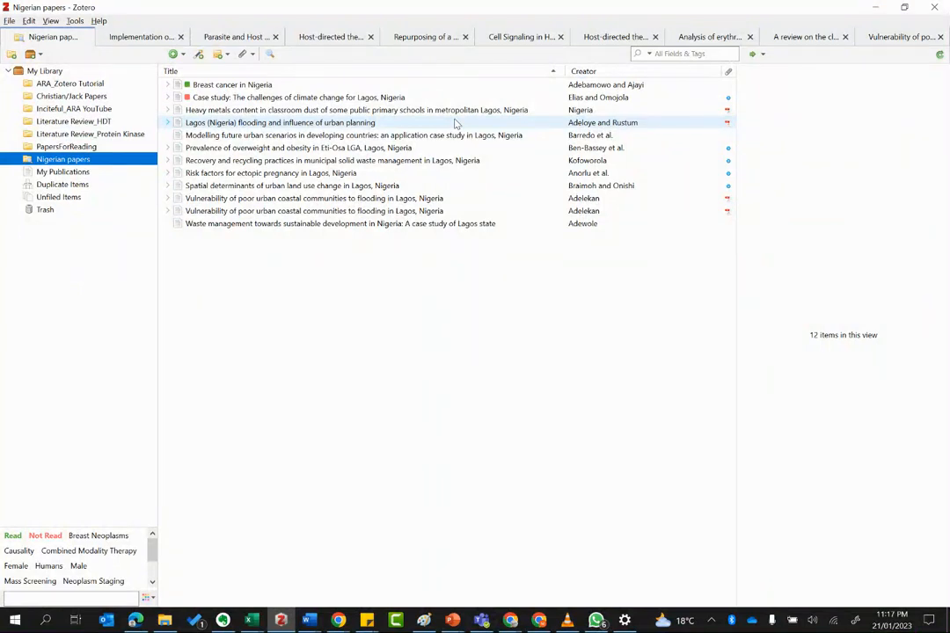
right_click(455, 123)
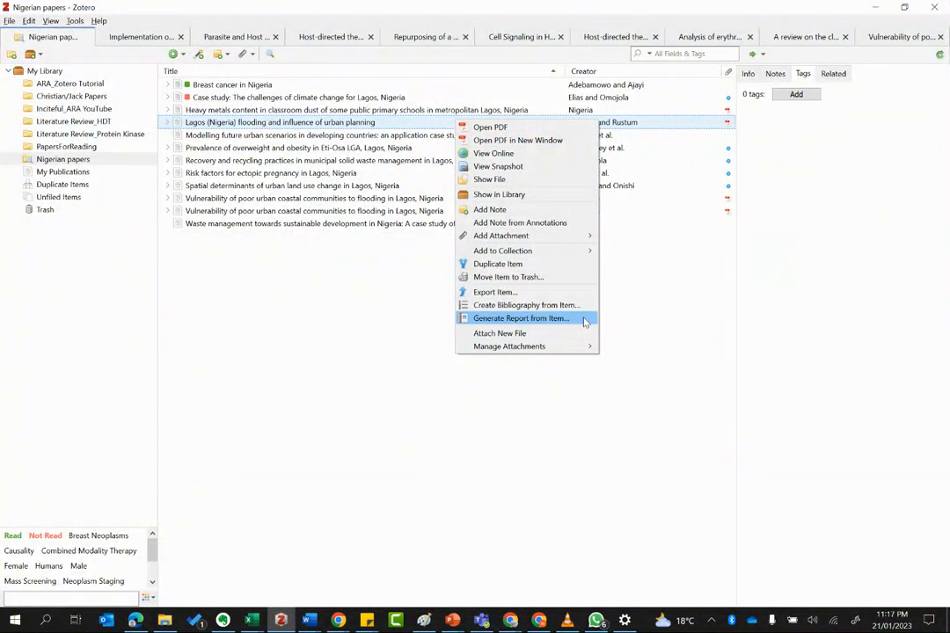
click(339, 413)
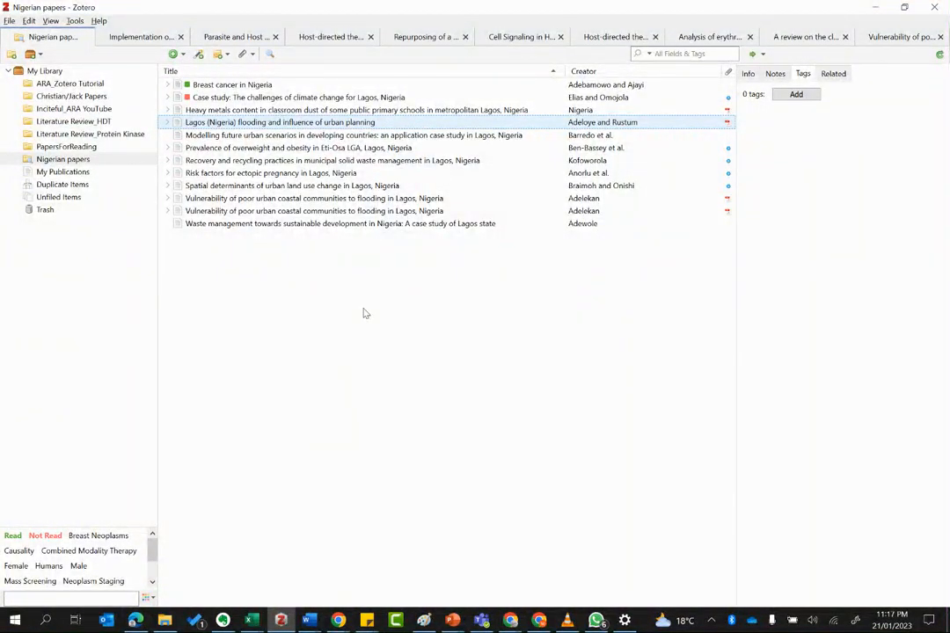
click(76, 161)
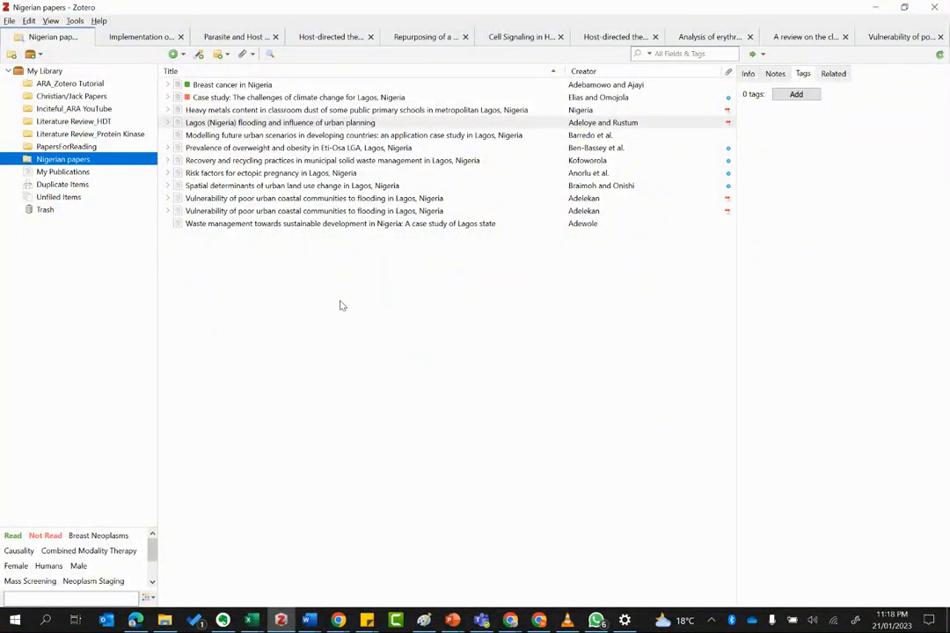
Generate a report from all Nigerian papers items except "Waste management towards sustainable development in Nigeria: A case study of Lagos state"
click(379, 124)
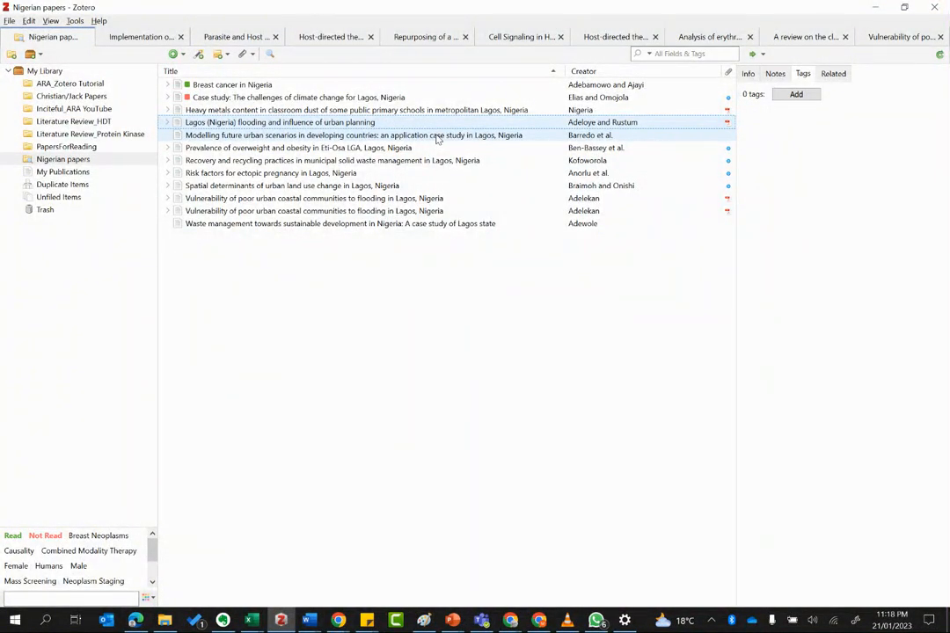
click(403, 199)
shift+click(369, 211)
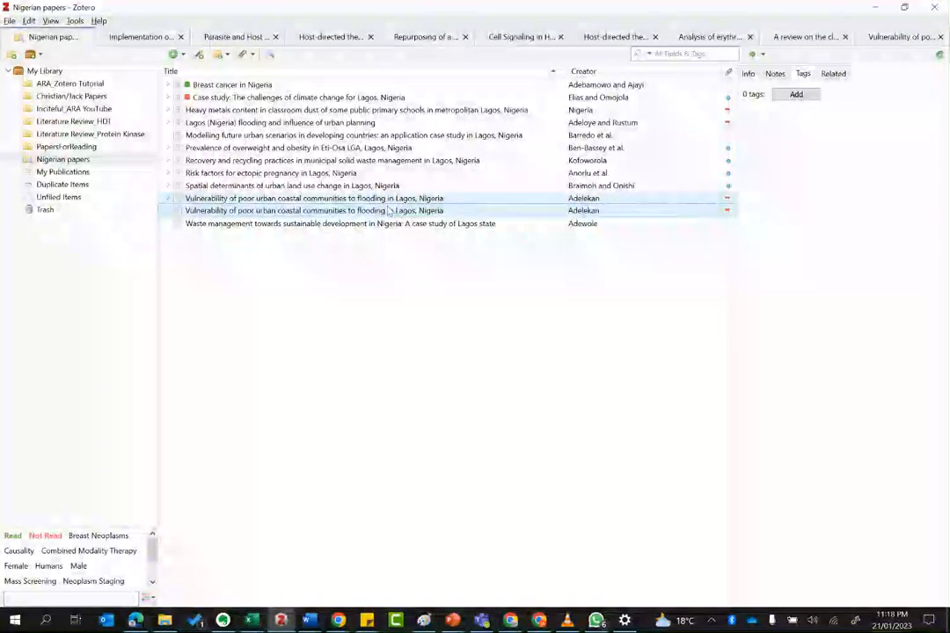
click(405, 223)
key(shift+Up)
key(shift+Up)
key(shift+Up)
key(shift+Up)
key(shift+Up)
key(shift+Up)
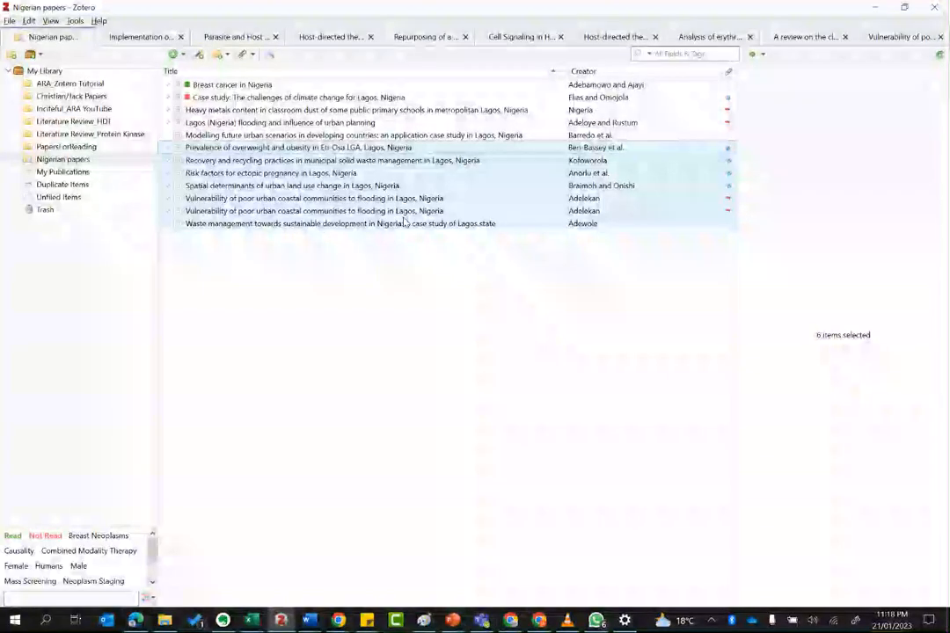
key(shift+Up)
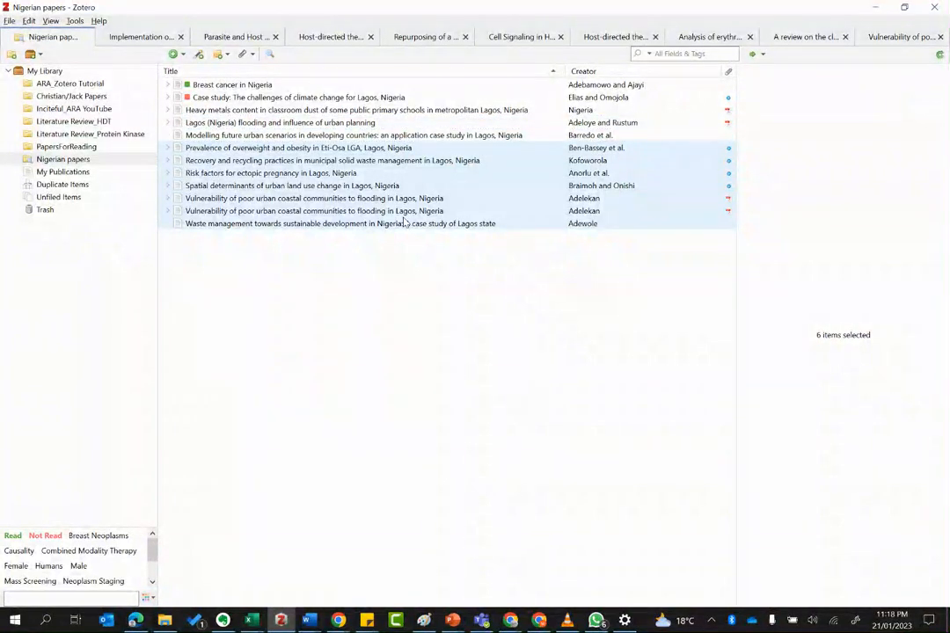
key(shift+Up)
key(shift+Up)
key(shift+Up)
key(shift+Up)
key(shift+Down)
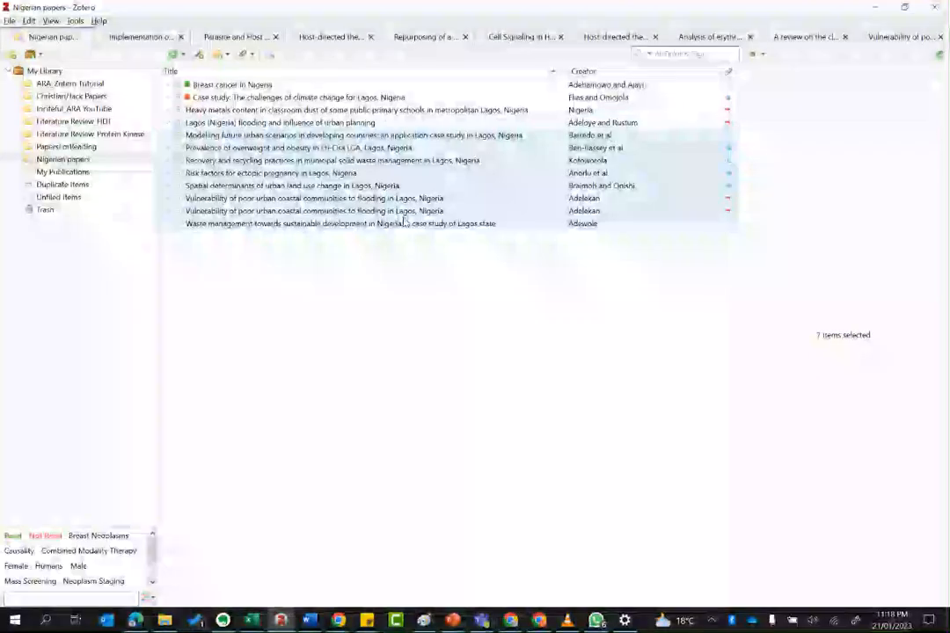
key(shift+Up)
key(shift+Down)
key(shift+Down)
key(shift+Down)
key(shift+Up)
key(shift+Up)
key(shift+Up)
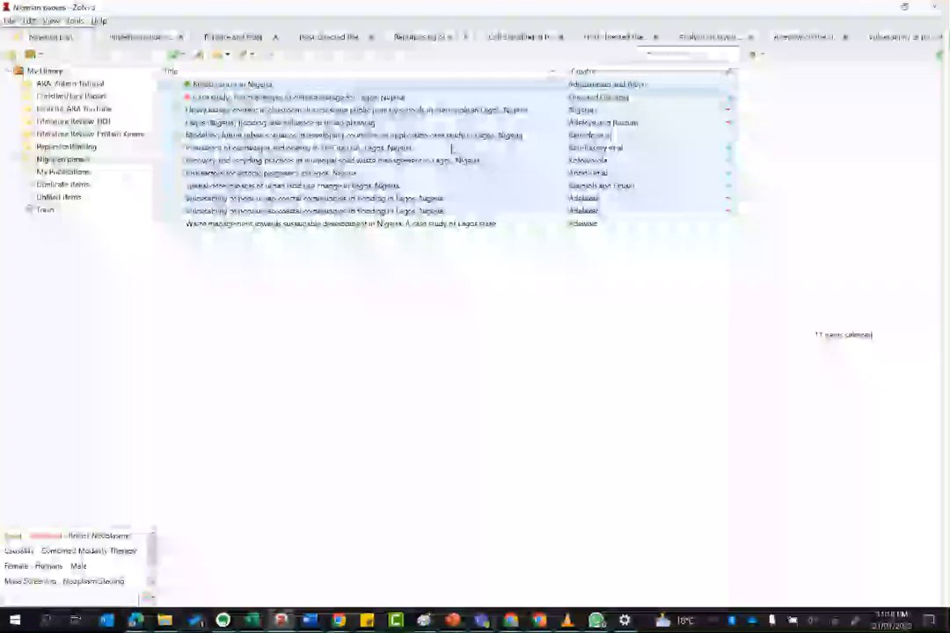
right_click(497, 106)
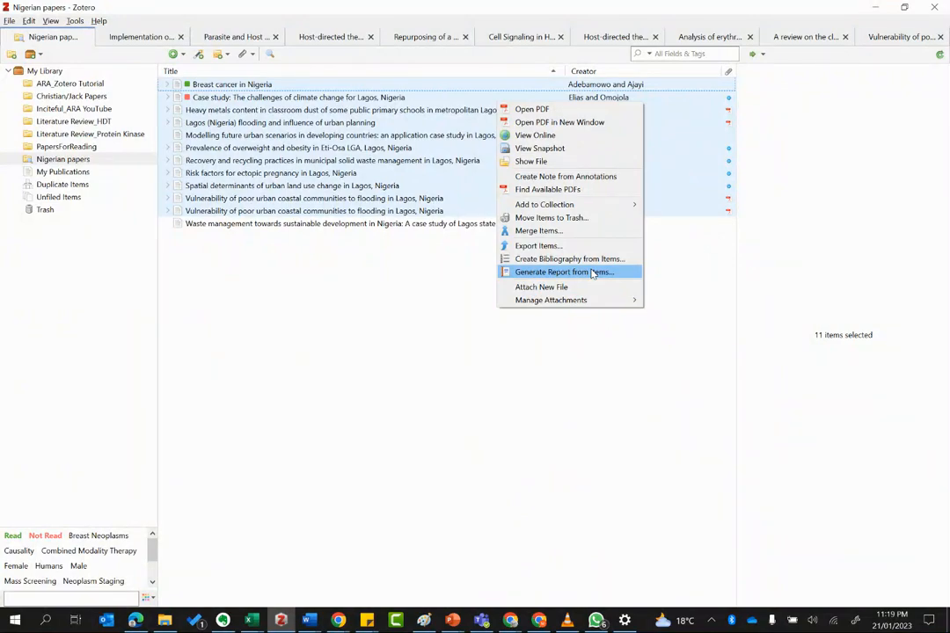
click(594, 274)
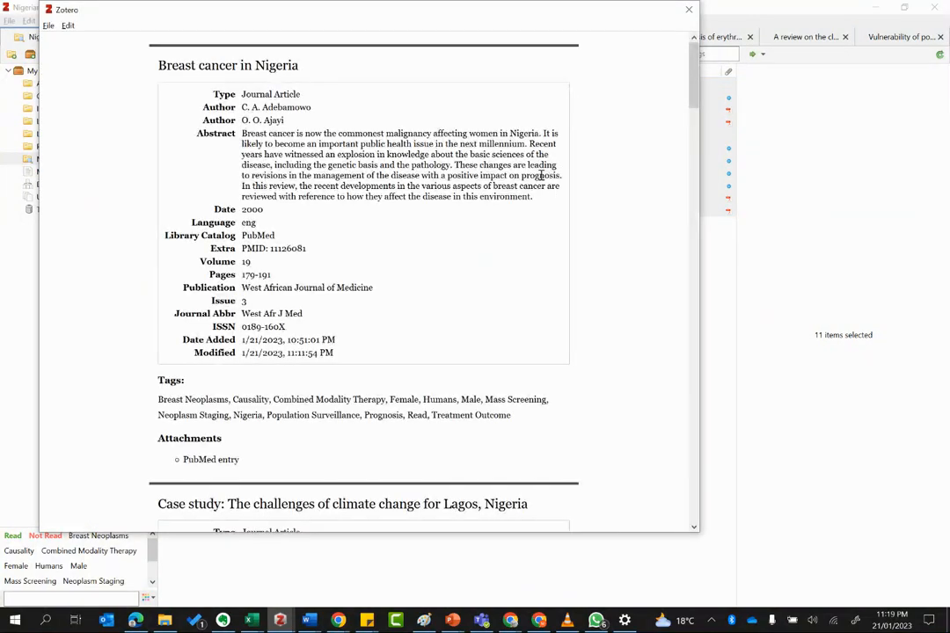
Skim the generated report to its end and examine the details, tags and attachments of the Breast cancer in Nigeria entry
scroll(522, 178, down, 5)
scroll(522, 179, down, 15)
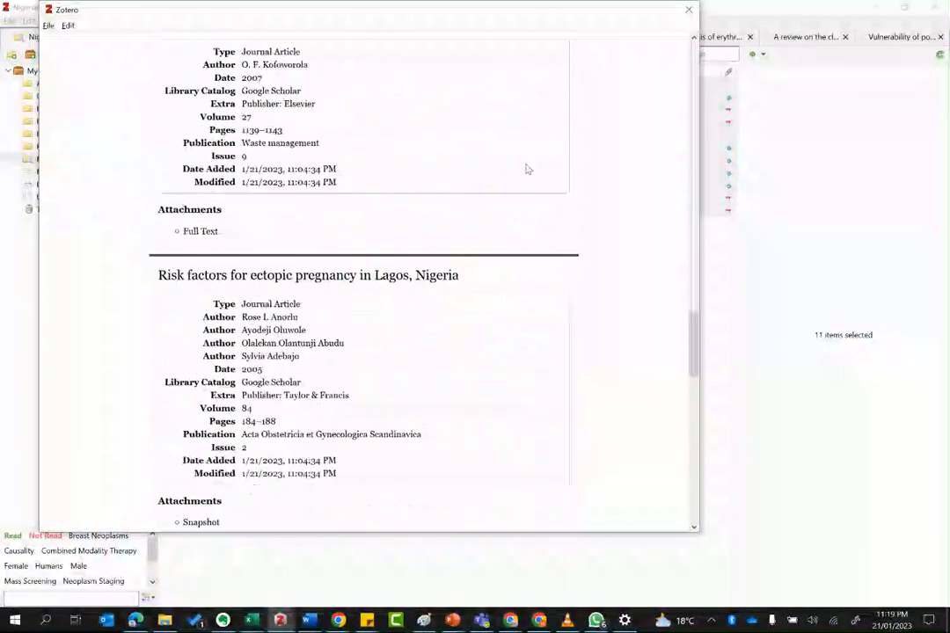
scroll(530, 168, down, 10)
scroll(530, 168, up, 12)
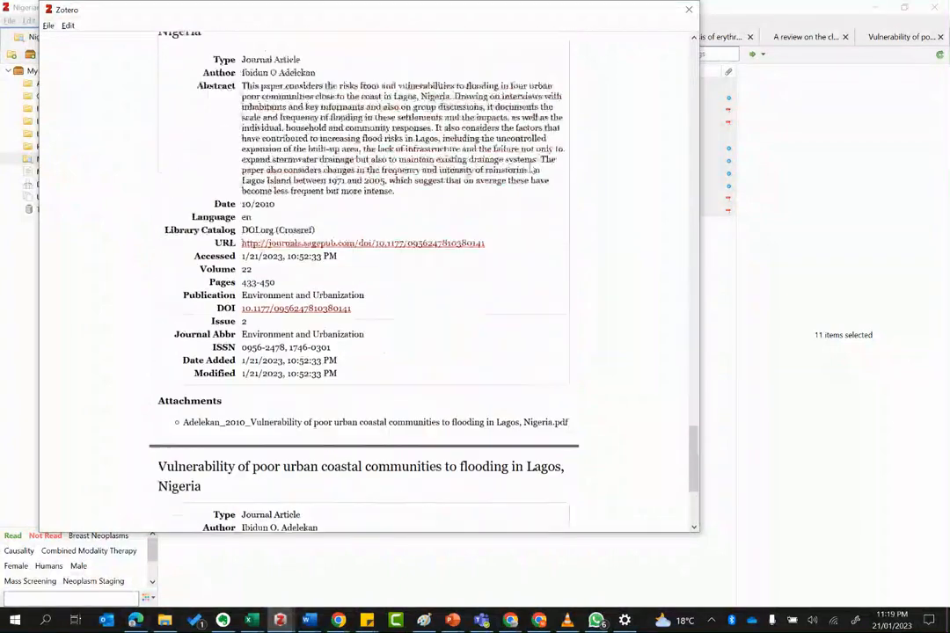
scroll(531, 168, up, 15)
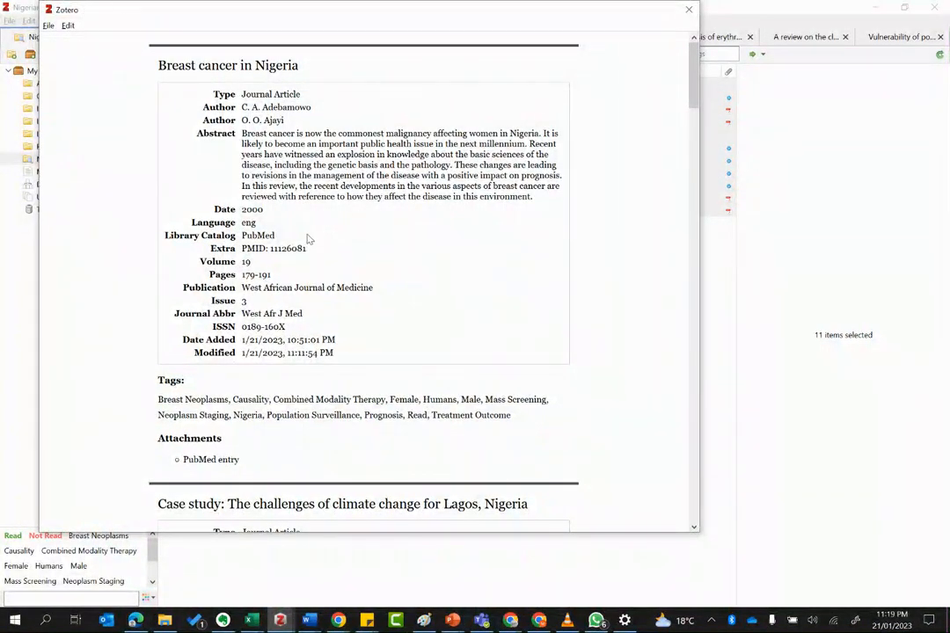
scroll(308, 237, down, 3)
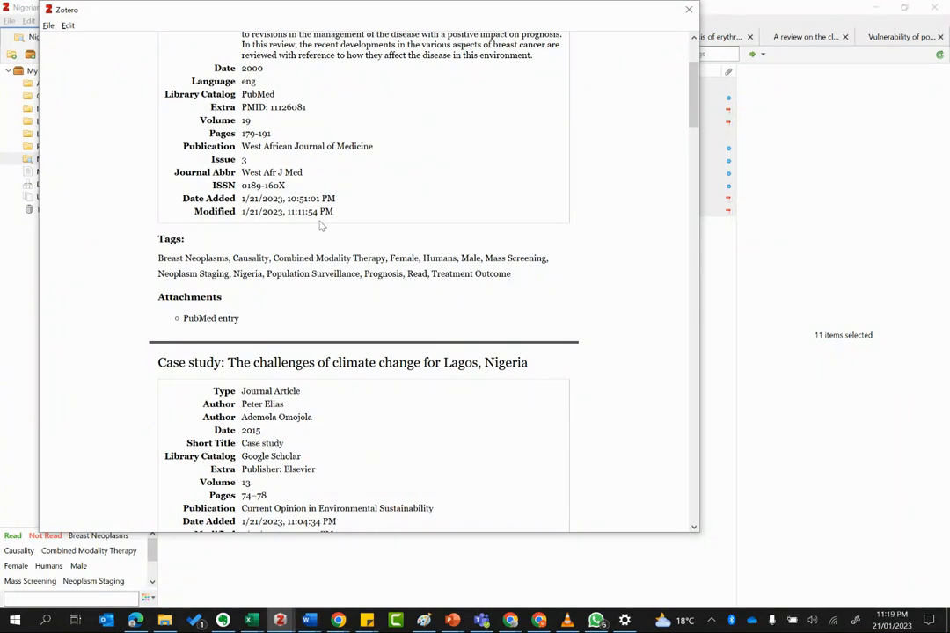
scroll(409, 207, up, 3)
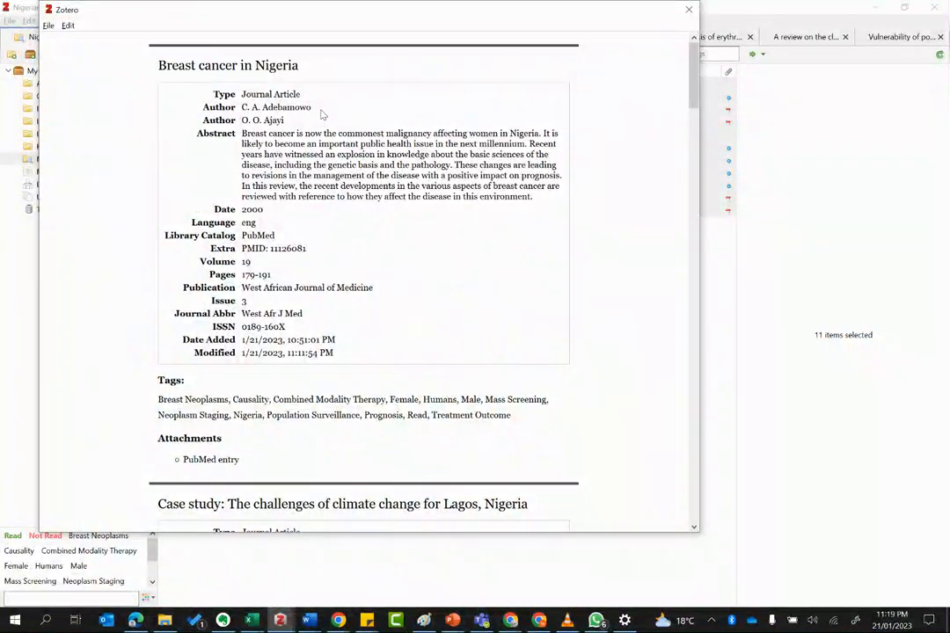
scroll(323, 114, down, 2)
click(50, 26)
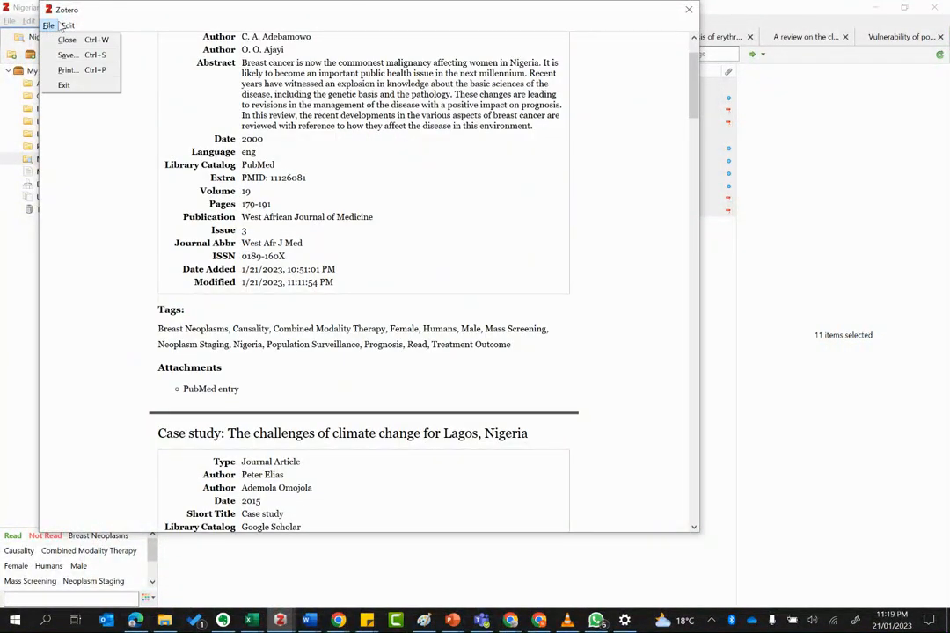
click(80, 55)
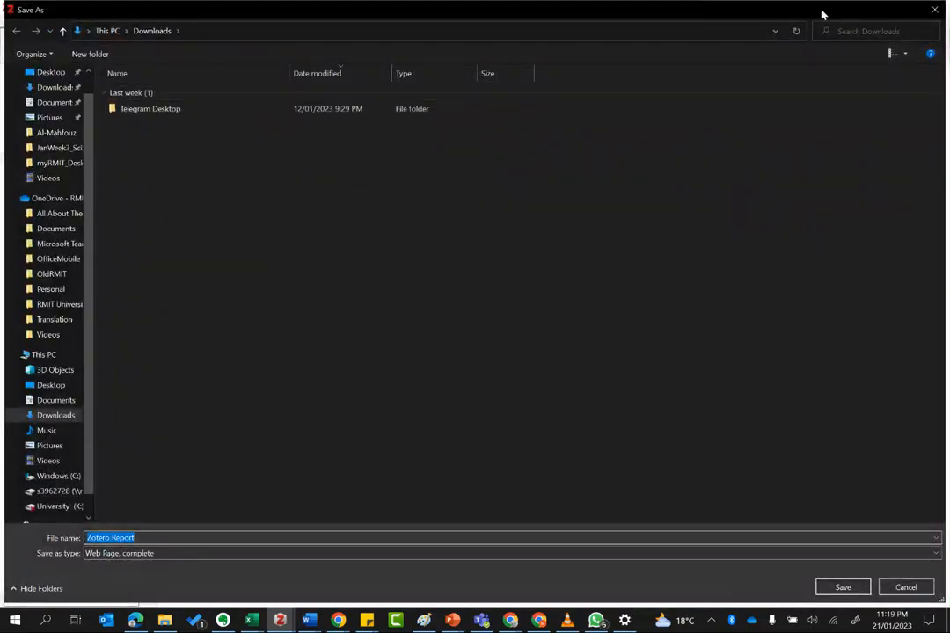
click(935, 9)
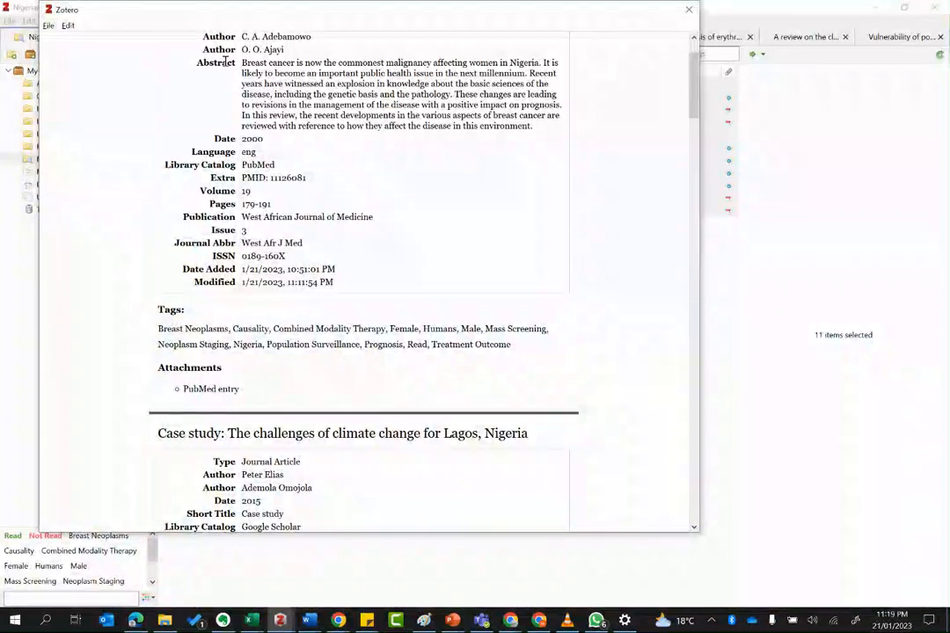
scroll(226, 61, up, 2)
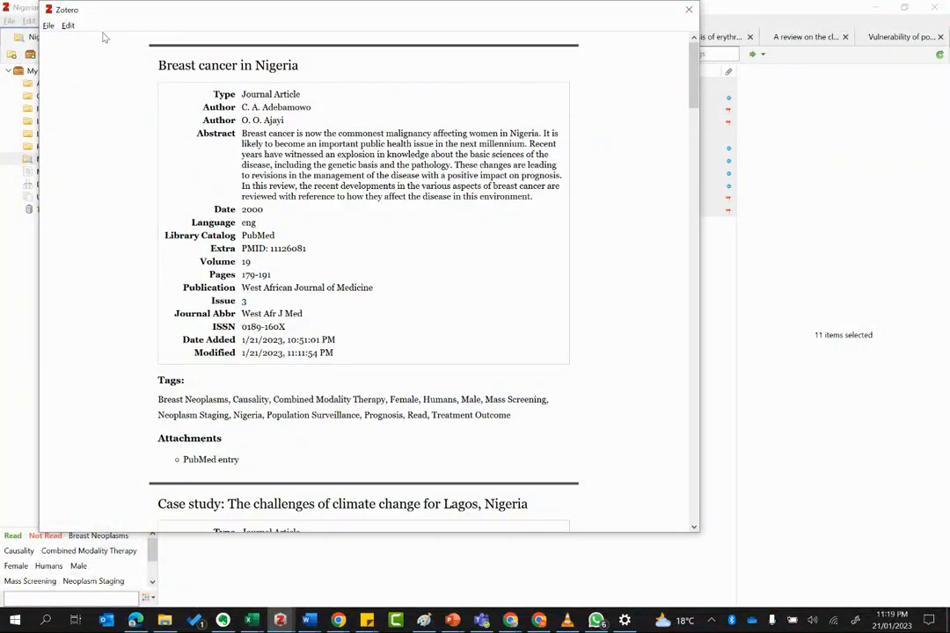
click(67, 26)
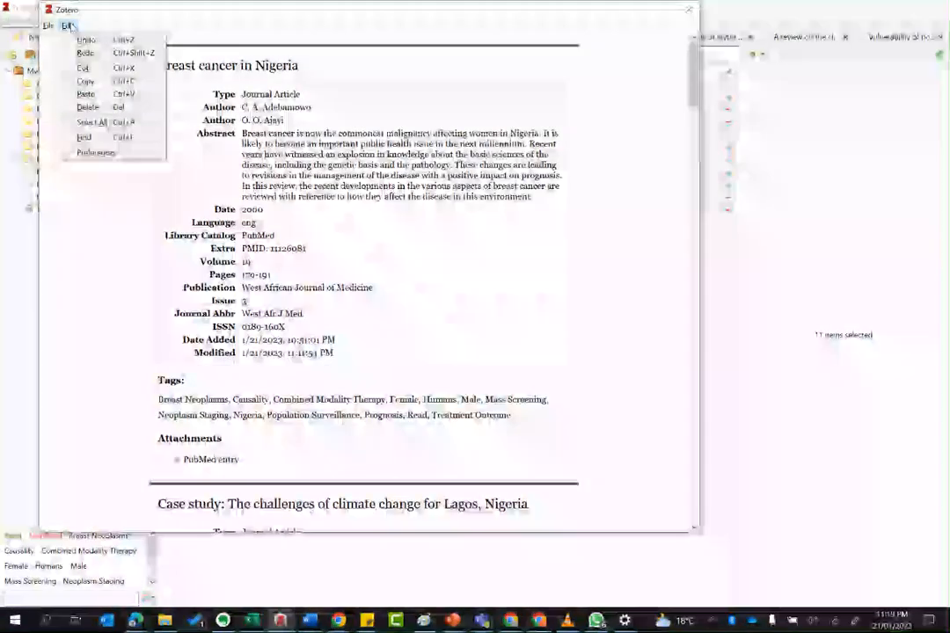
click(405, 179)
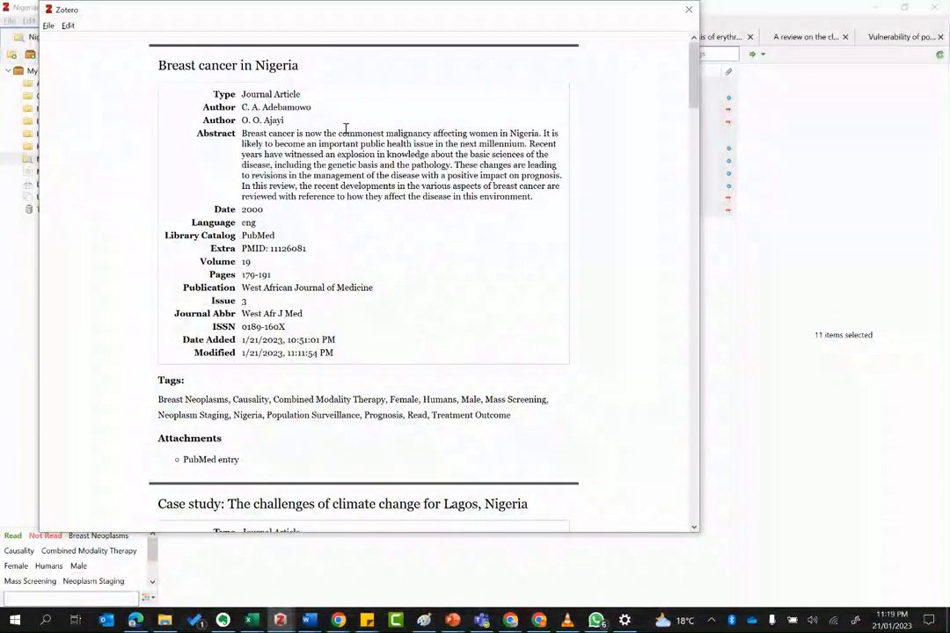
Read through the report's remaining entries, from the climate change case study to the coastal flooding papers, and close the report
scroll(348, 125, down, 2)
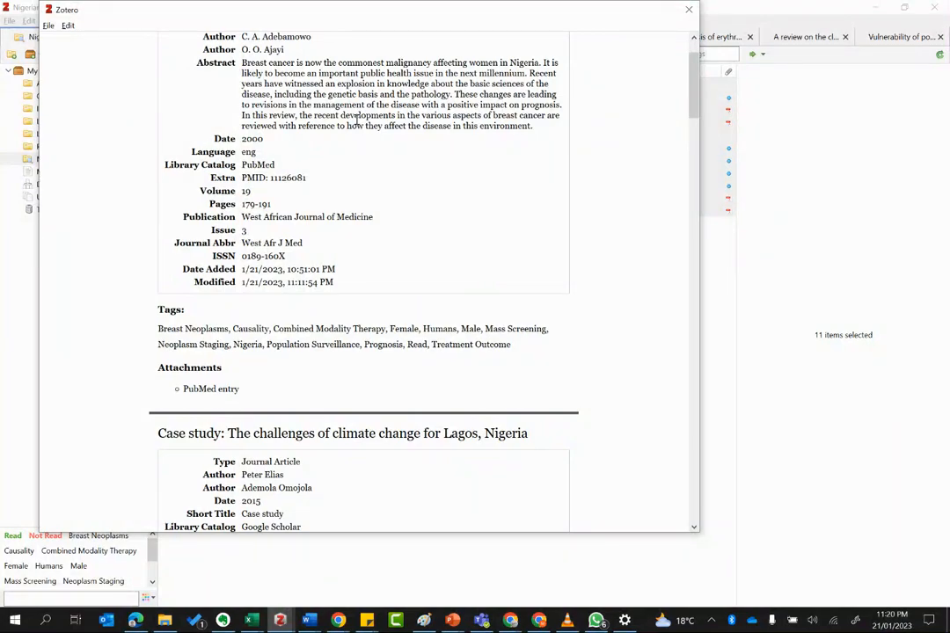
scroll(368, 149, down, 7)
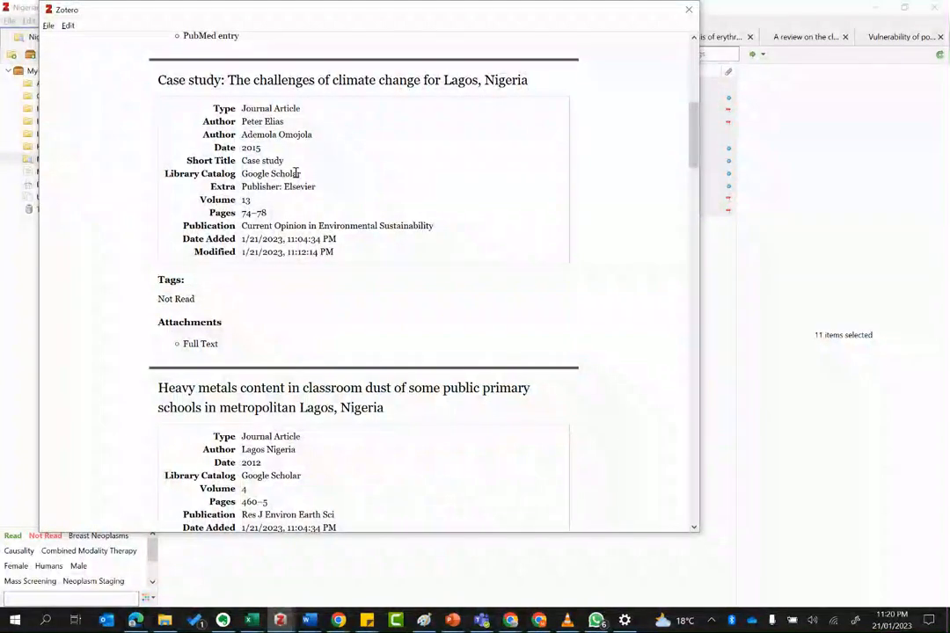
scroll(309, 157, up, 3)
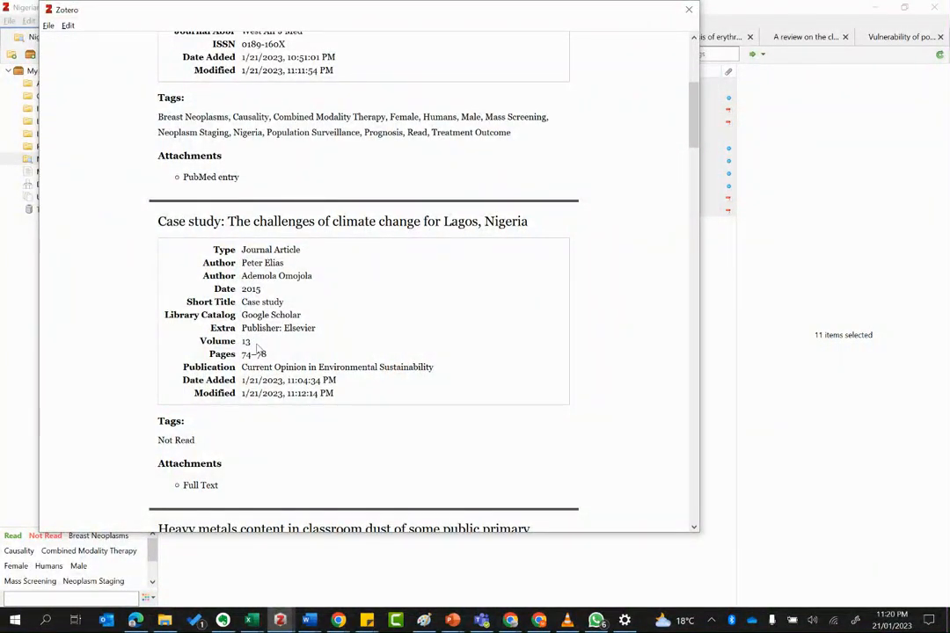
scroll(388, 307, down, 6)
scroll(398, 318, down, 18)
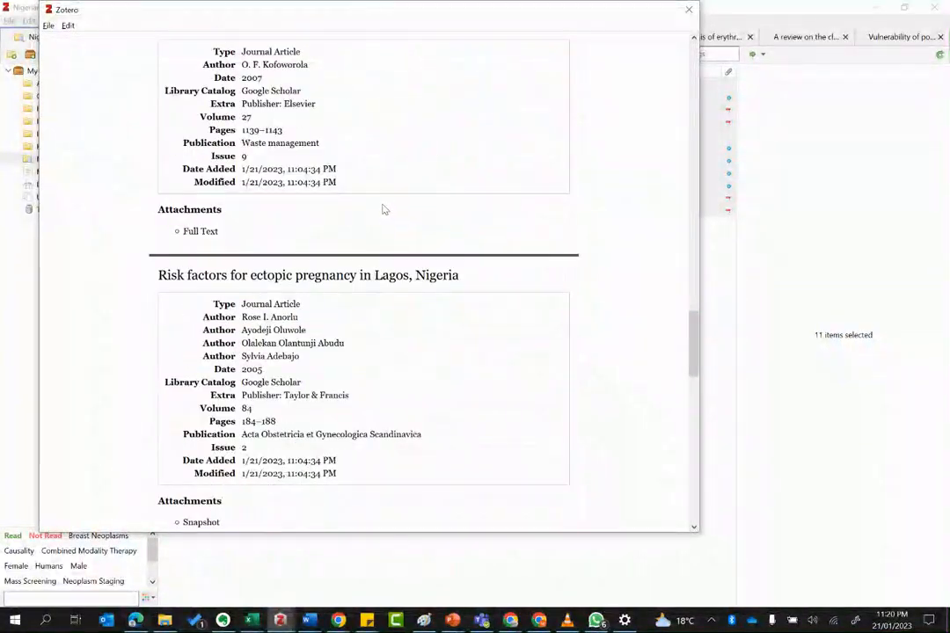
scroll(383, 209, down, 15)
scroll(314, 227, up, 1)
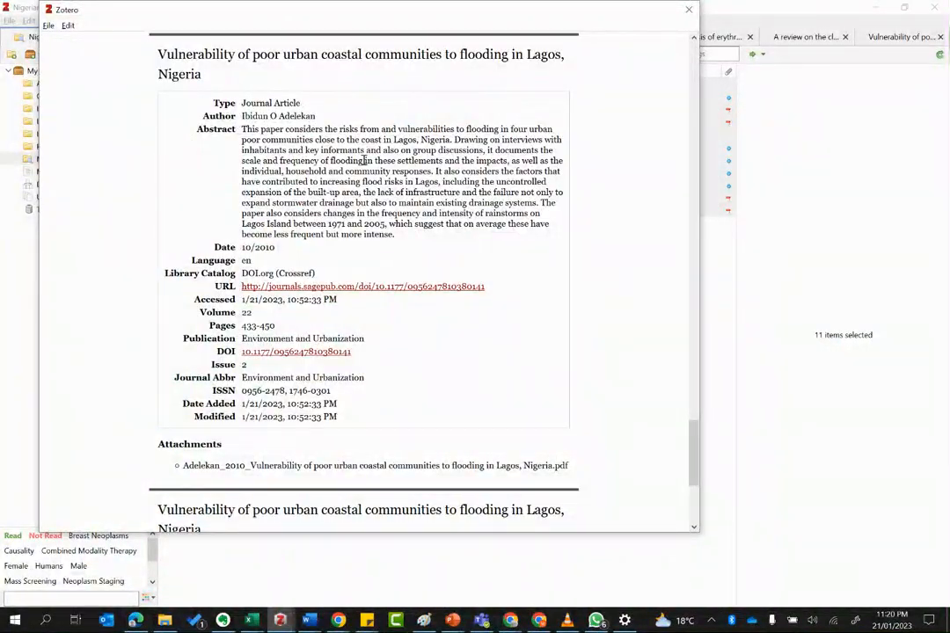
scroll(363, 160, up, 1)
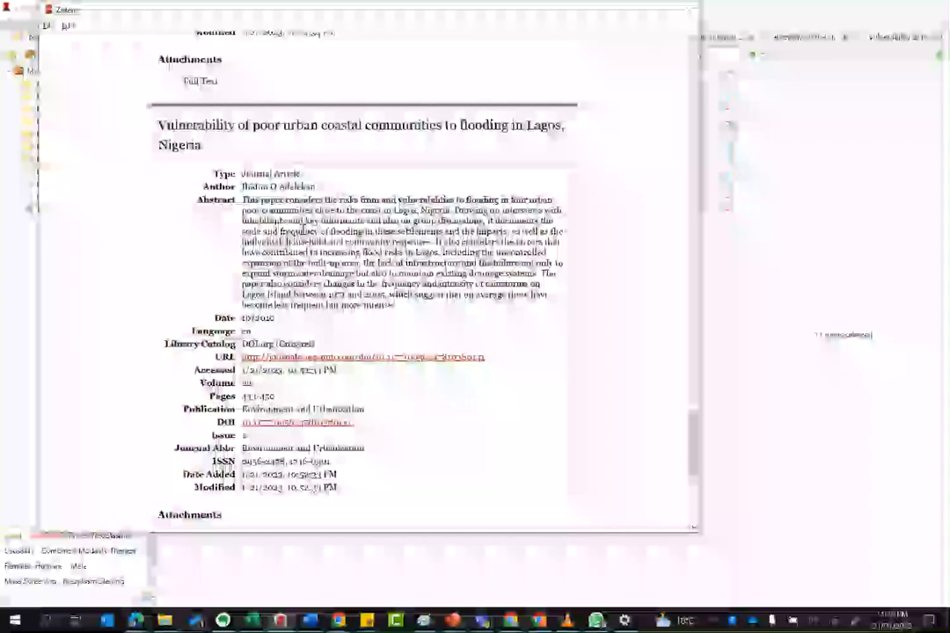
scroll(352, 228, down, 5)
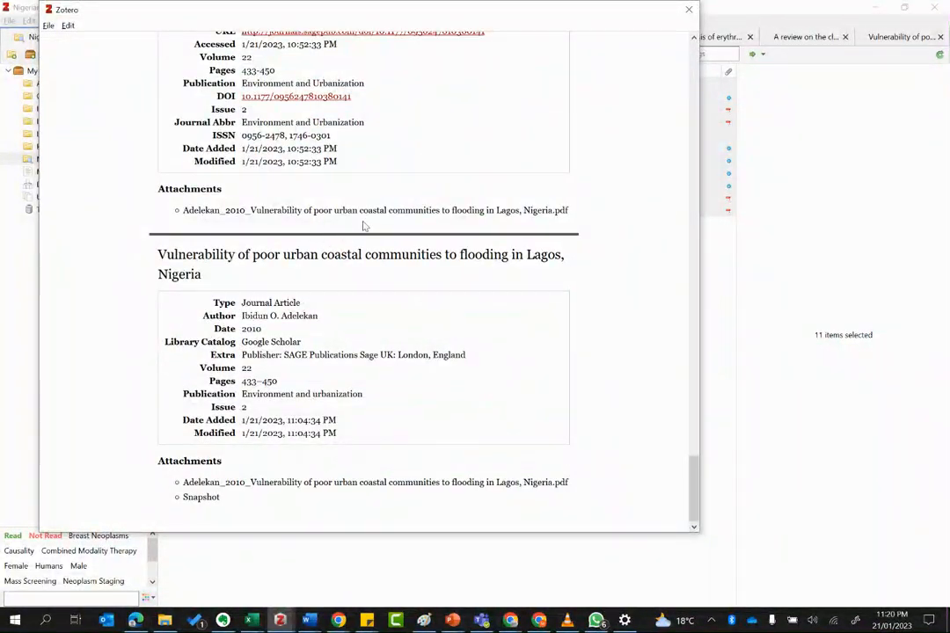
scroll(359, 228, up, 10)
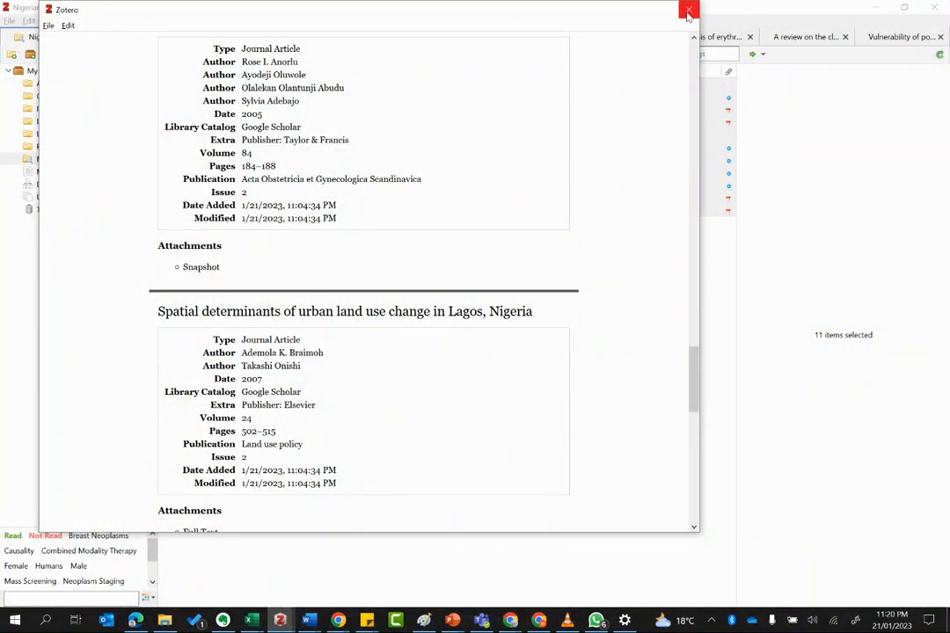
click(689, 12)
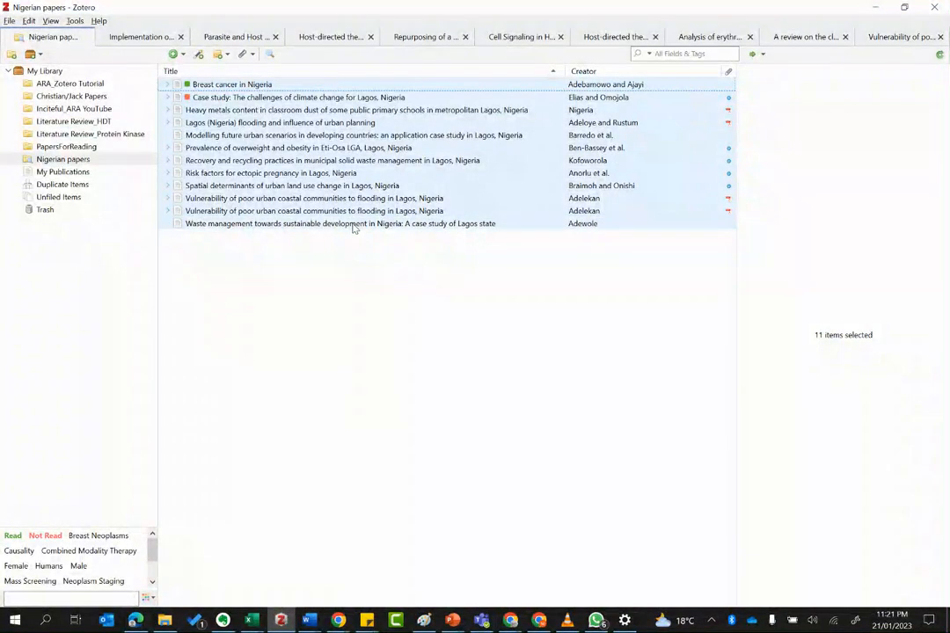
Check which actions the first coastal flooding paper offers and compare its tags with those of the breast cancer and urban land use papers
click(365, 199)
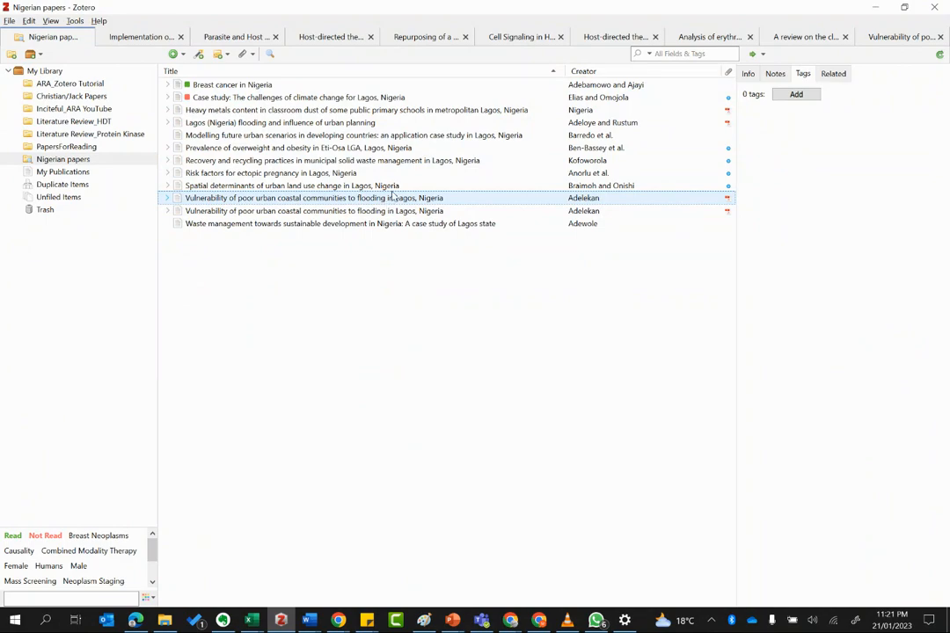
right_click(396, 198)
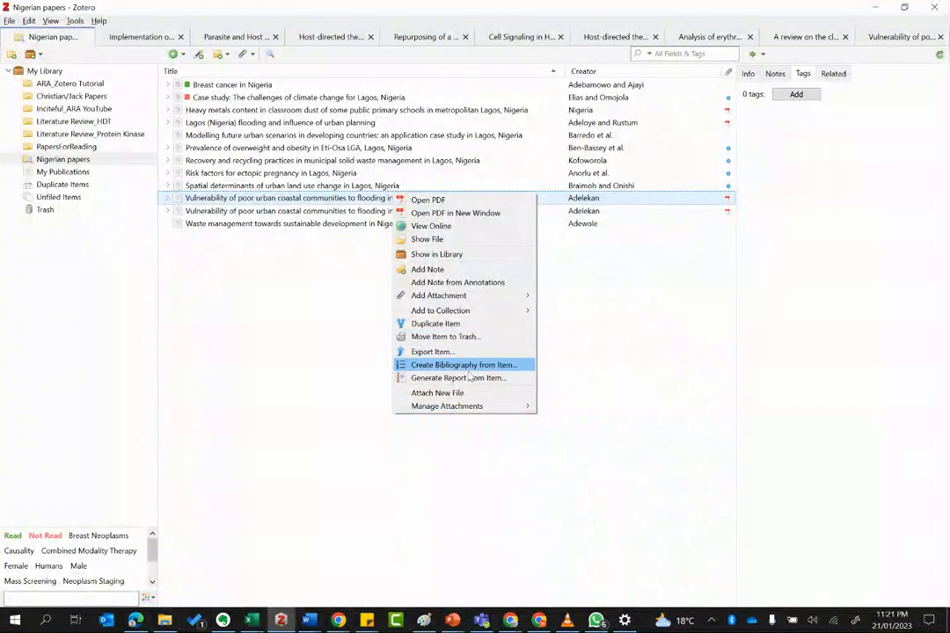
click(254, 296)
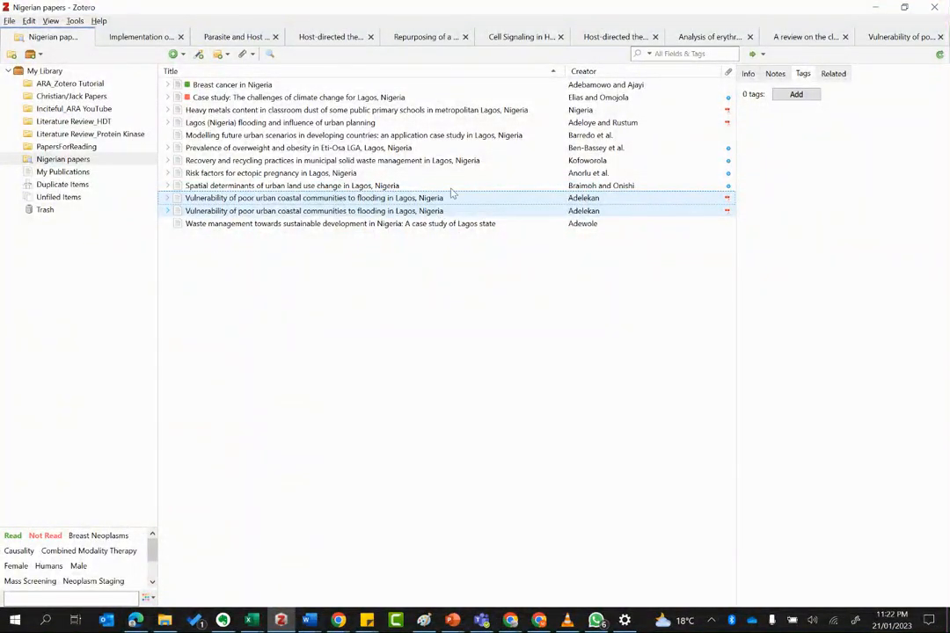
click(581, 84)
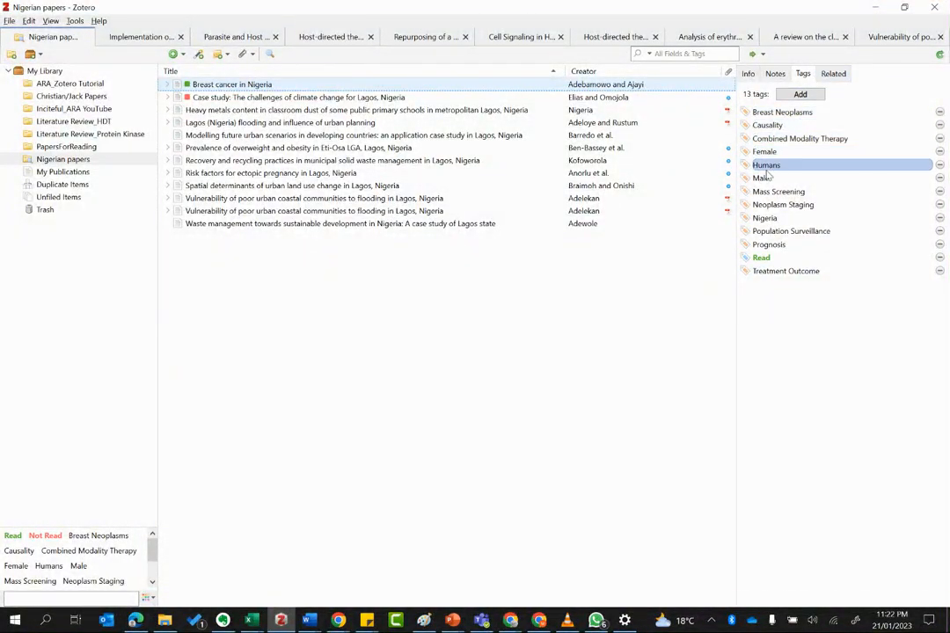
click(537, 185)
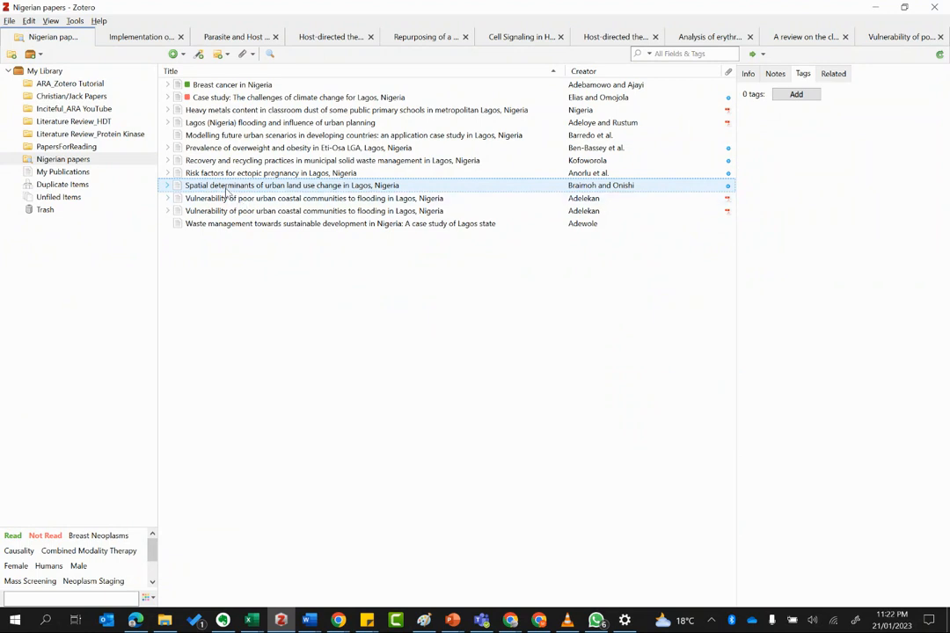
click(297, 201)
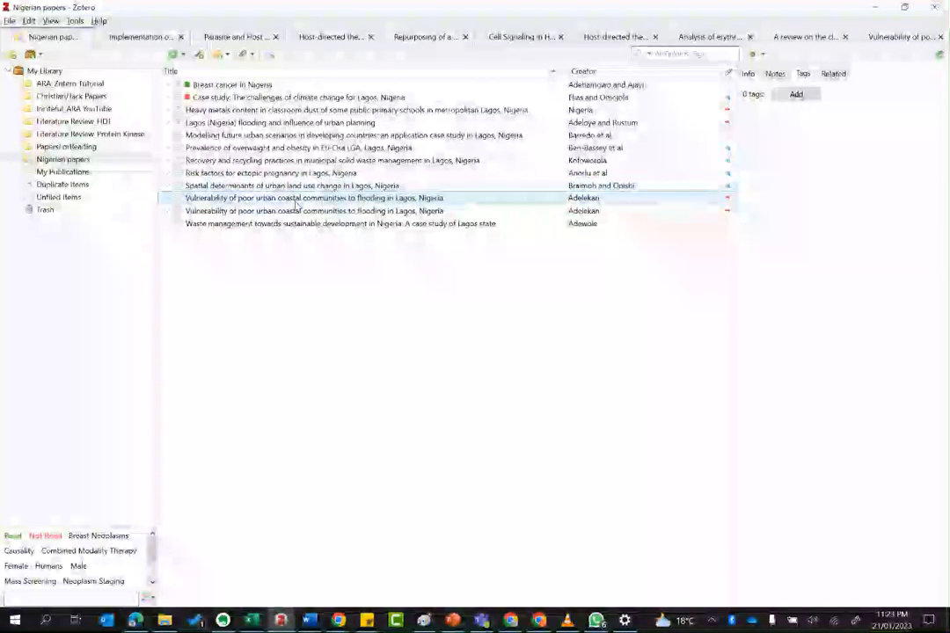
Add the first "Vulnerability of poor urban coastal communities to flooding in Lagos, Nigeria" paper as a related item of "Spatial determinants of urban land use change in Lagos, Nigeria"
click(358, 188)
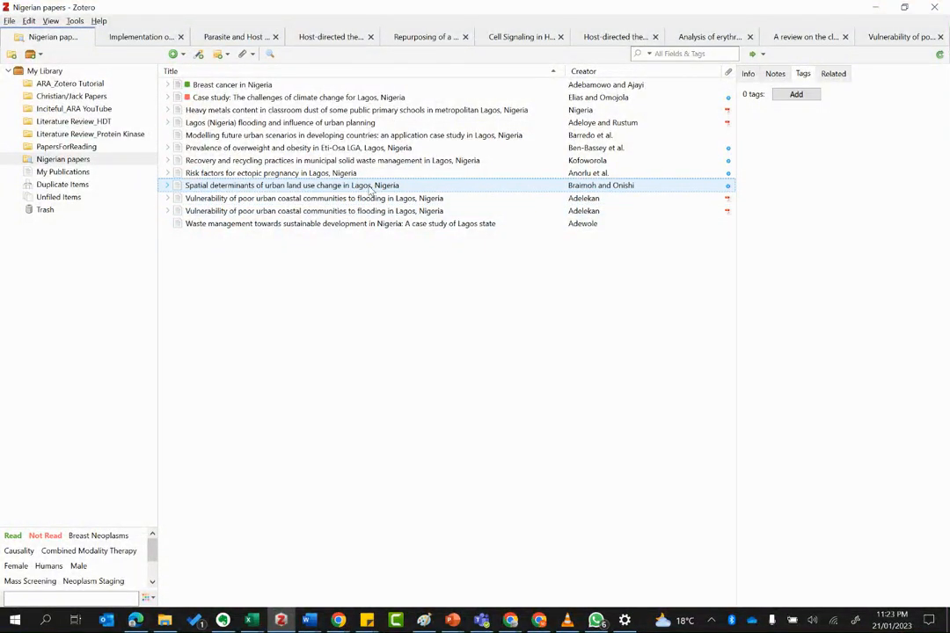
click(834, 74)
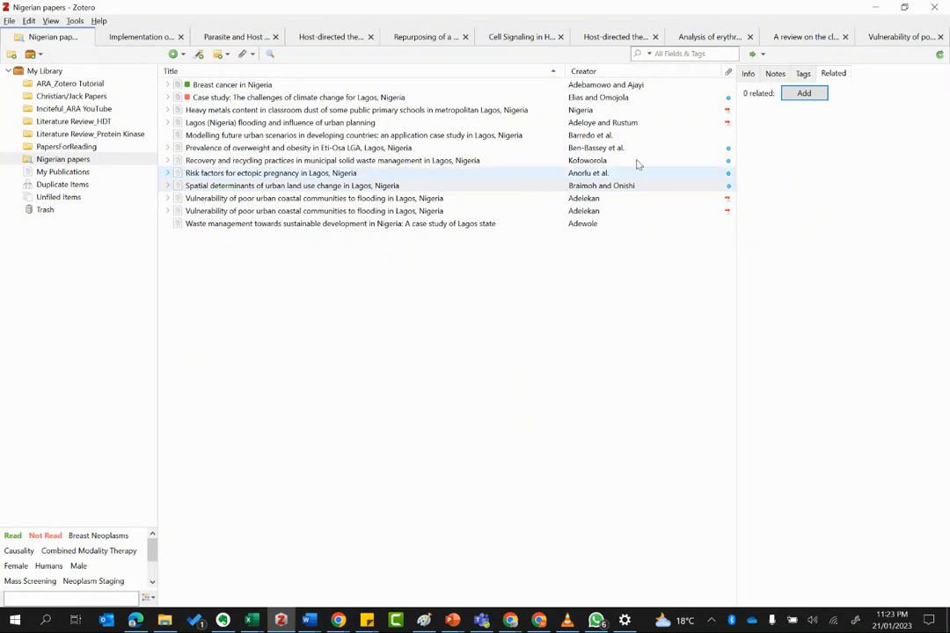
click(804, 93)
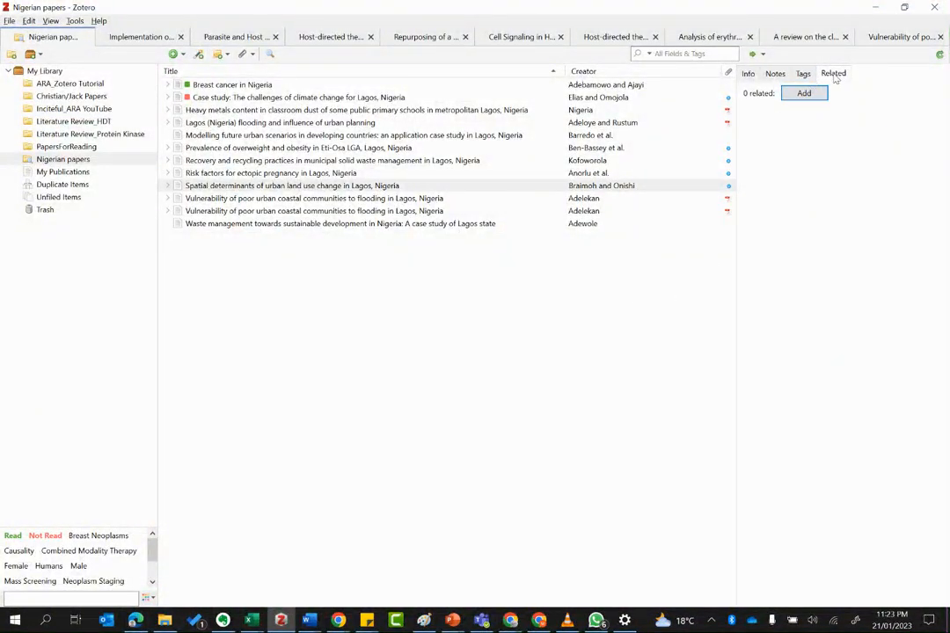
click(806, 93)
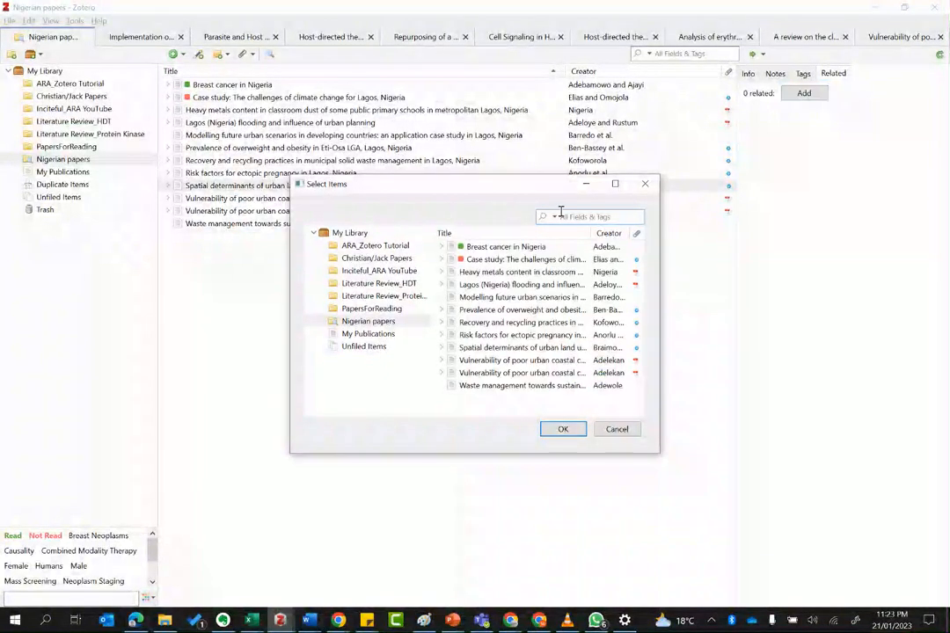
drag(458, 176, 433, 169)
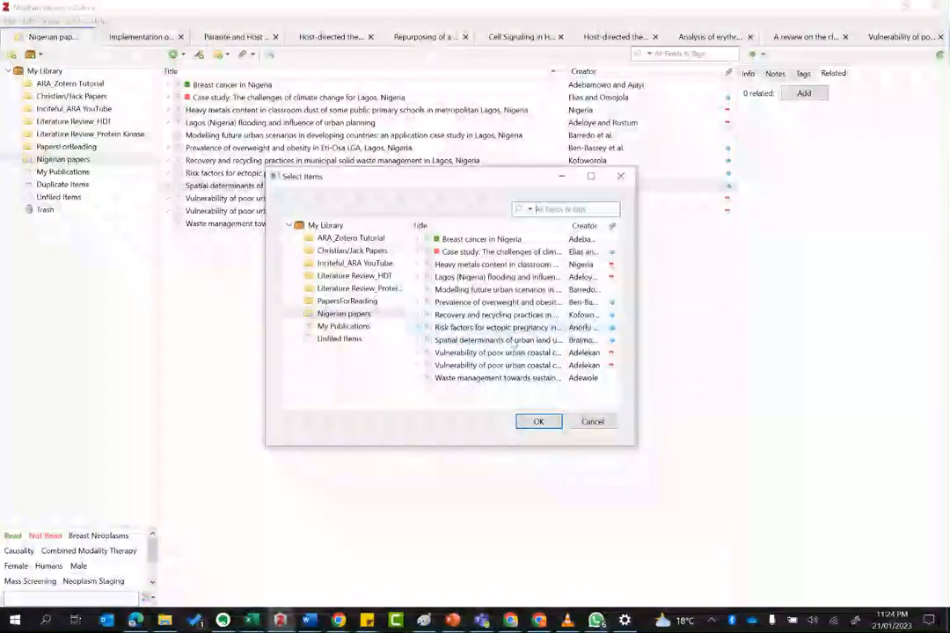
click(517, 355)
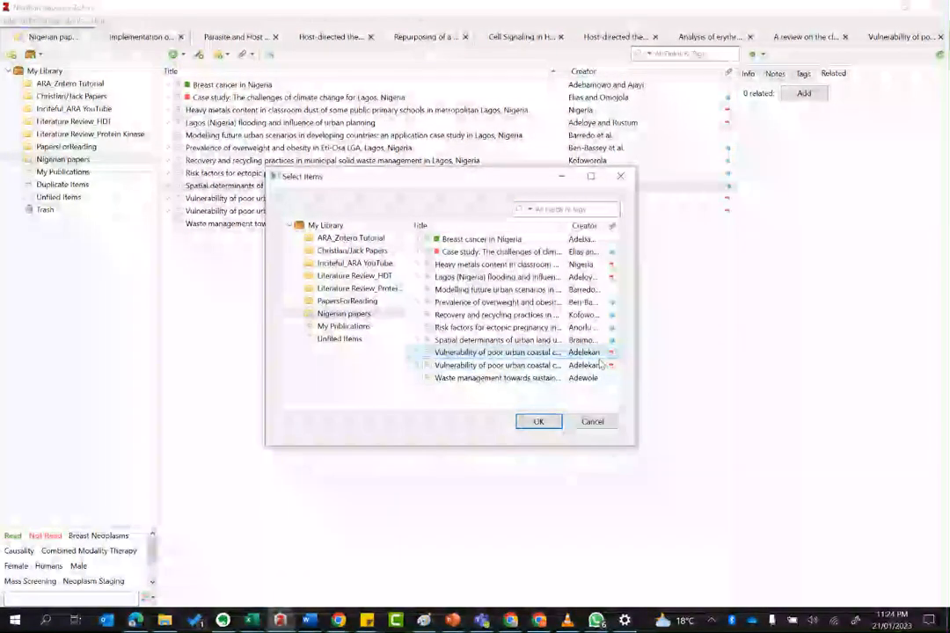
click(540, 423)
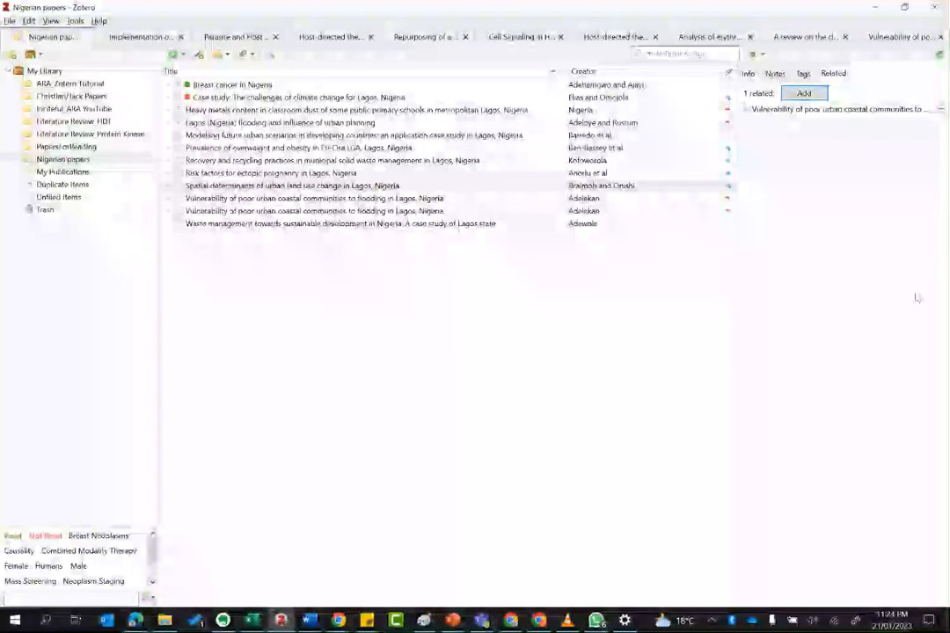
click(528, 186)
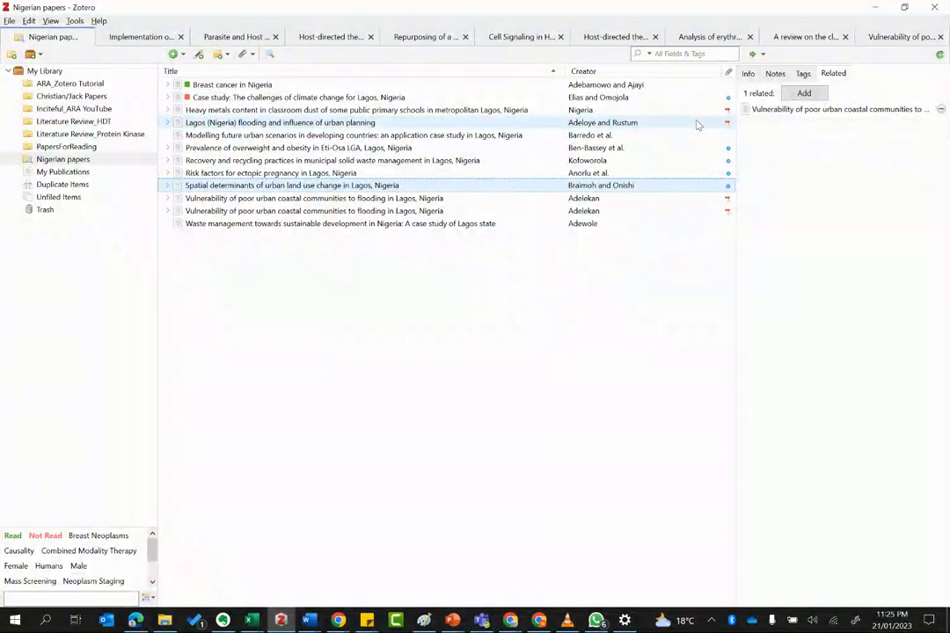
Open the PDF of "Lagos (Nigeria) flooding and influence of urban planning" and skim its first three pages, returning to the title
double_click(697, 124)
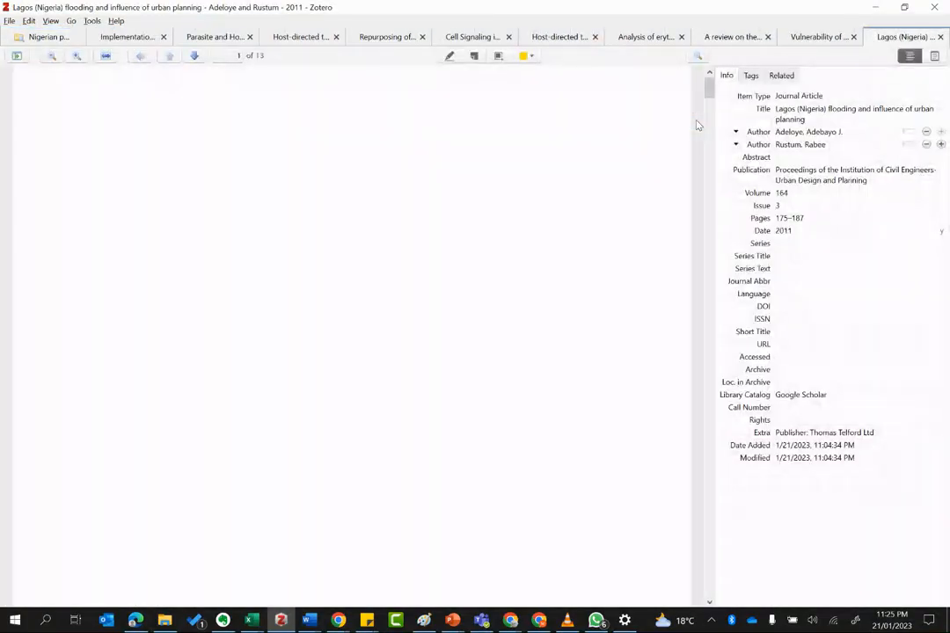
scroll(697, 124, down, 15)
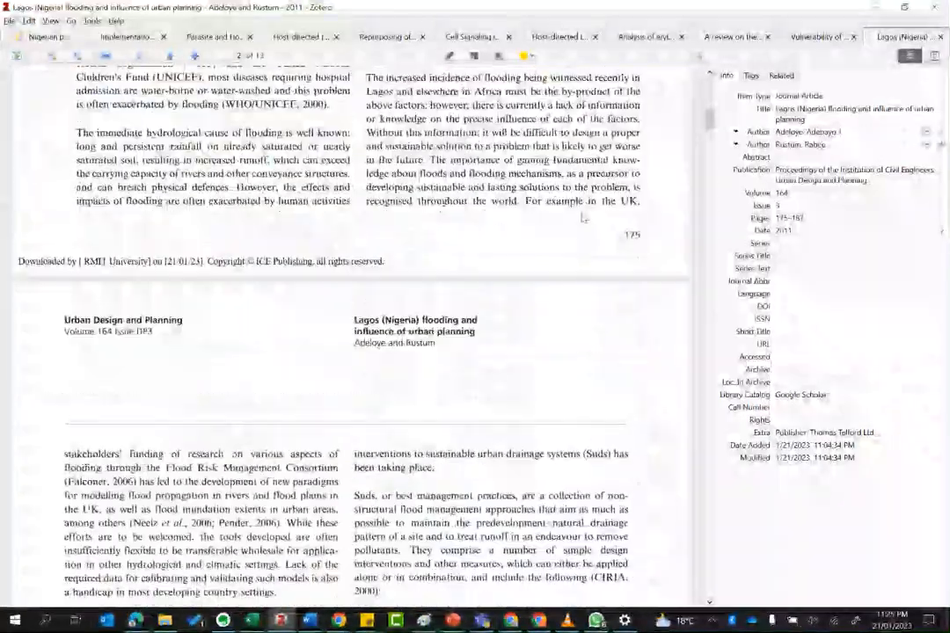
scroll(586, 211, down, 10)
scroll(585, 211, up, 15)
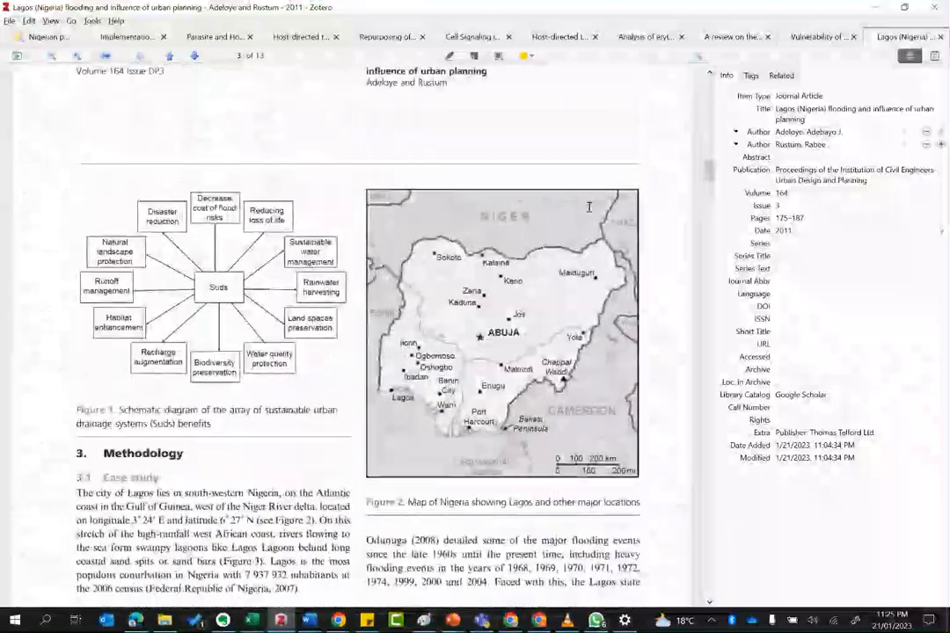
scroll(589, 211, up, 15)
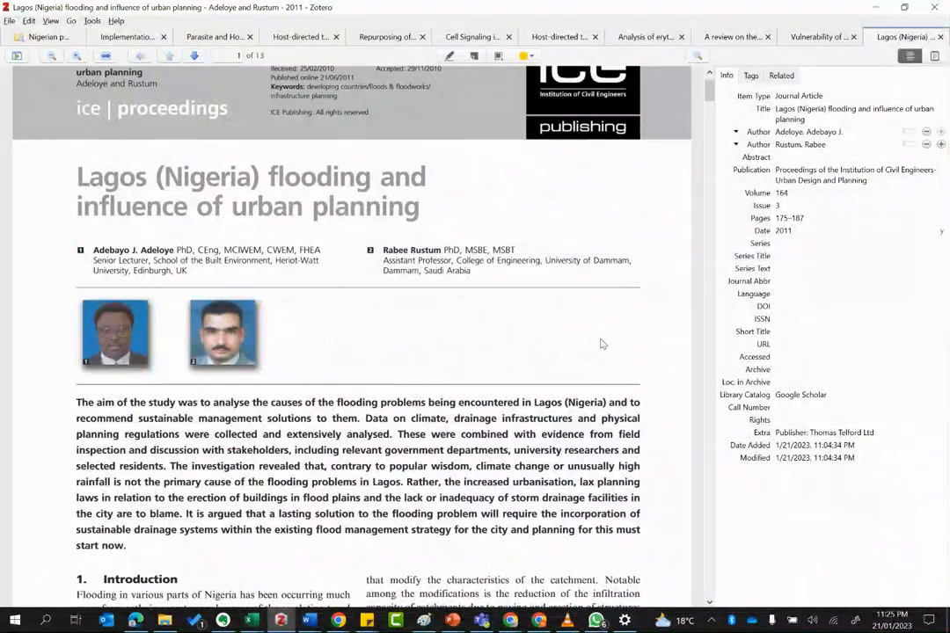
scroll(586, 319, down, 2)
scroll(588, 321, up, 2)
scroll(589, 322, up, 2)
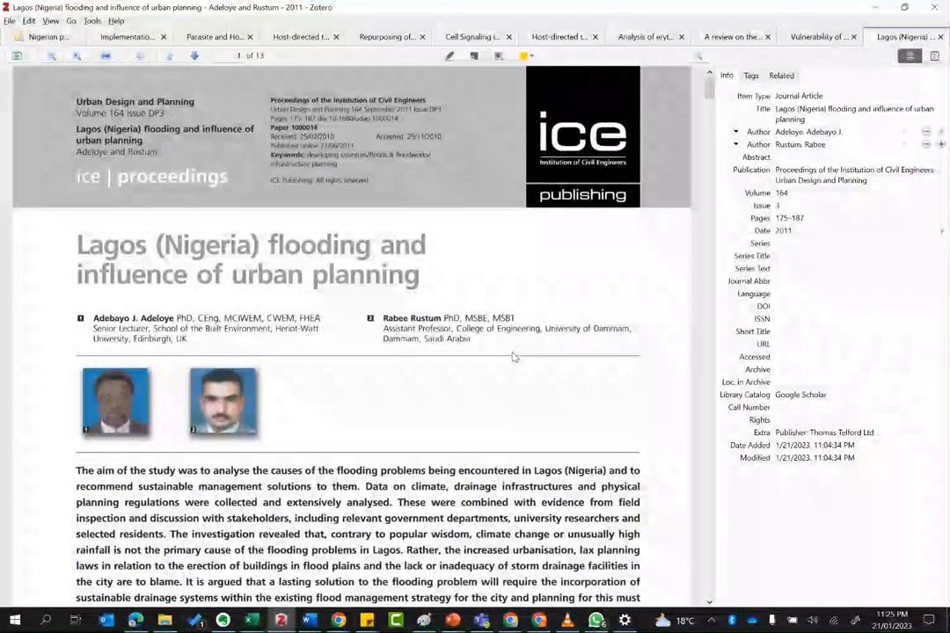
Read the article's abstract and introduction on page 1, including the in-text citations such as IPCC, 2007
scroll(456, 356, down, 3)
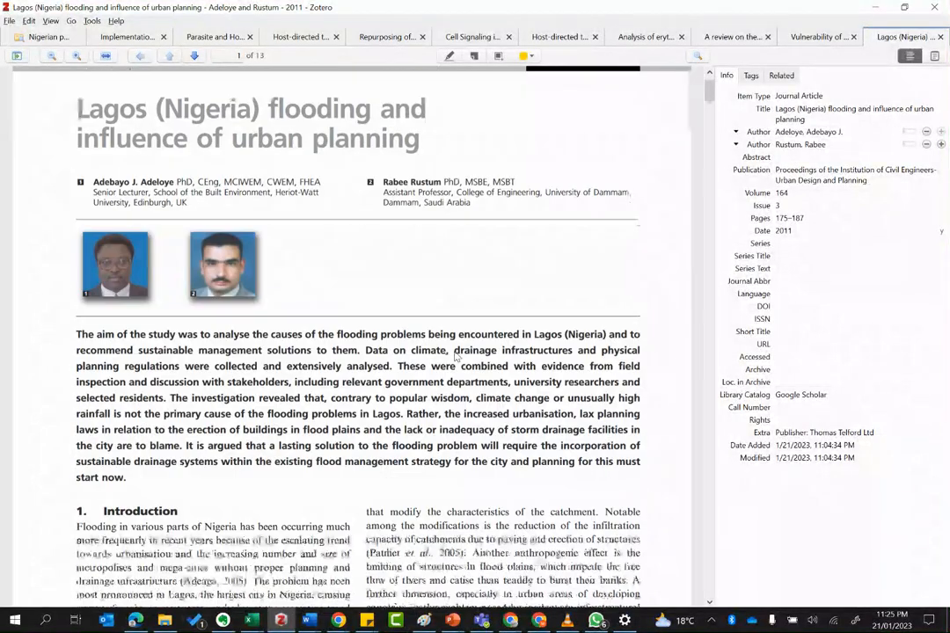
scroll(453, 352, down, 3)
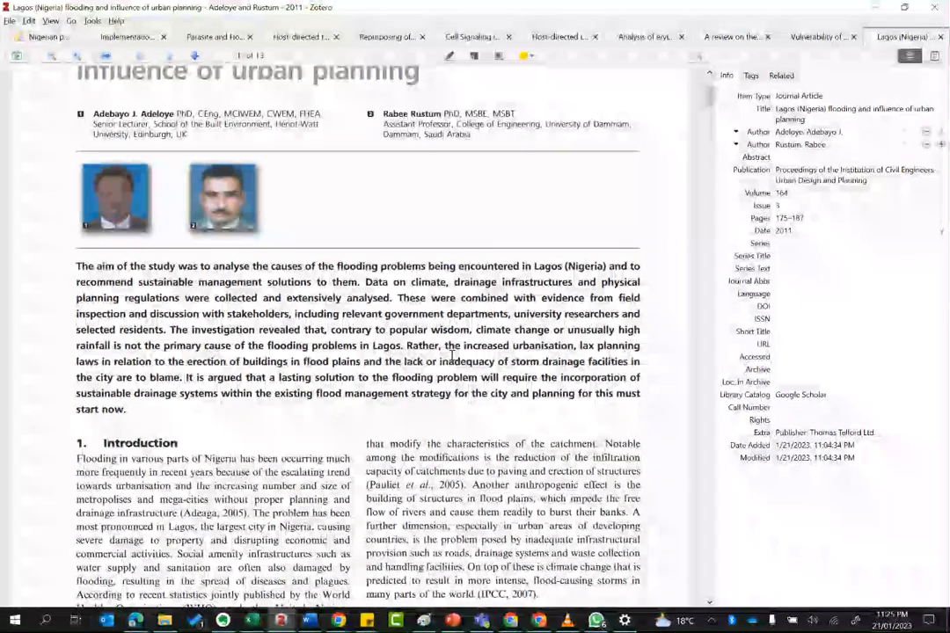
scroll(457, 343, down, 3)
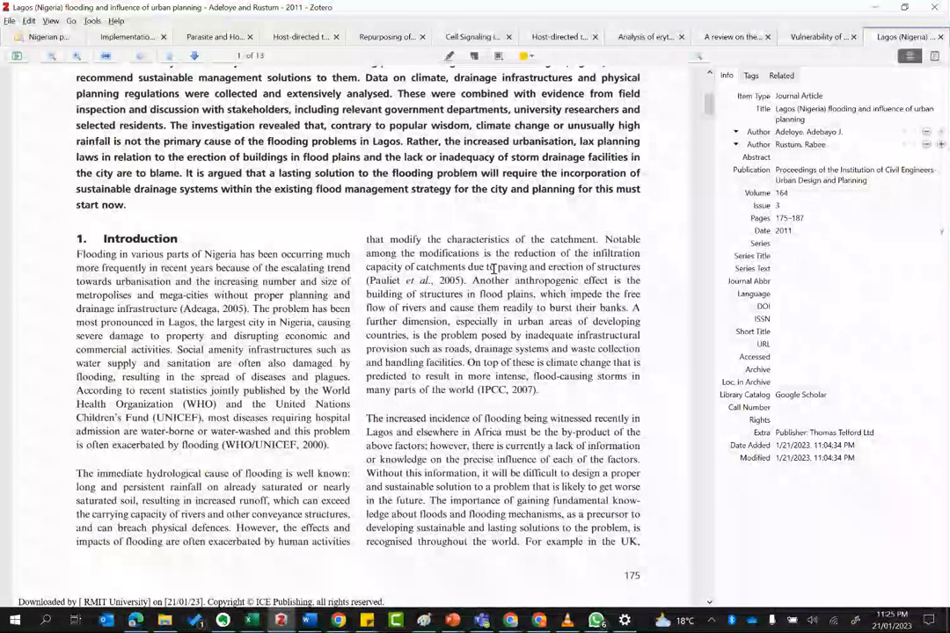
scroll(494, 268, up, 4)
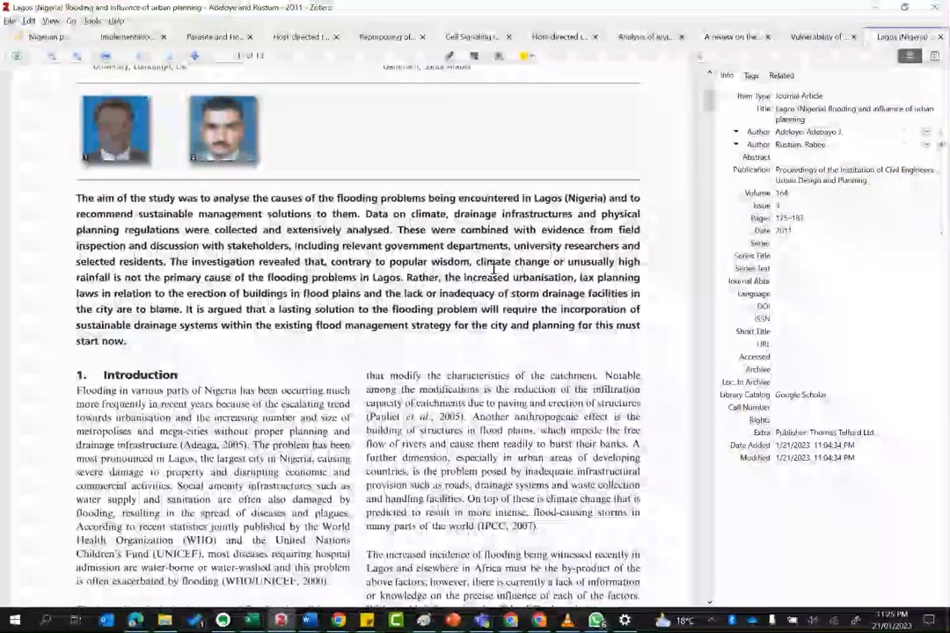
scroll(495, 268, down, 3)
scroll(495, 268, down, 1)
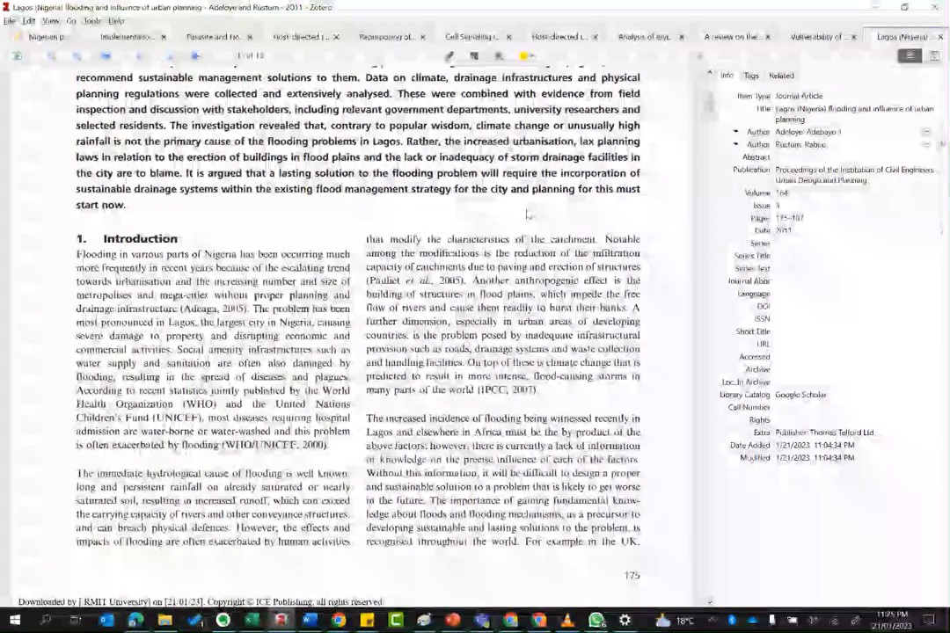
scroll(538, 212, down, 3)
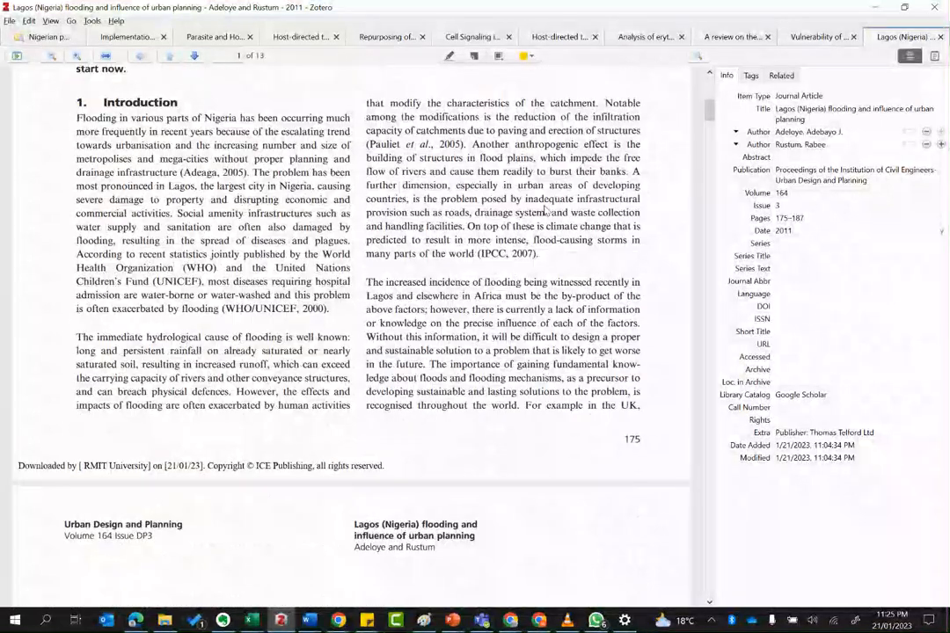
scroll(545, 211, up, 3)
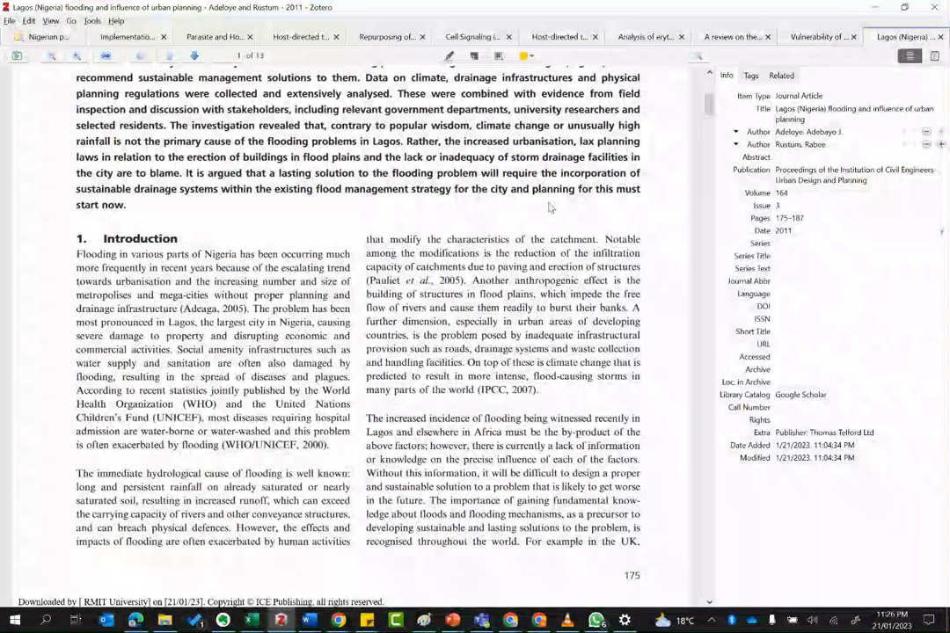
scroll(549, 207, up, 2)
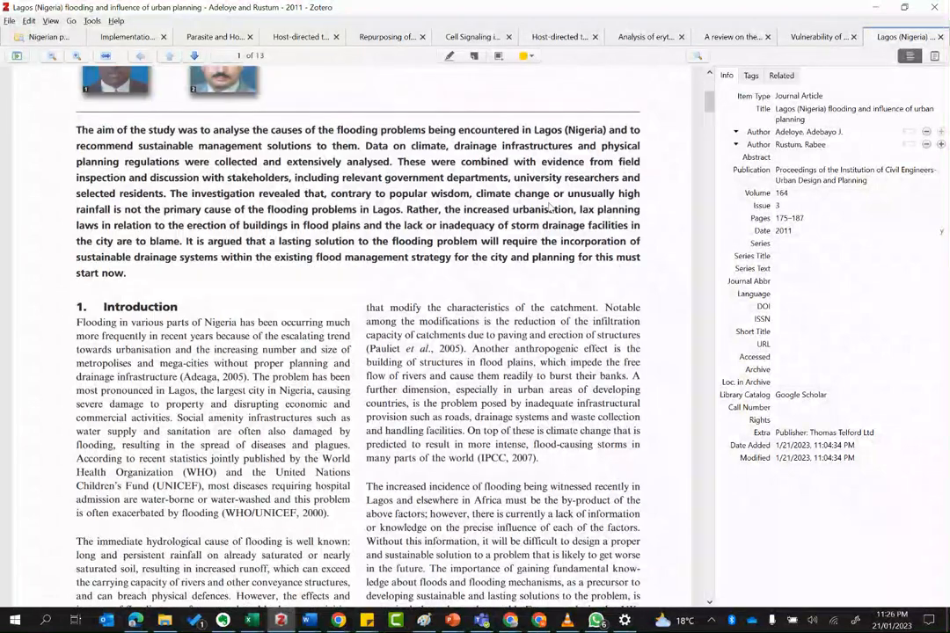
scroll(549, 208, down, 4)
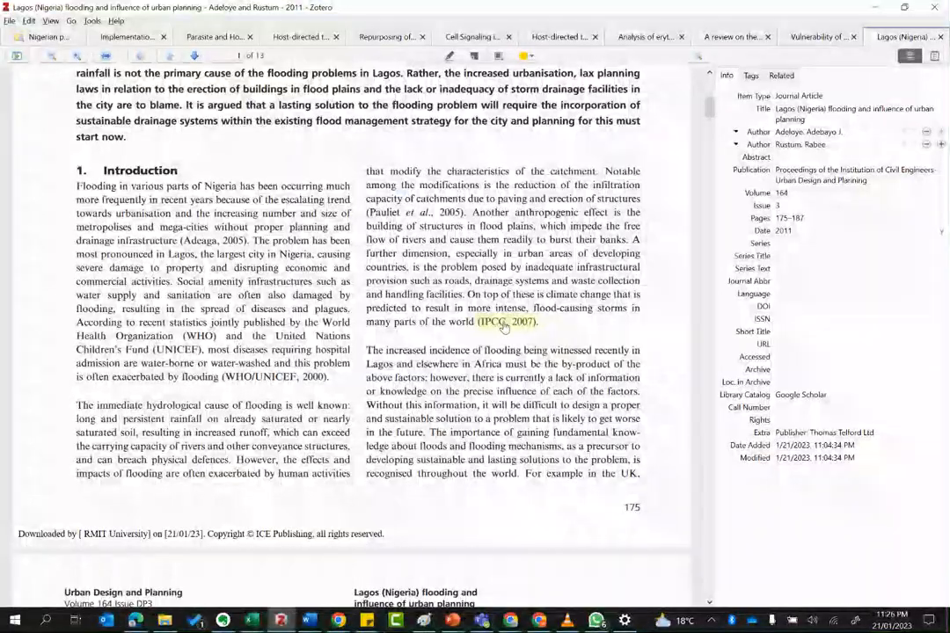
Examine the in-text citations and stormwater management section on page 2, and return to the end of the introduction
scroll(384, 393, down, 8)
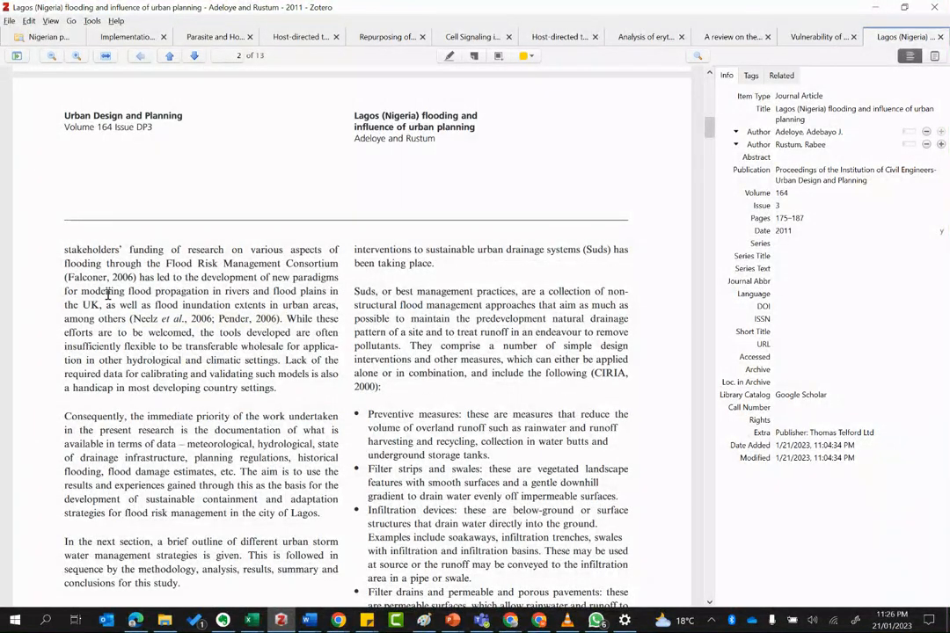
scroll(366, 296, down, 5)
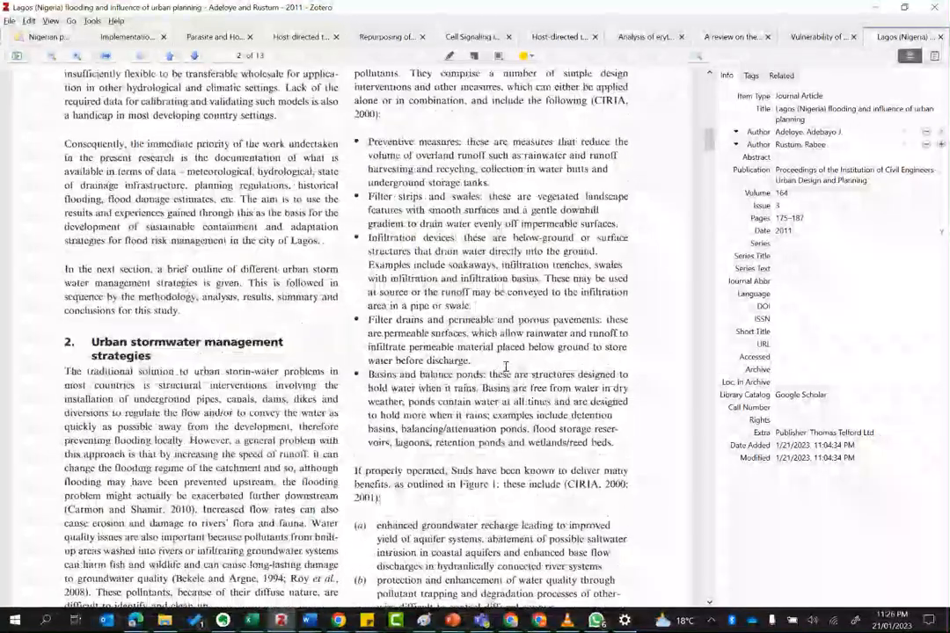
scroll(529, 364, up, 5)
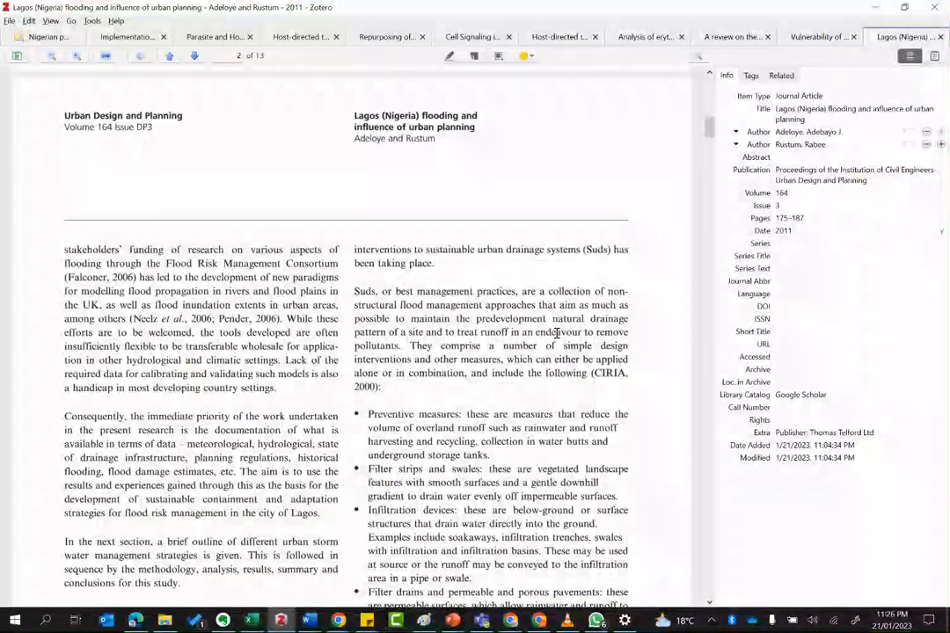
scroll(557, 333, up, 5)
scroll(557, 332, up, 5)
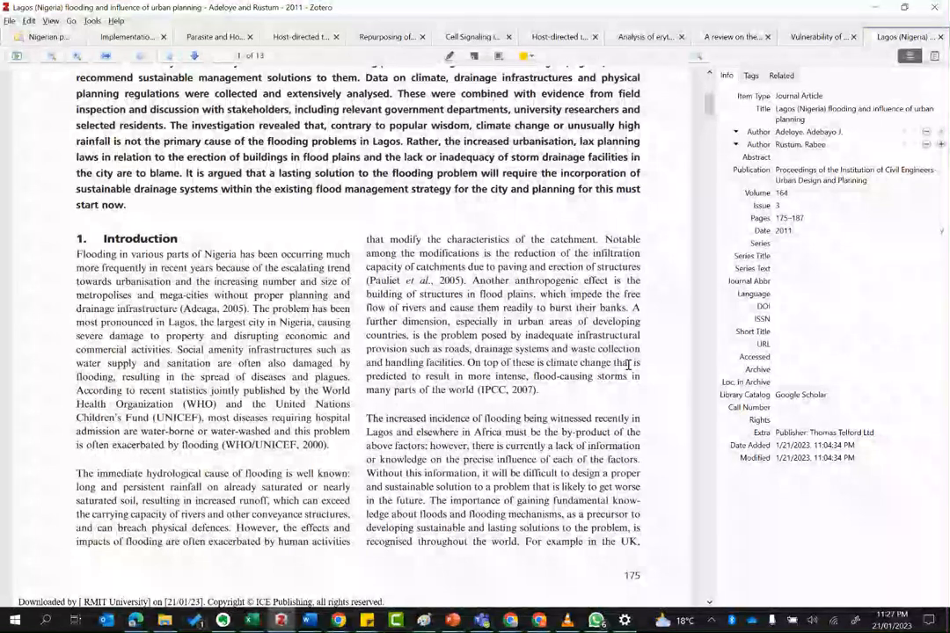
scroll(667, 299, down, 4)
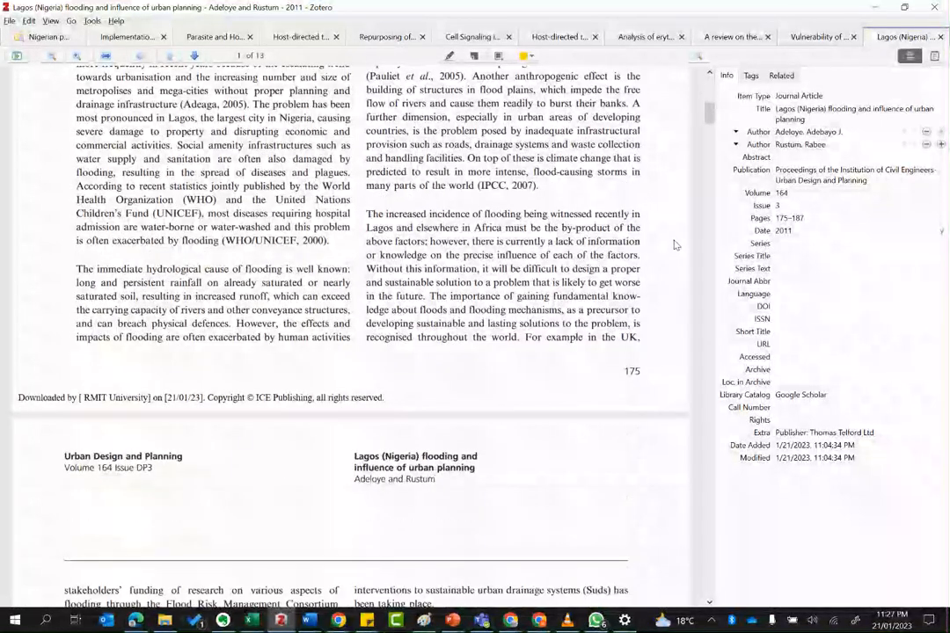
Look through the article's reference list on page 12 and go back to page 2
drag(709, 112, 710, 595)
scroll(407, 334, up, 15)
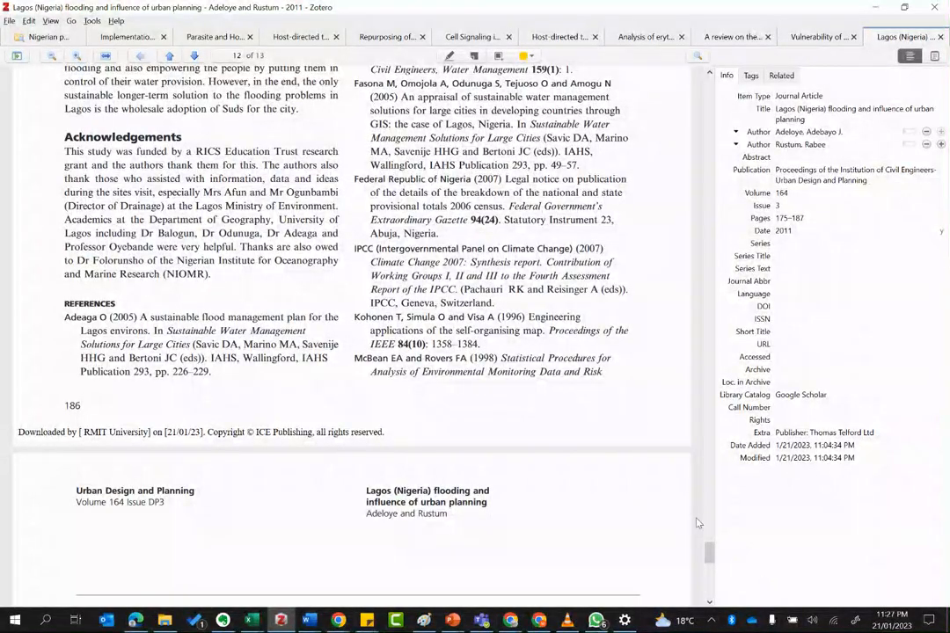
drag(706, 552, 705, 178)
scroll(699, 172, up, 10)
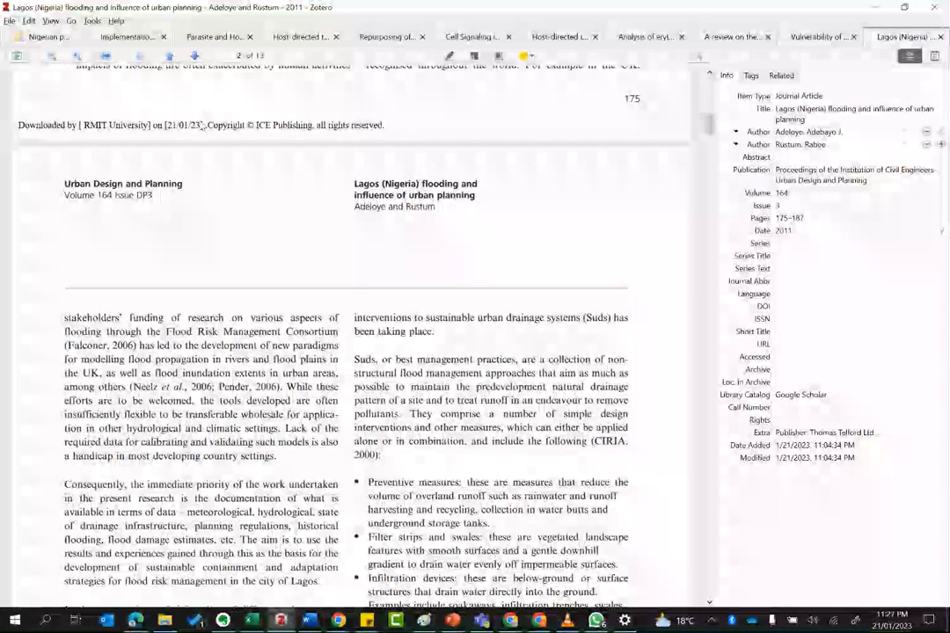
Split the reader vertically into two panes and bring the reference list on page 12 into the second pane
click(52, 21)
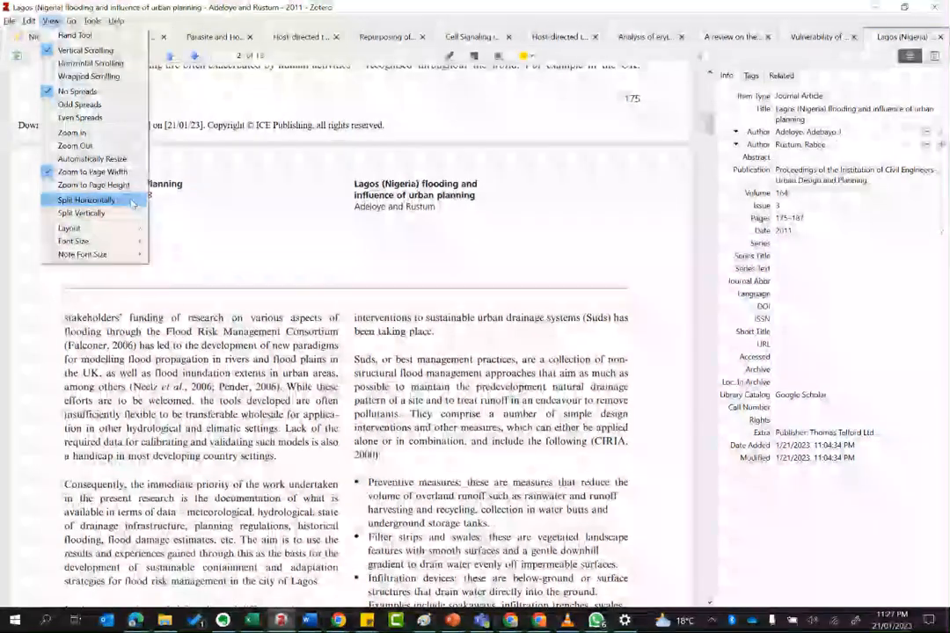
click(112, 214)
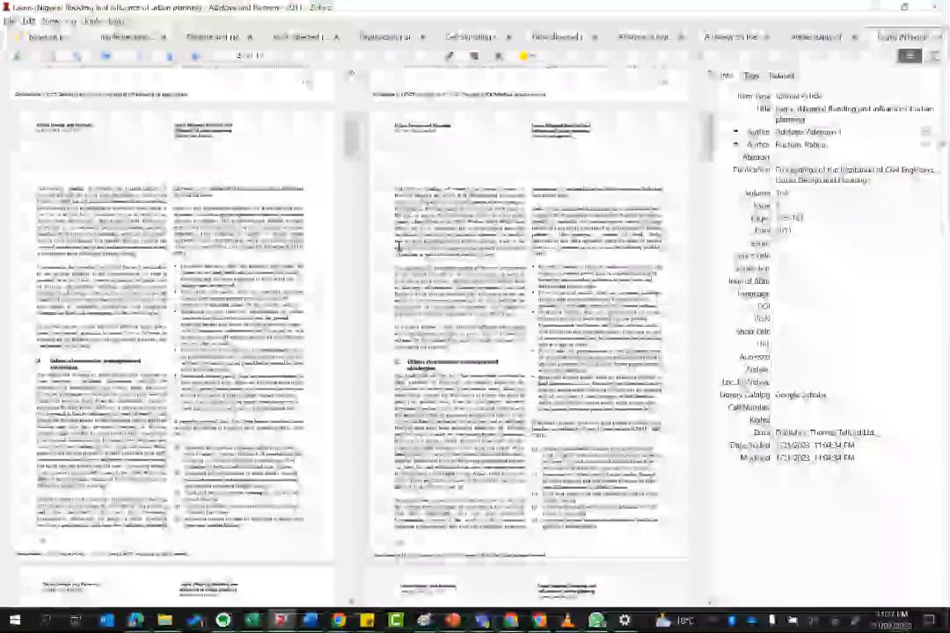
scroll(483, 212, down, 3)
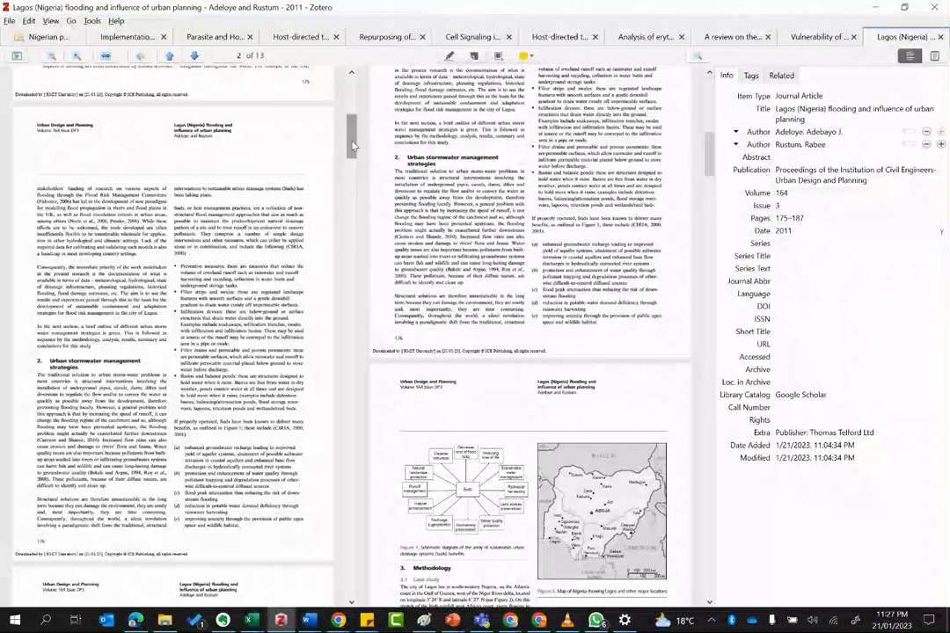
scroll(290, 193, up, 4)
scroll(283, 175, down, 1)
scroll(283, 175, down, 10)
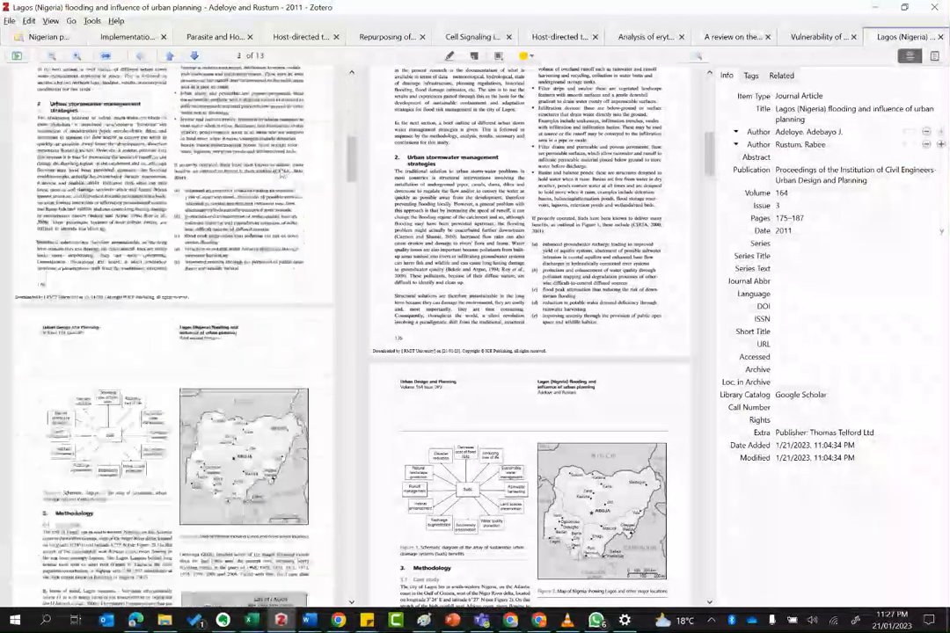
drag(711, 143, 711, 536)
Read the introduction and page 2 in the first pane, comparing the in-text citations with the reference list in the second pane
scroll(323, 220, up, 15)
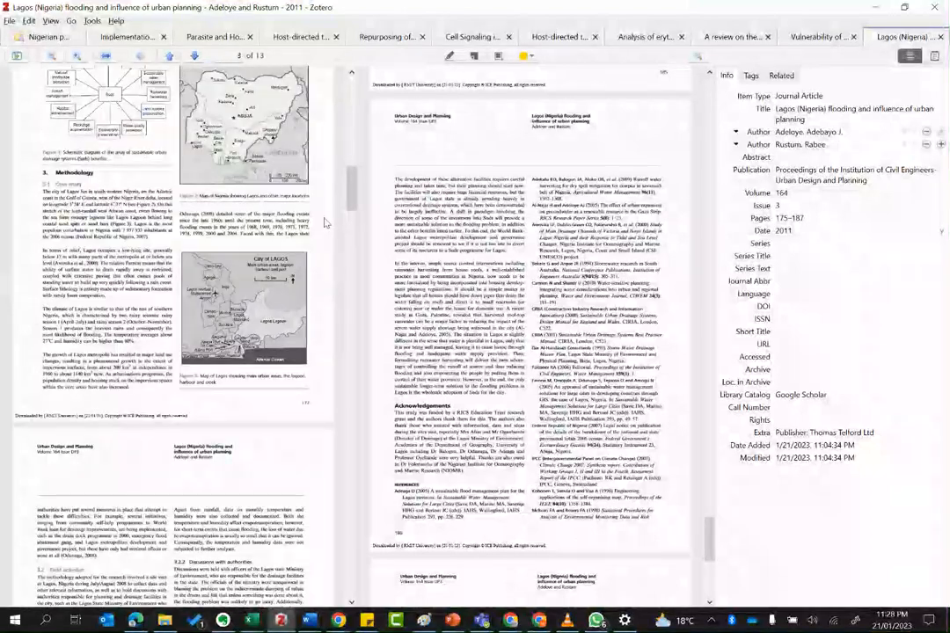
scroll(323, 221, down, 3)
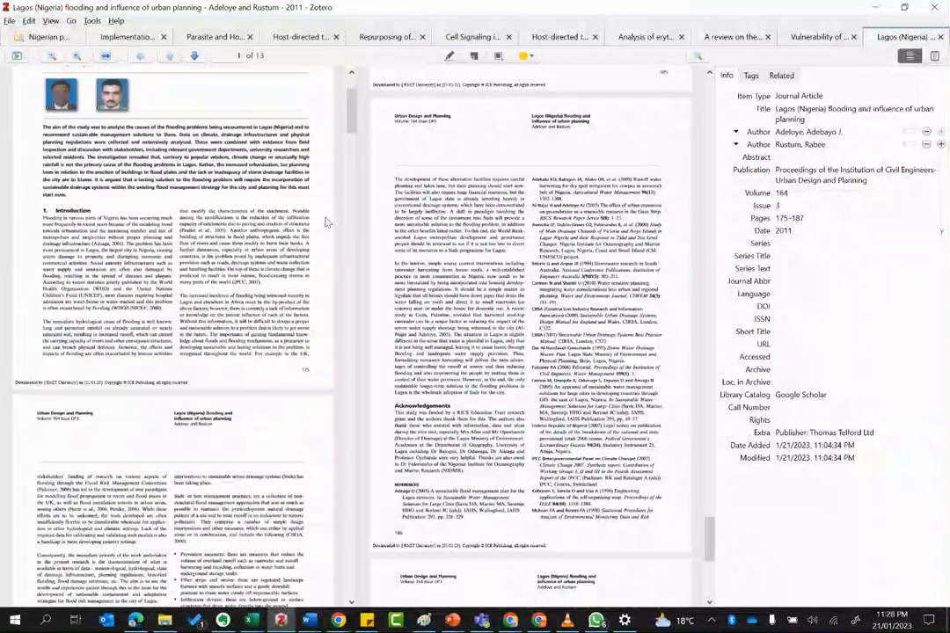
scroll(326, 226, down, 1)
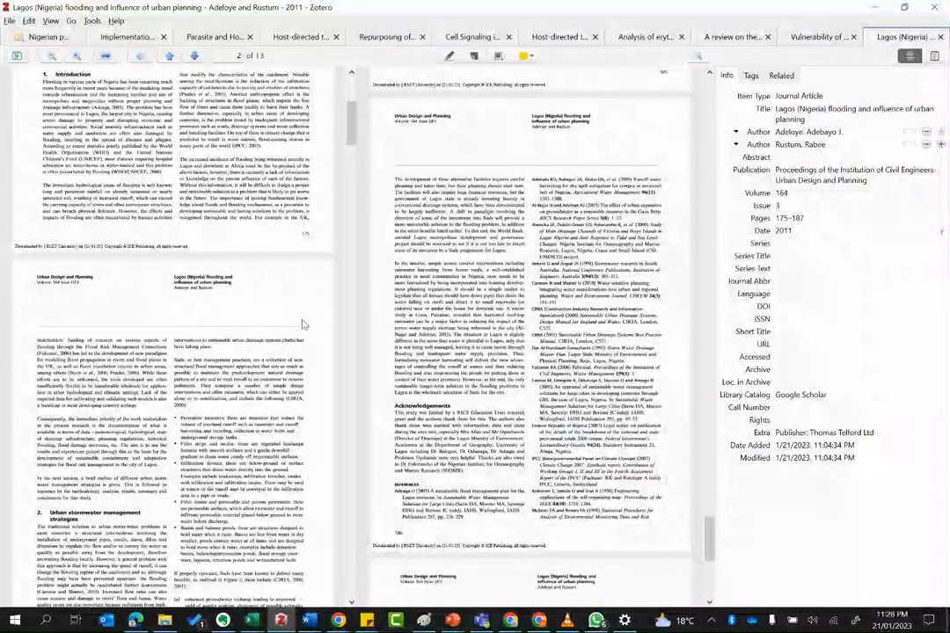
scroll(299, 326, down, 3)
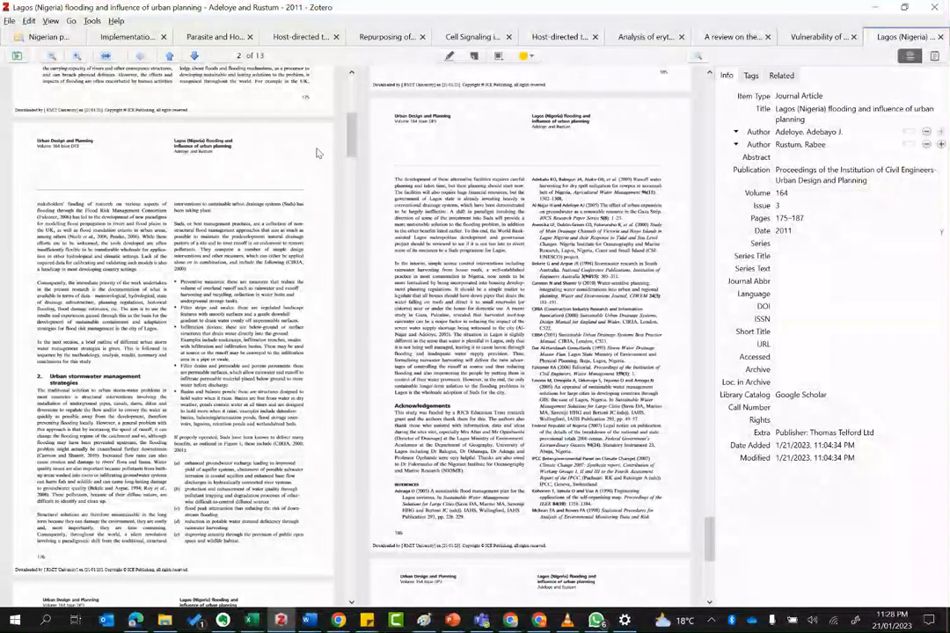
scroll(321, 155, up, 6)
scroll(343, 156, down, 3)
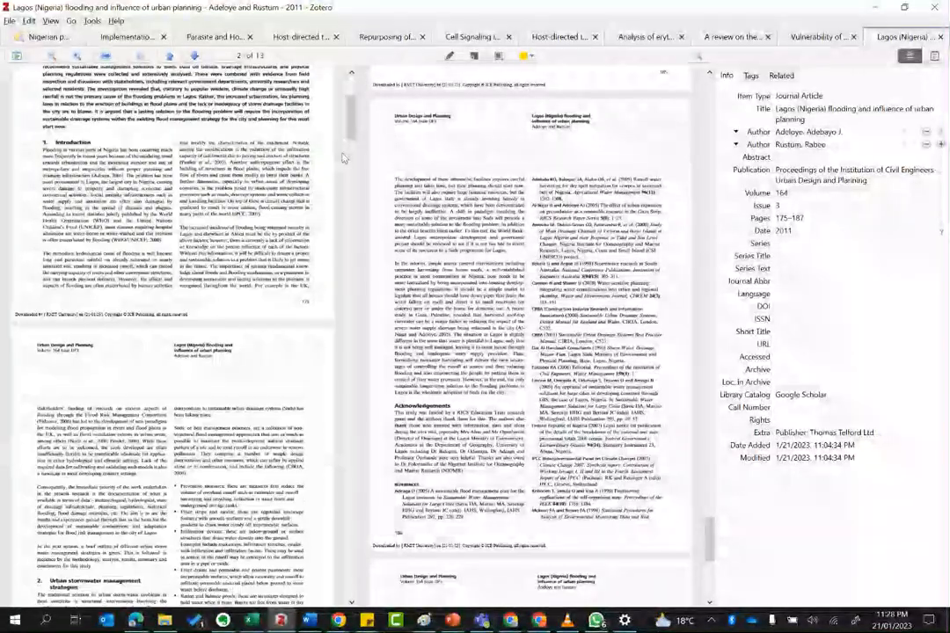
scroll(342, 168, down, 5)
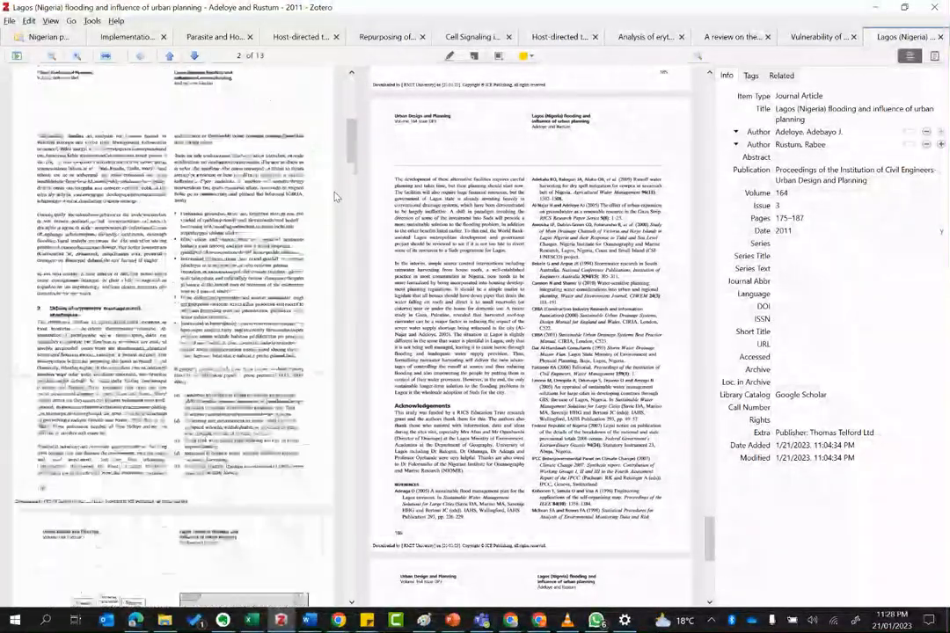
scroll(336, 197, up, 5)
scroll(334, 197, down, 6)
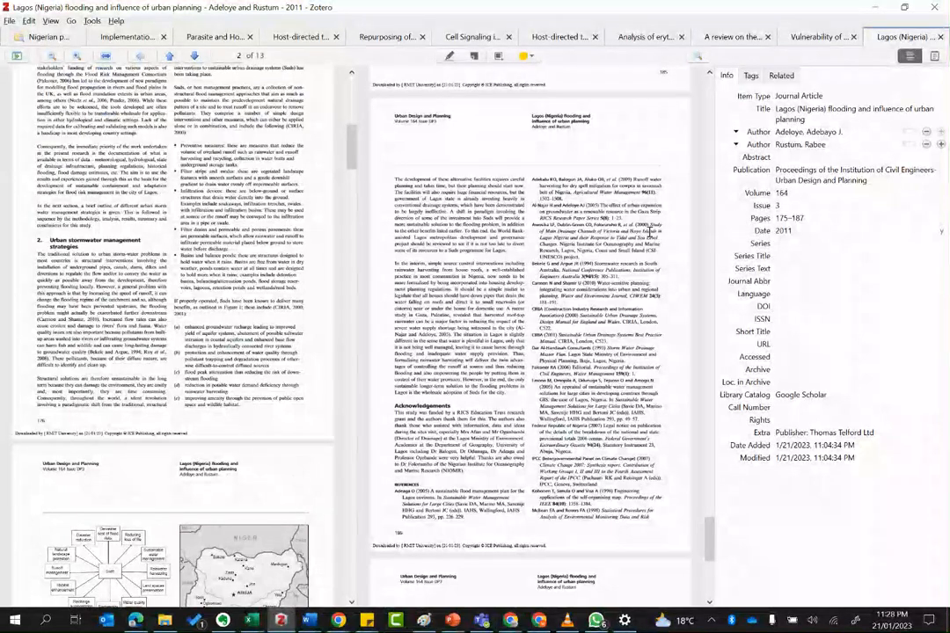
Browse the two panes independently through different pages and return both to the article's first page
scroll(649, 231, up, 8)
scroll(344, 229, up, 3)
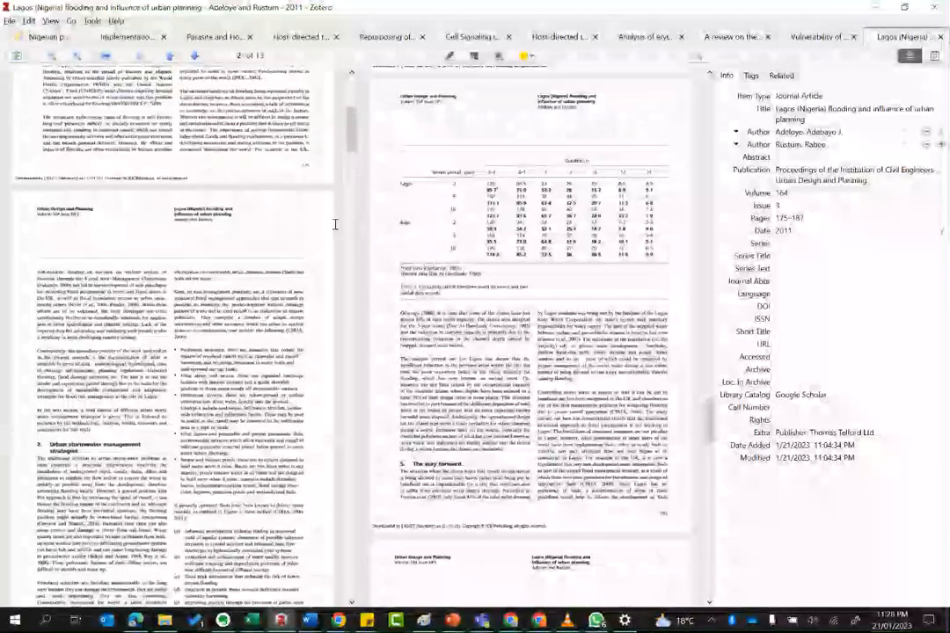
scroll(344, 229, up, 4)
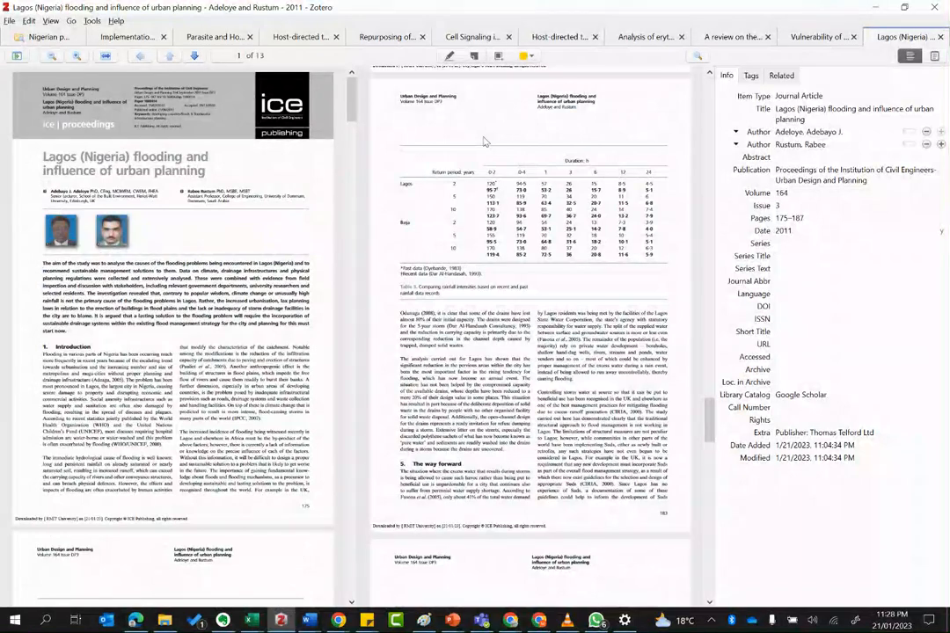
scroll(546, 170, up, 20)
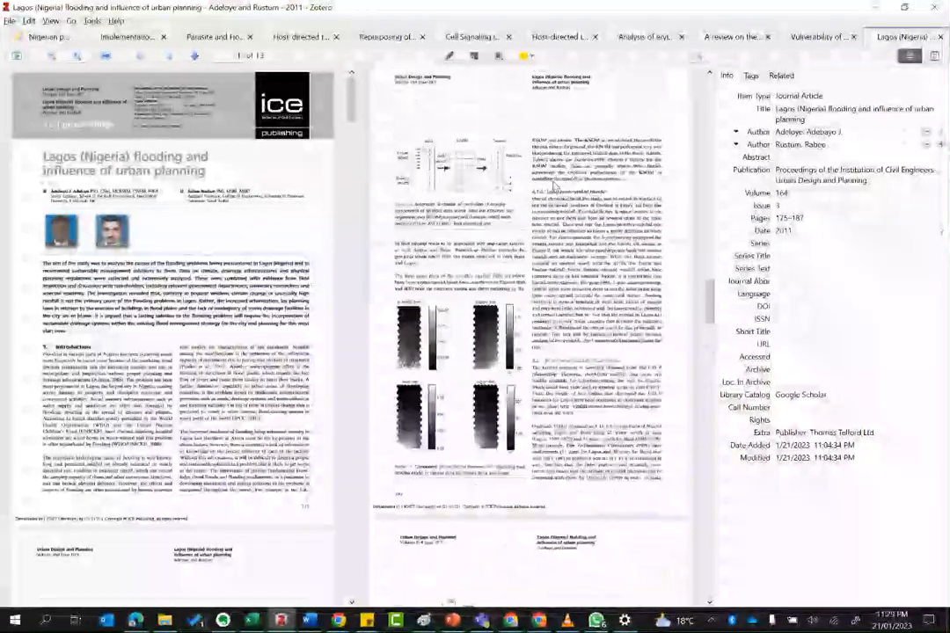
scroll(554, 186, up, 15)
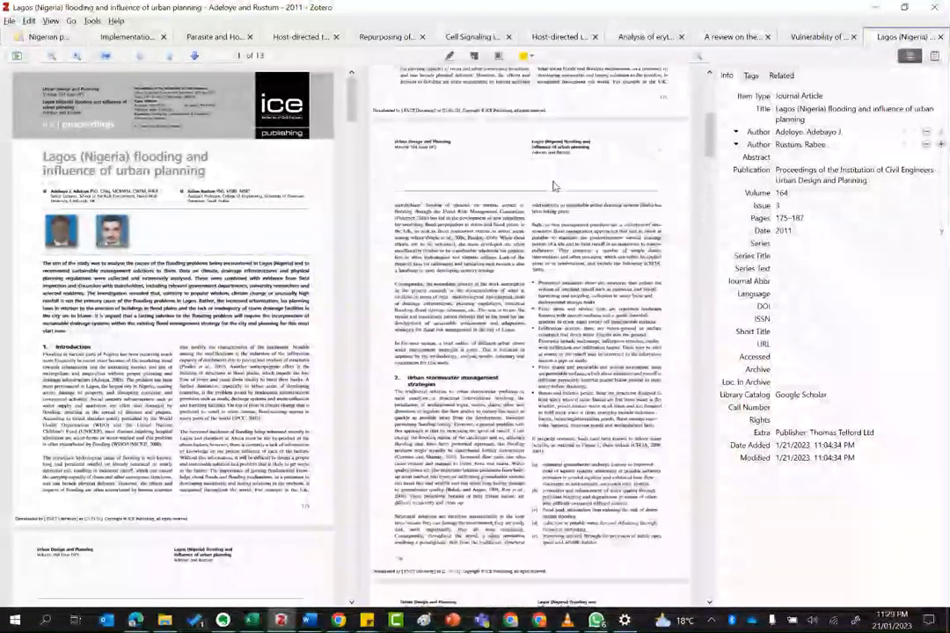
scroll(554, 186, down, 10)
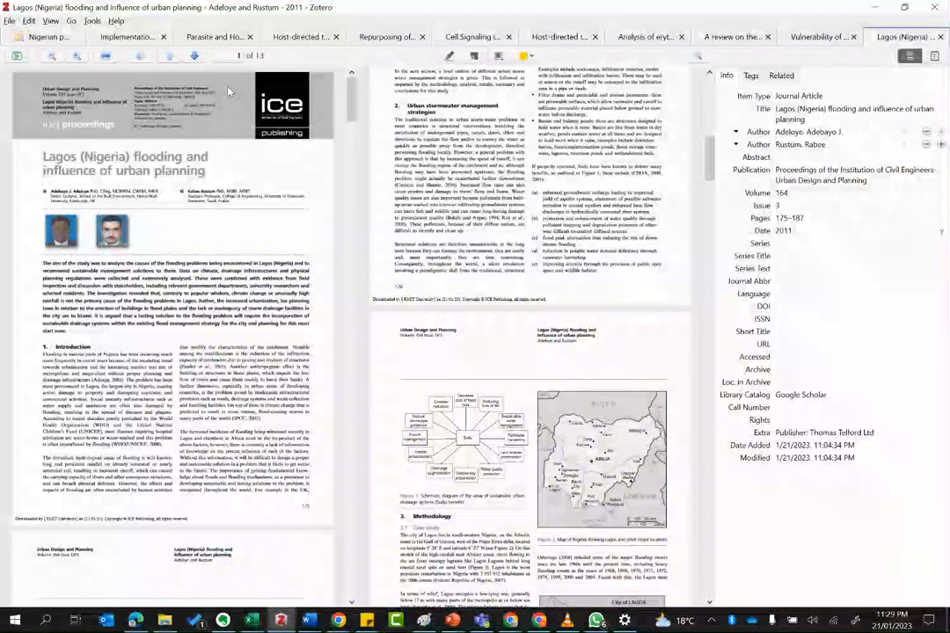
scroll(229, 91, down, 5)
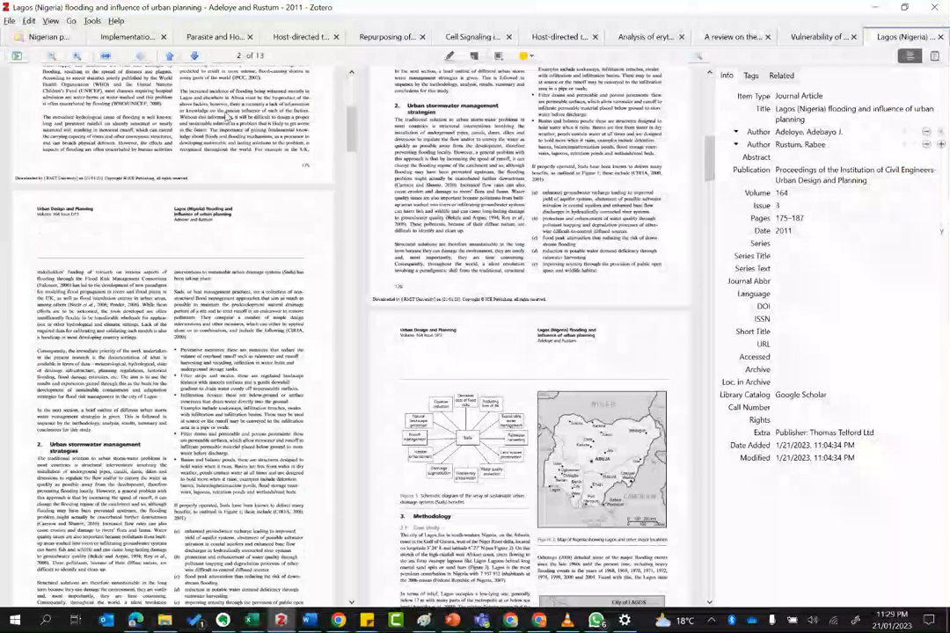
scroll(227, 114, up, 5)
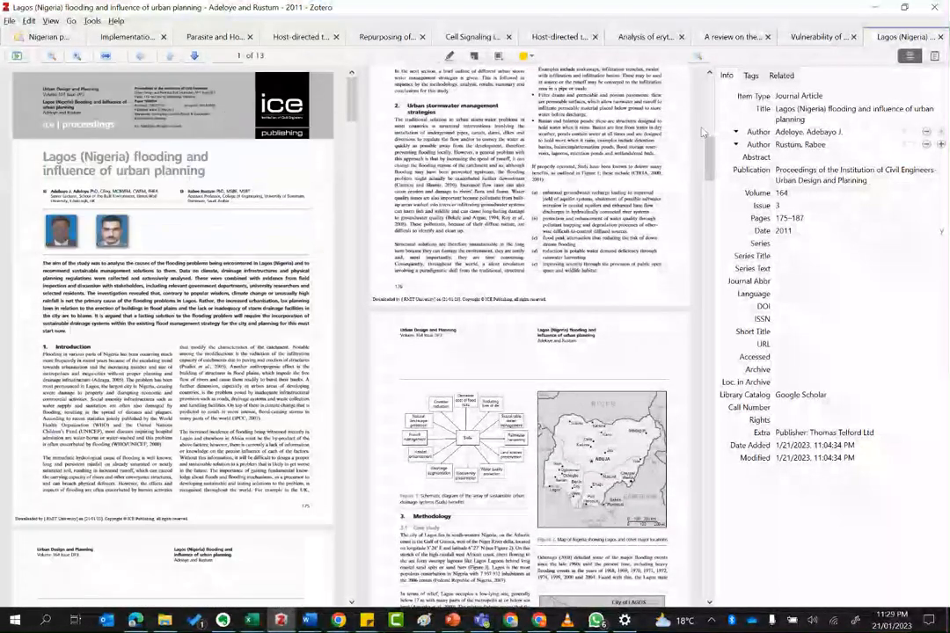
scroll(690, 130, up, 5)
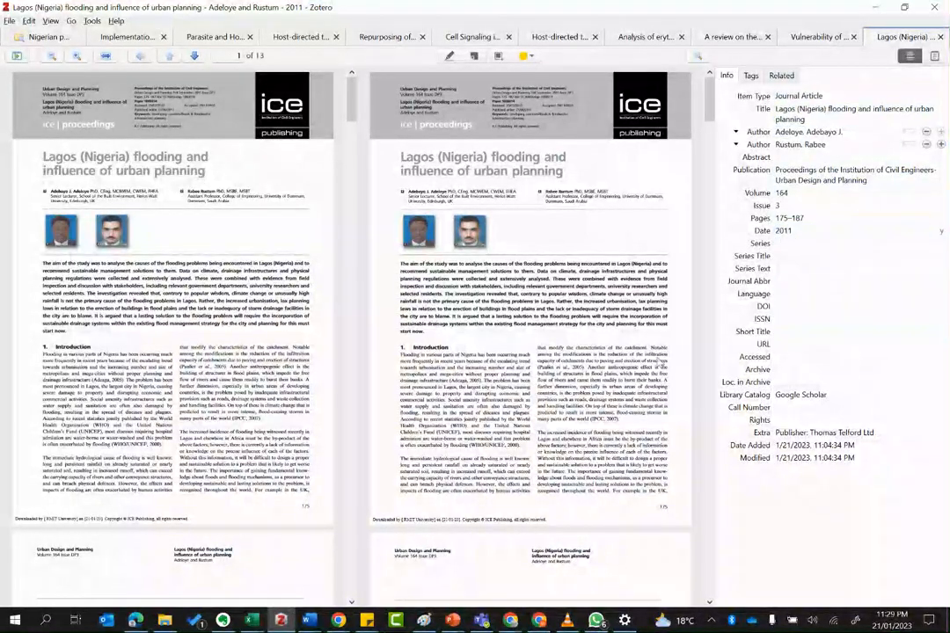
scroll(677, 353, down, 3)
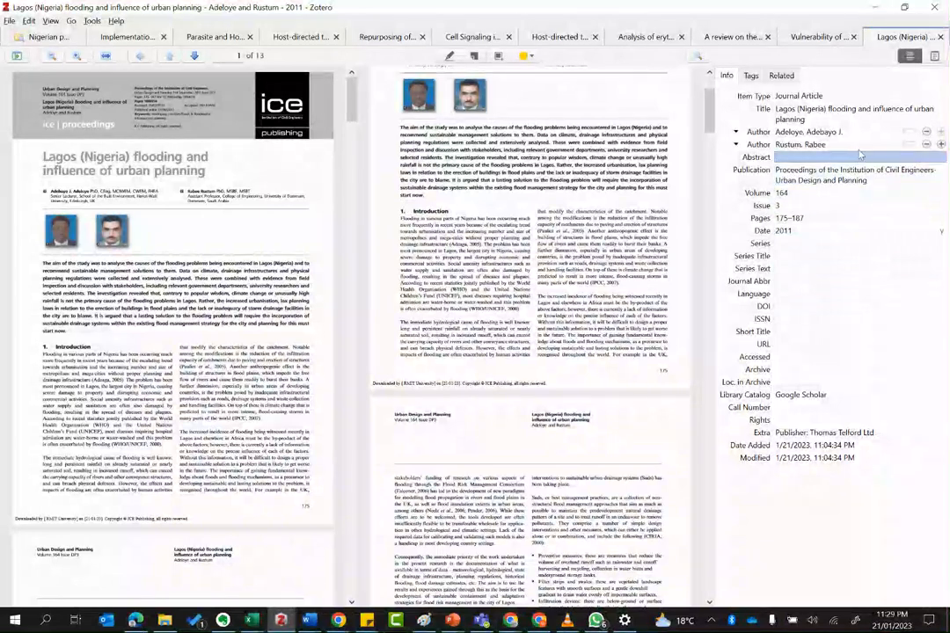
Show the notes for the article, add a new item note, and bring page 2 into the first pane
click(935, 57)
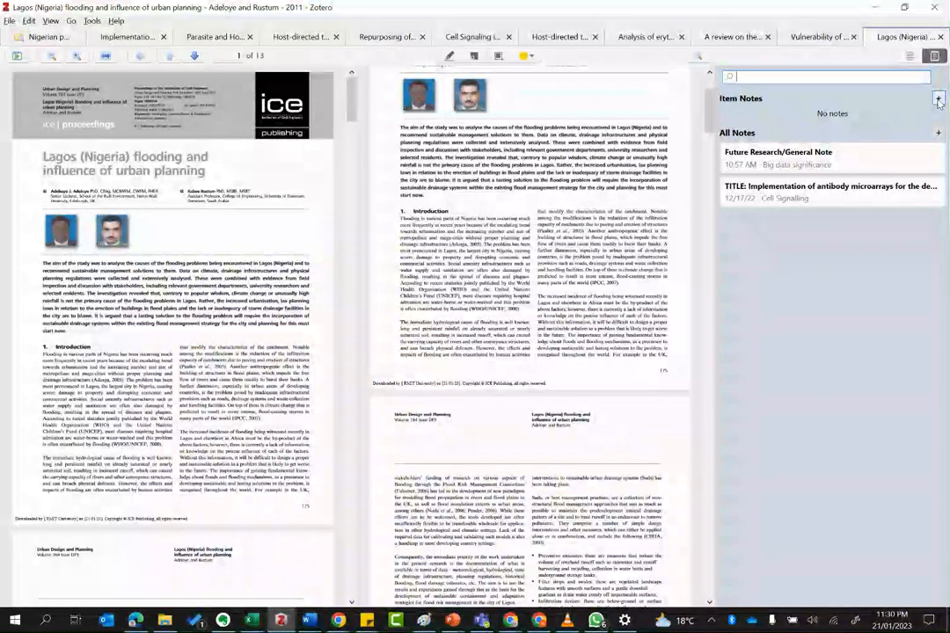
click(938, 100)
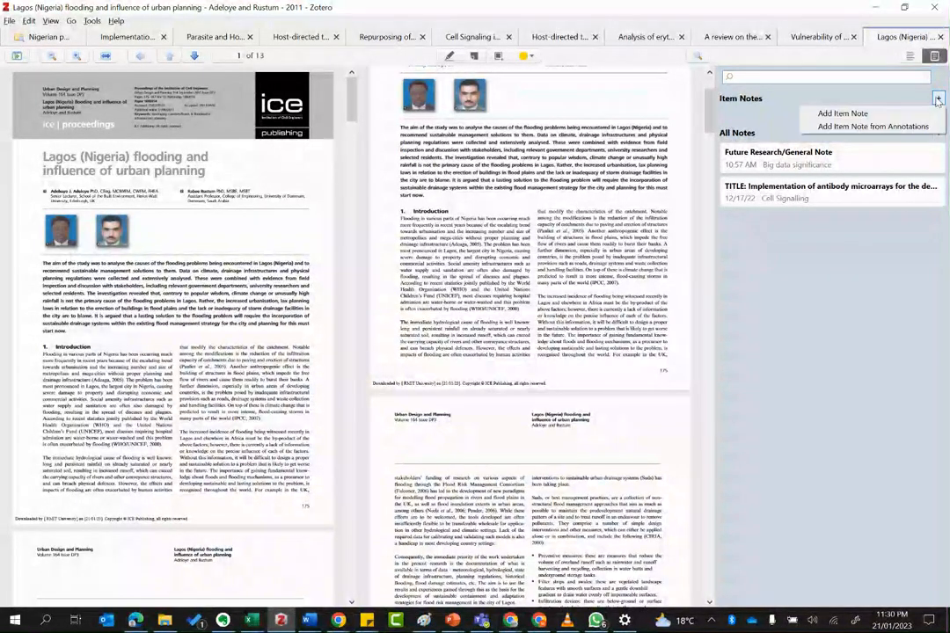
click(862, 116)
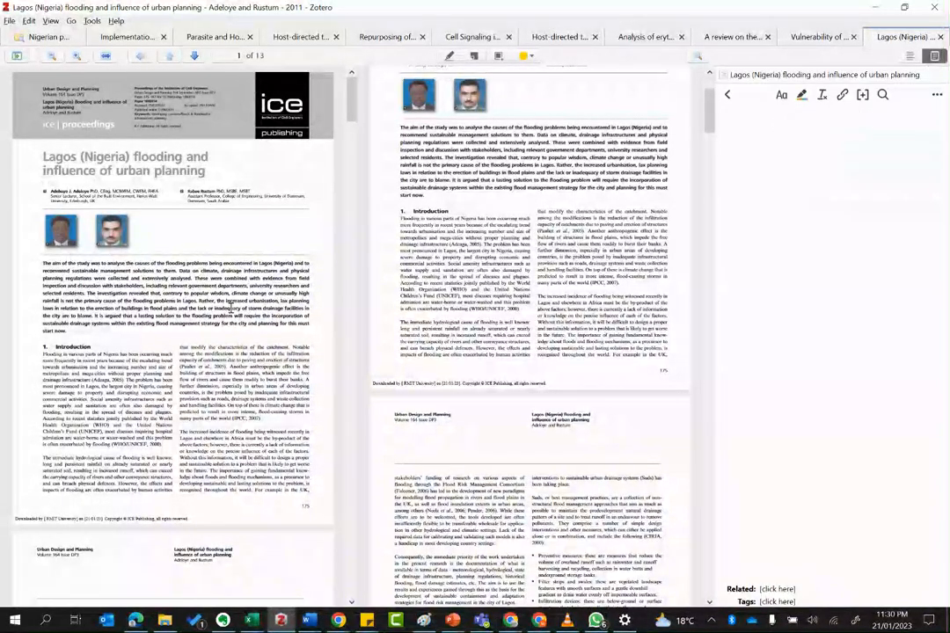
scroll(141, 317, down, 10)
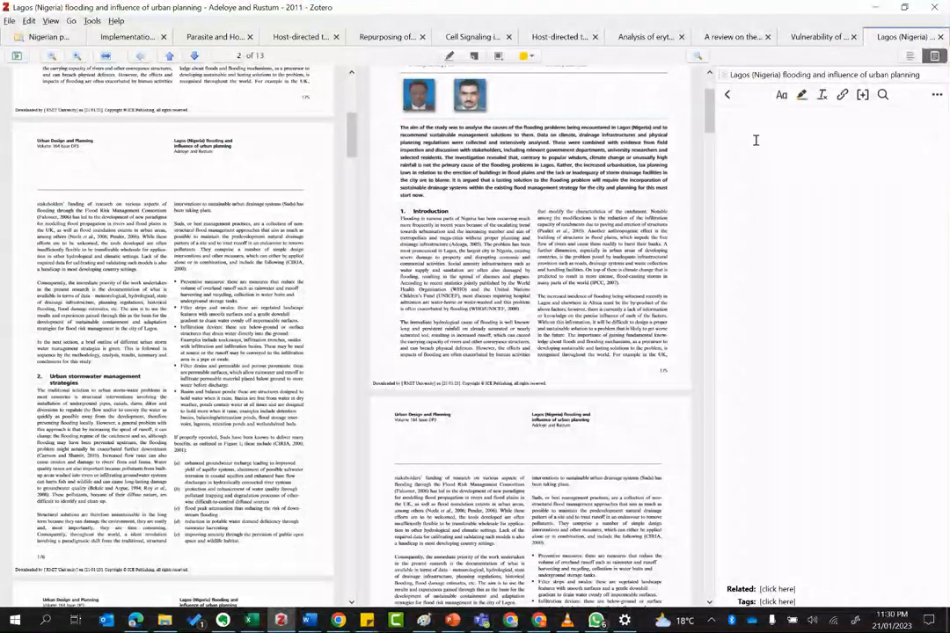
Write the heading "Key points from the paper:" in the new note and start a bulleted list below it
key(BackSpace)
key(BackSpace)
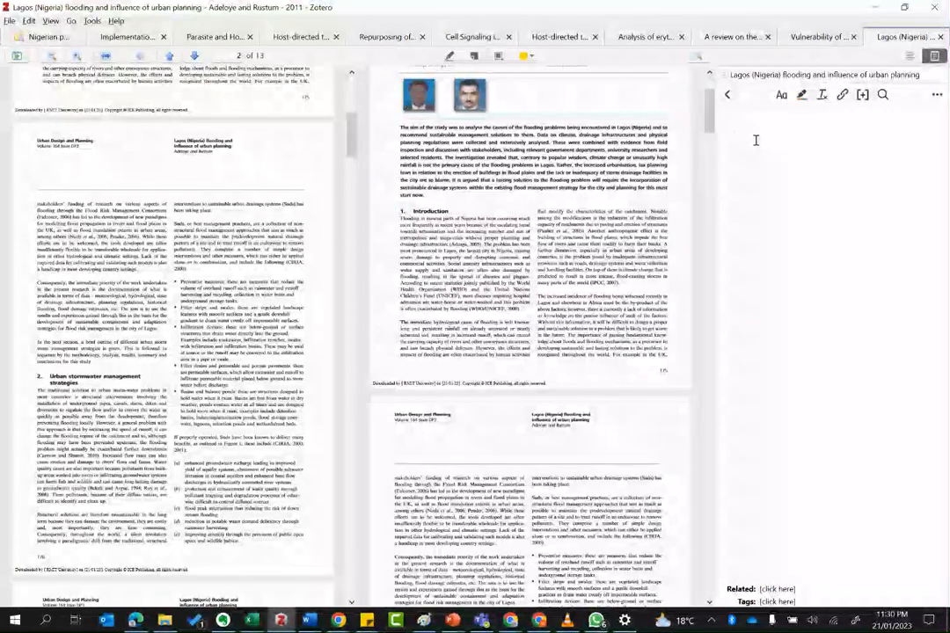
text(Kepo)
key(BackSpace)
key(BackSpace)
text(y)
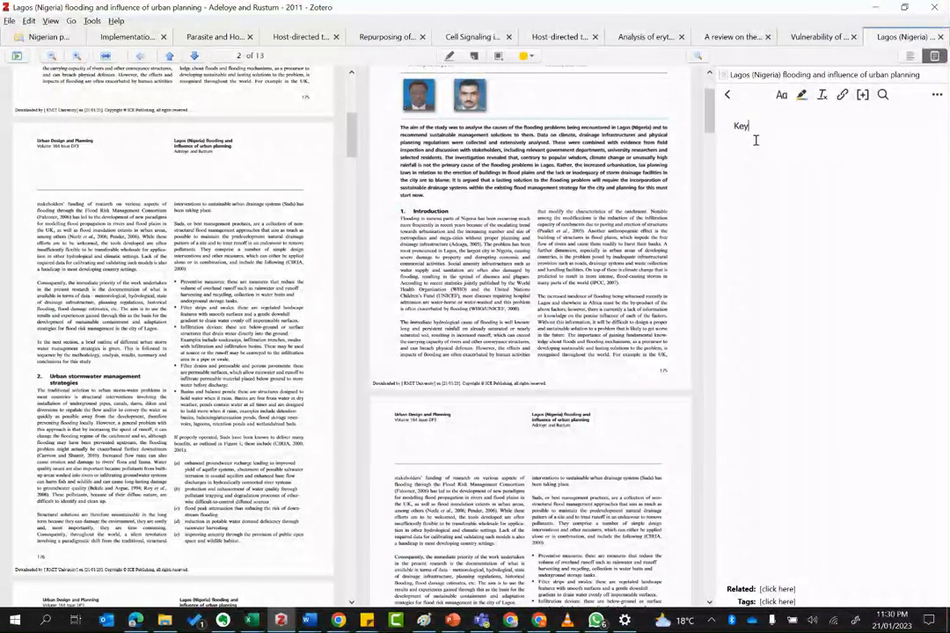
key(BackSpace)
key(BackSpace)
key(BackSpace)
key(BackSpace)
key(BackSpace)
key(BackSpace)
key(BackSpace)
text(y points from the paper:)
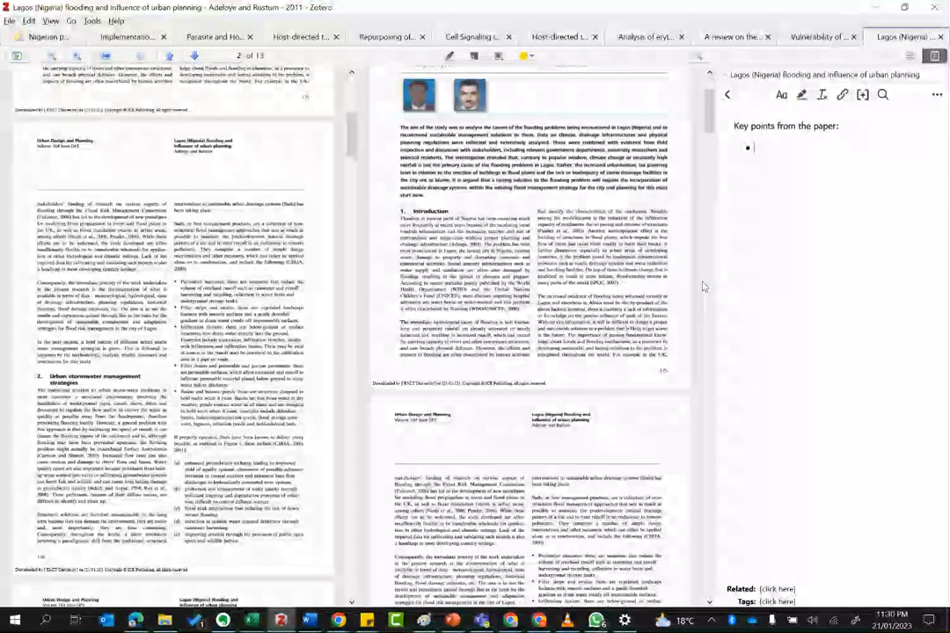
Skim the stormwater, methodology and rainfall analysis sections in the second pane, keeping the note open beside the article
scroll(549, 234, down, 3)
scroll(549, 234, down, 3)
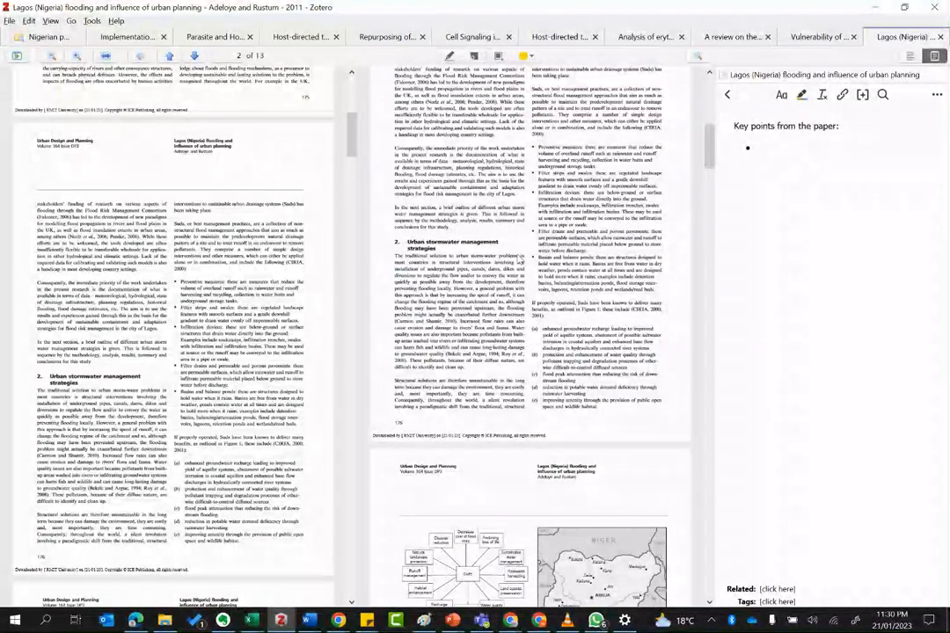
scroll(659, 200, up, 3)
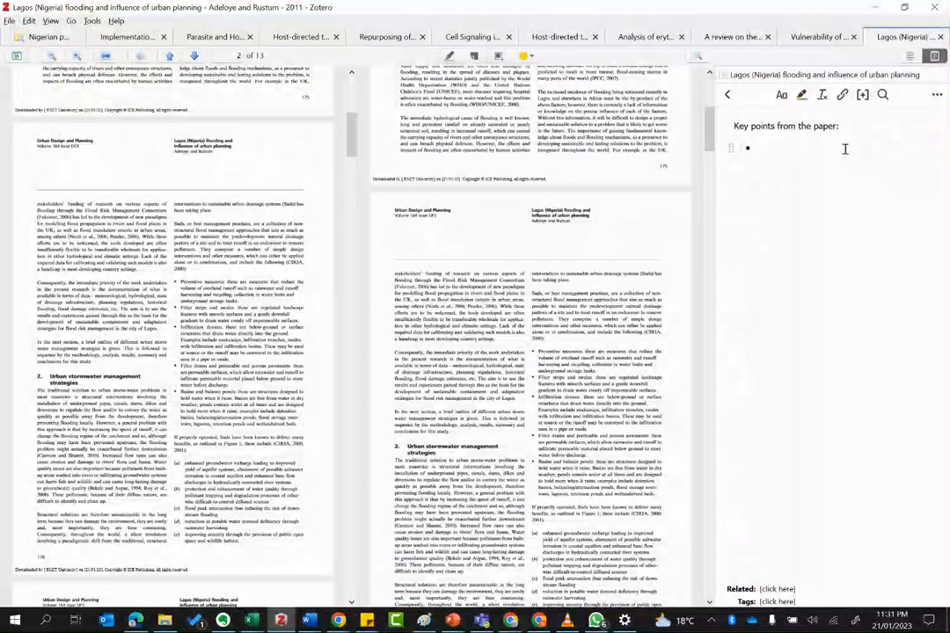
text(-)
scroll(662, 182, up, 5)
scroll(655, 178, down, 6)
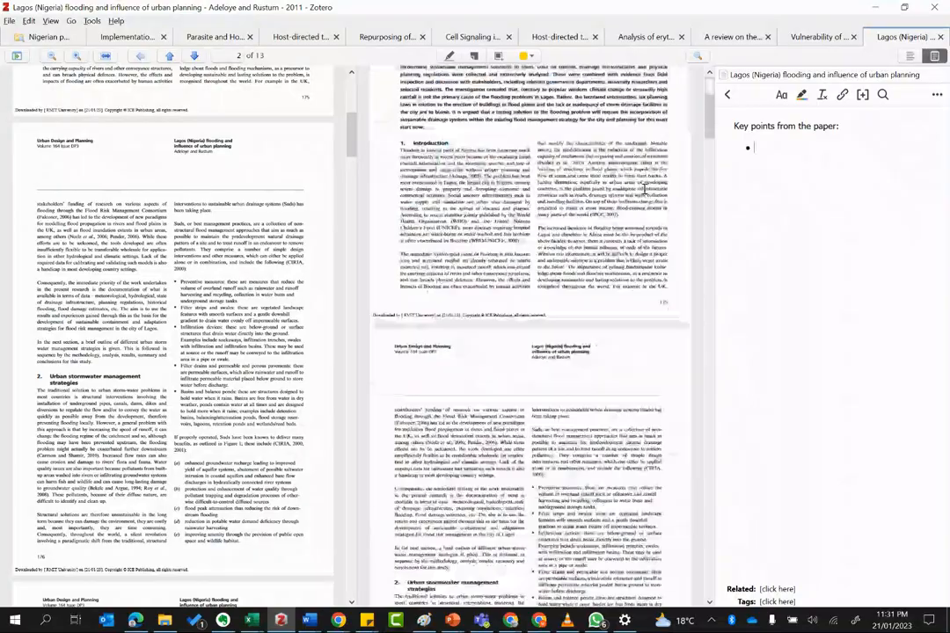
scroll(599, 176, down, 5)
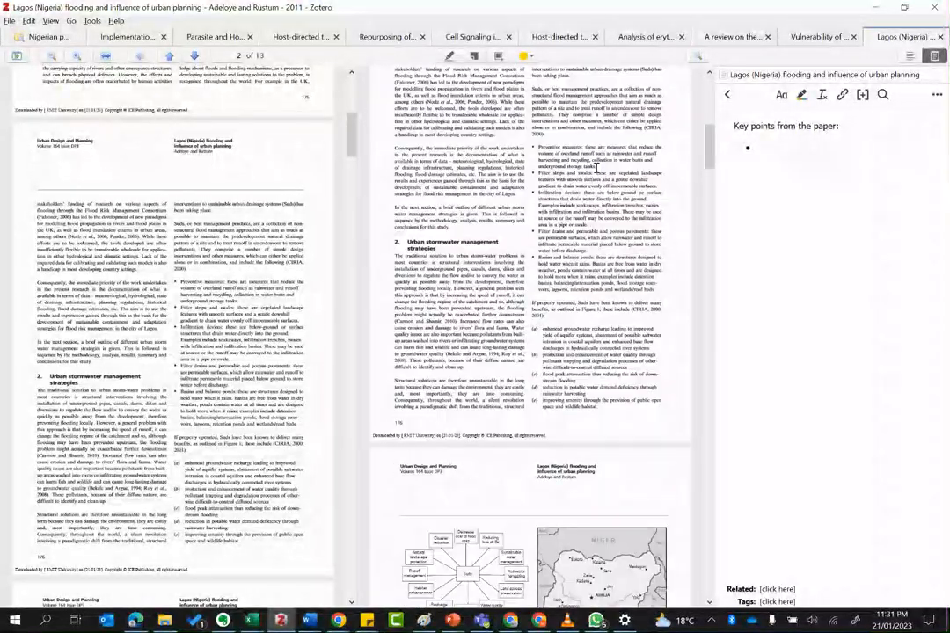
scroll(597, 166, down, 3)
scroll(490, 299, down, 3)
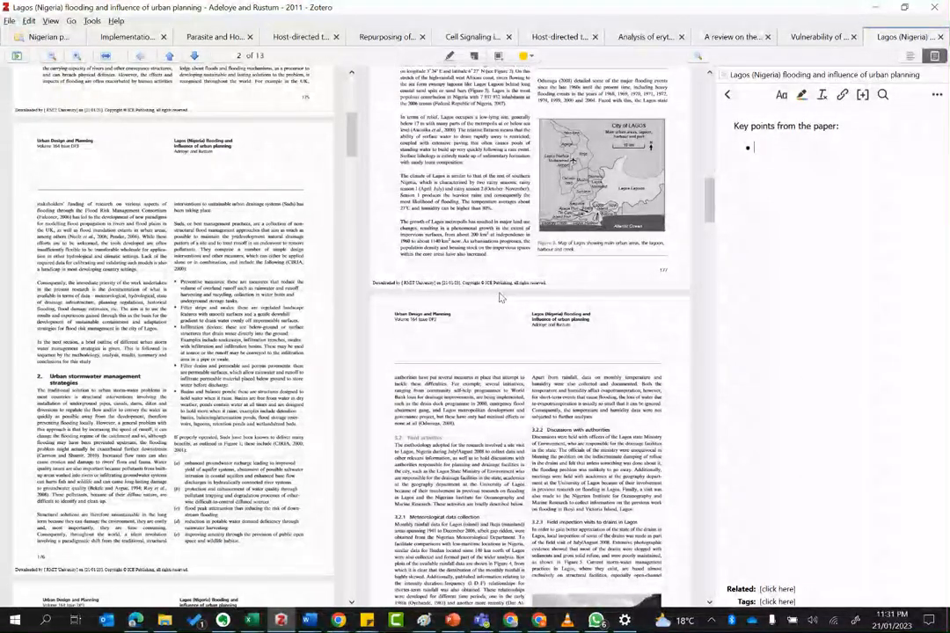
scroll(501, 296, down, 2)
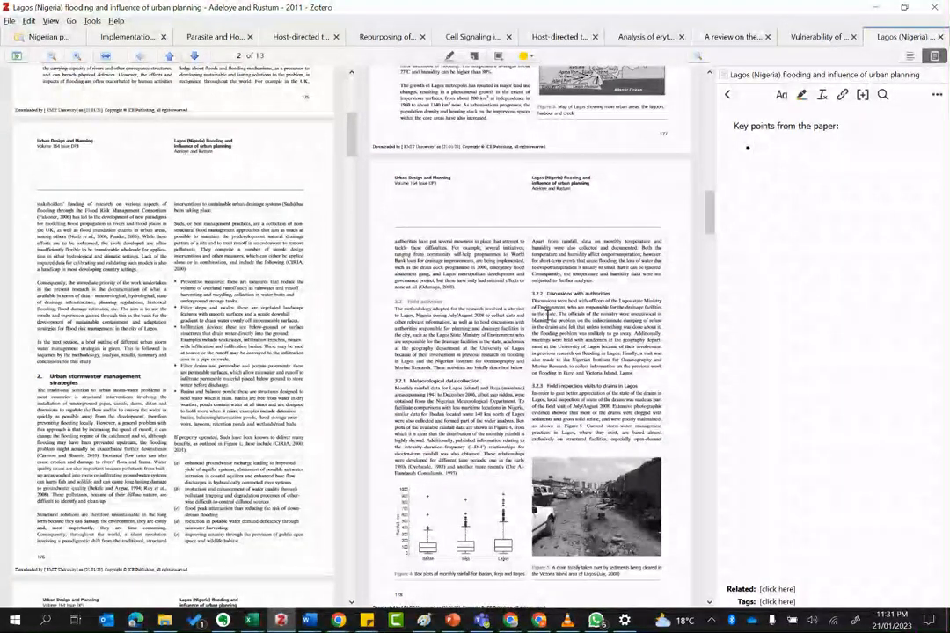
scroll(547, 313, down, 10)
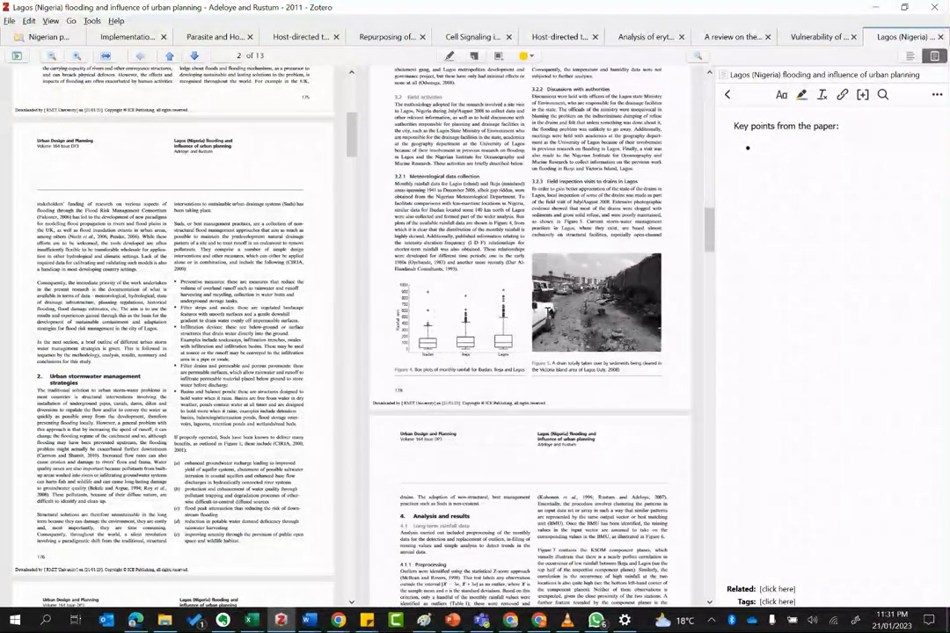
scroll(547, 310, down, 6)
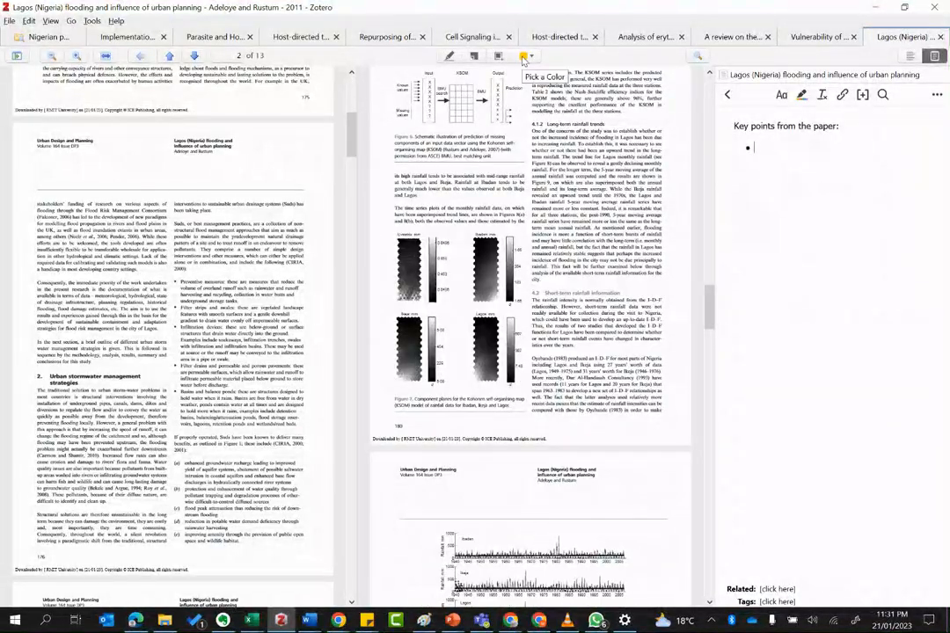
Try to highlight the long-term rainfall trends paragraph in the second pane with the annotation color set to yellow
click(523, 56)
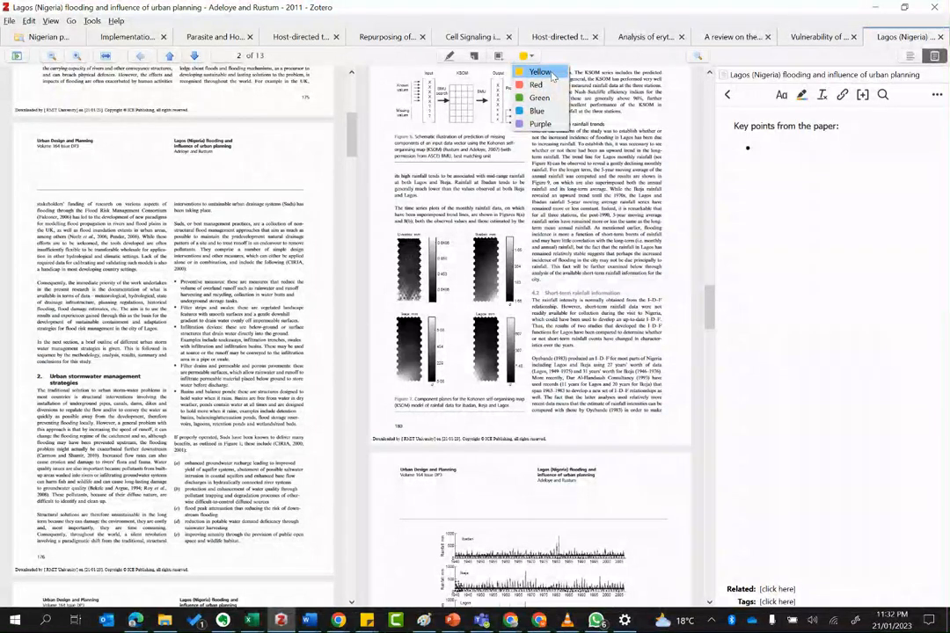
click(552, 76)
drag(533, 144, 662, 221)
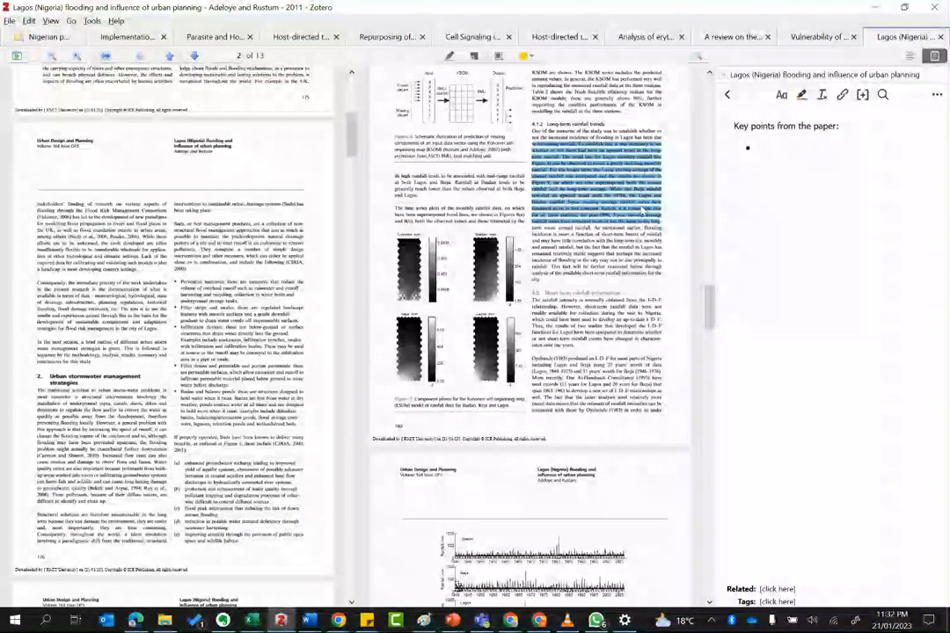
right_click(616, 173)
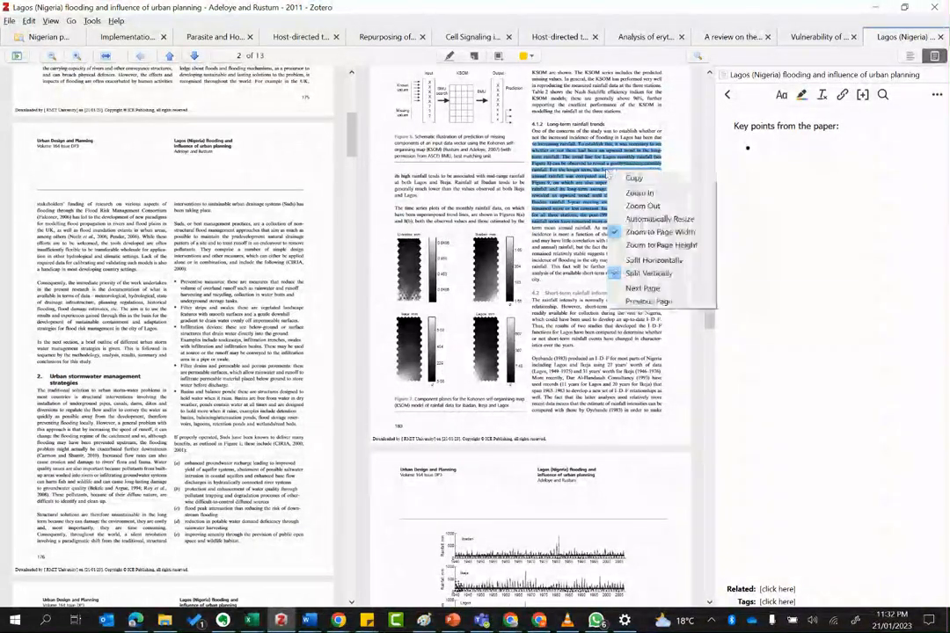
click(475, 211)
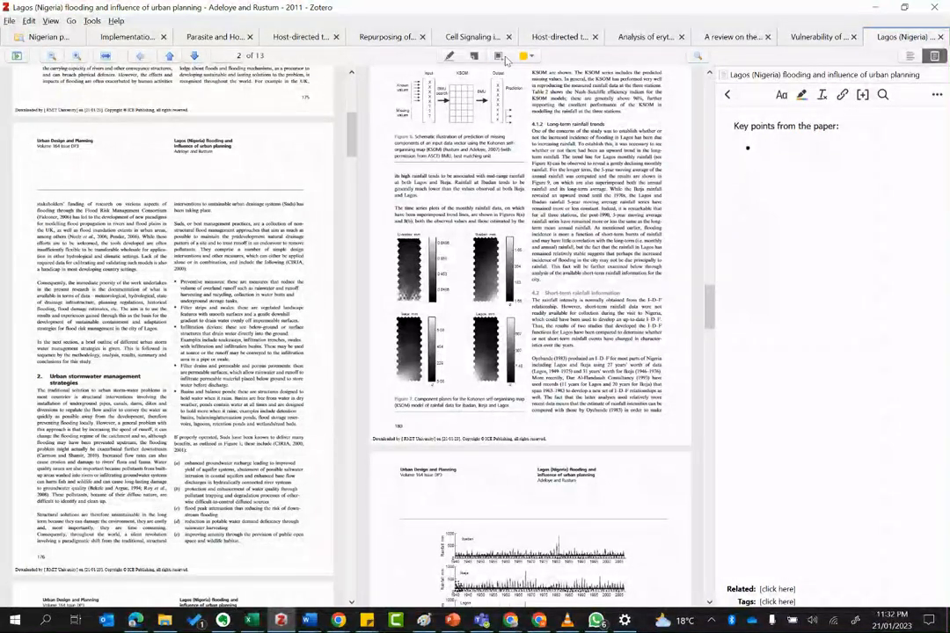
click(532, 59)
click(533, 59)
click(532, 59)
Turn on the Highlight tool and mark page 2's passage from "structural flood management approaches" to "Preventive measures" in yellow in the first pane
click(452, 58)
drag(533, 130, 626, 183)
drag(551, 139, 606, 199)
right_click(610, 172)
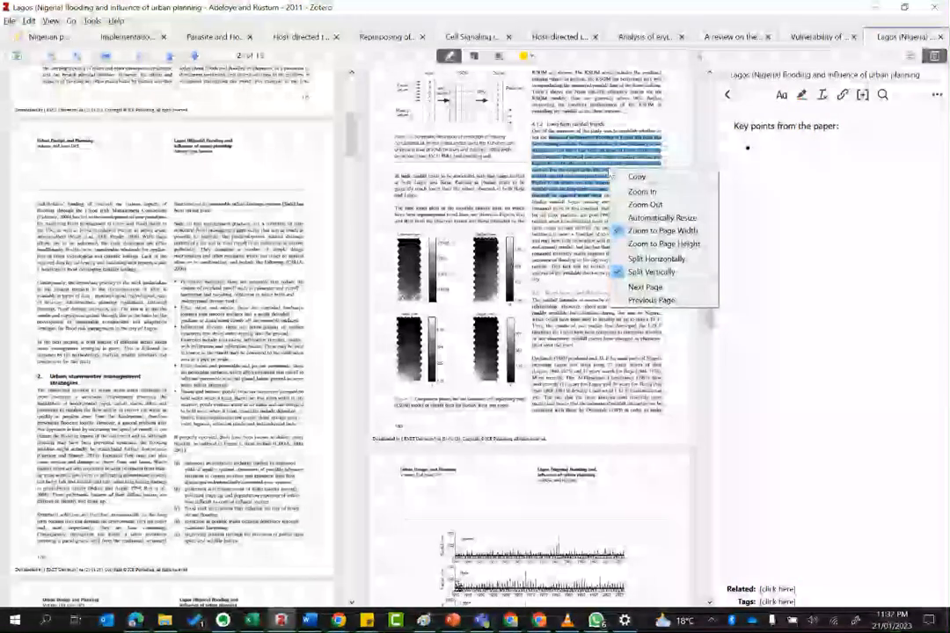
click(580, 190)
drag(176, 231, 215, 282)
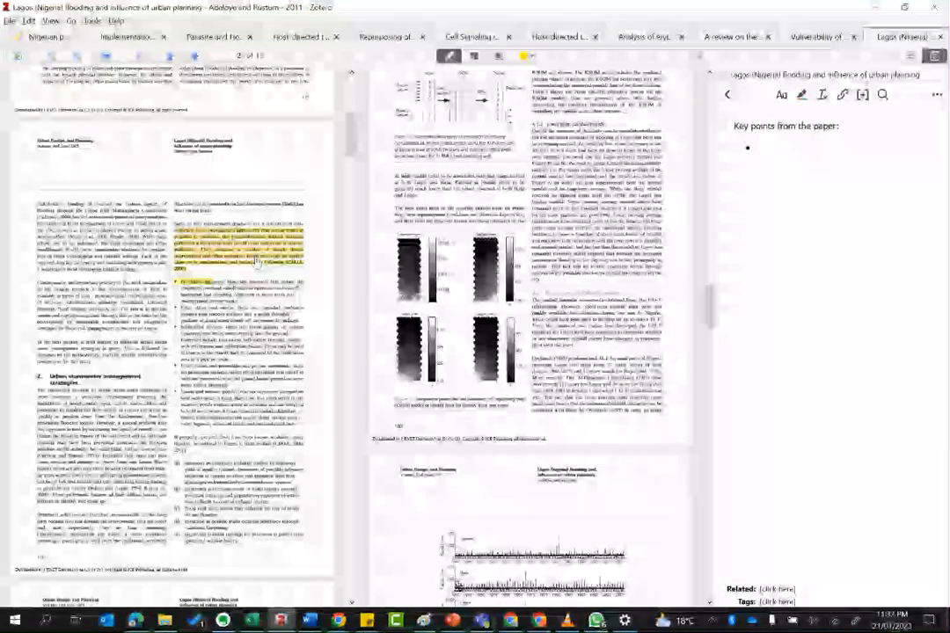
Look through the second pane from the introduction to the analysis and results section, checking for the highlights made in the first pane
scroll(584, 132, up, 10)
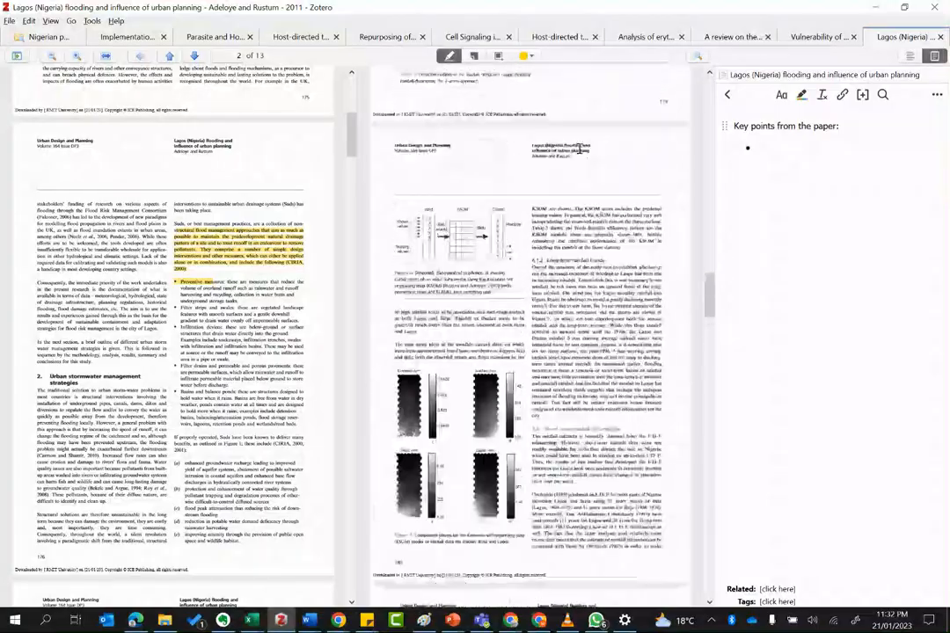
scroll(579, 151, up, 5)
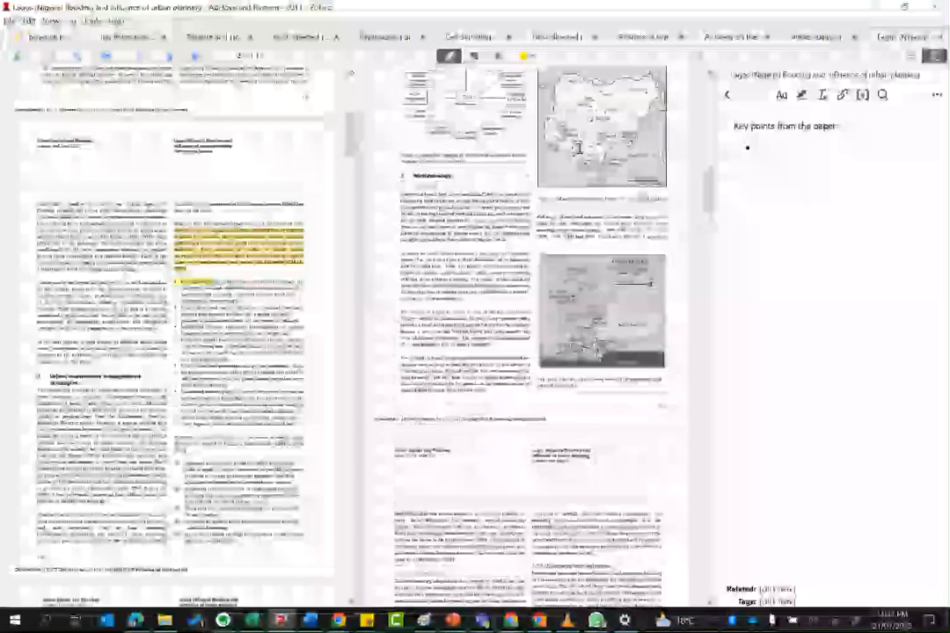
scroll(404, 195, up, 10)
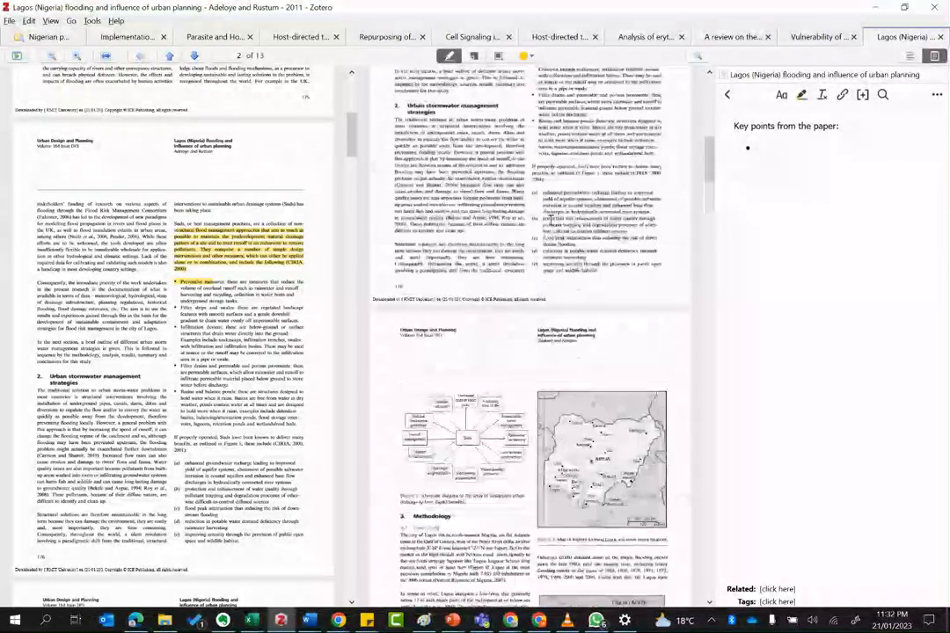
scroll(550, 190, down, 5)
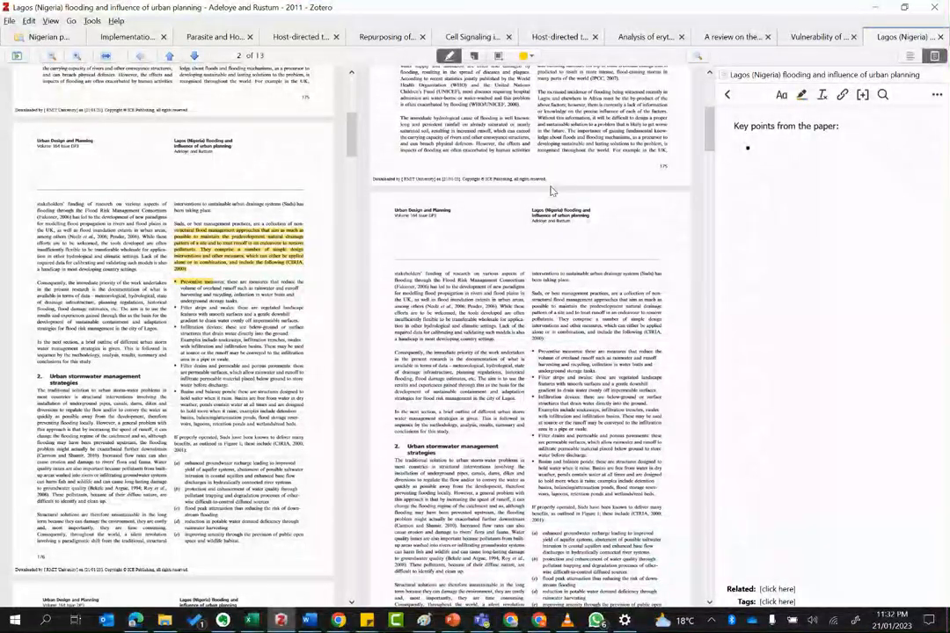
scroll(540, 295, down, 10)
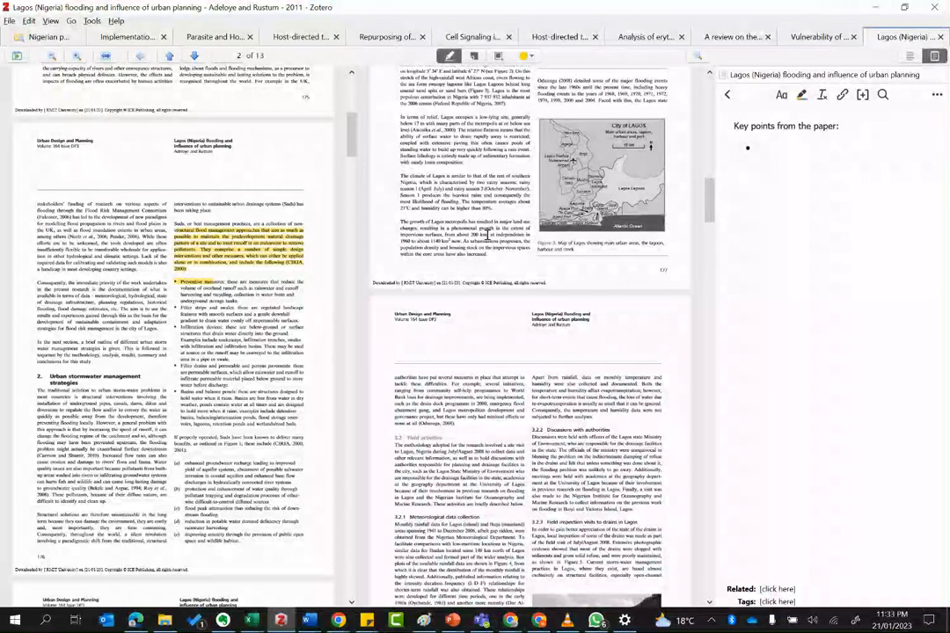
scroll(485, 234, down, 10)
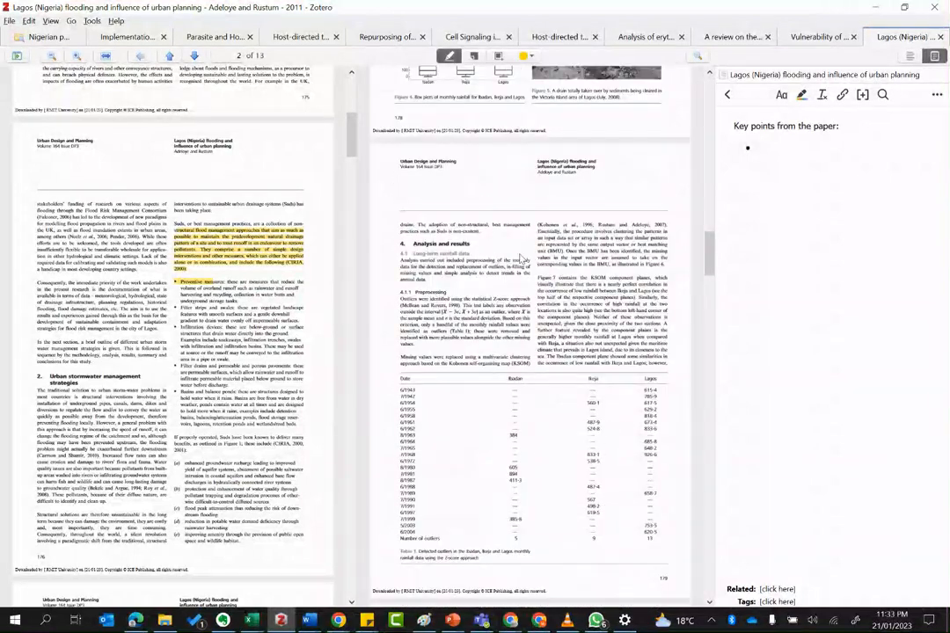
scroll(521, 258, up, 3)
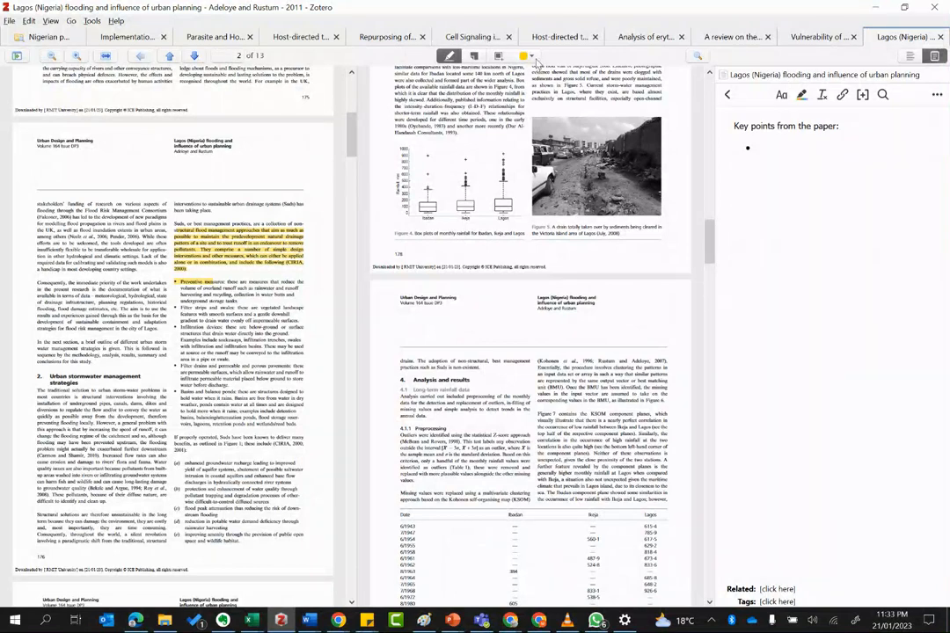
Turn off the Highlight tool, then select page 2's "Consequently, the immediate priority" paragraph in the first pane and highlight it in yellow
click(530, 55)
click(477, 74)
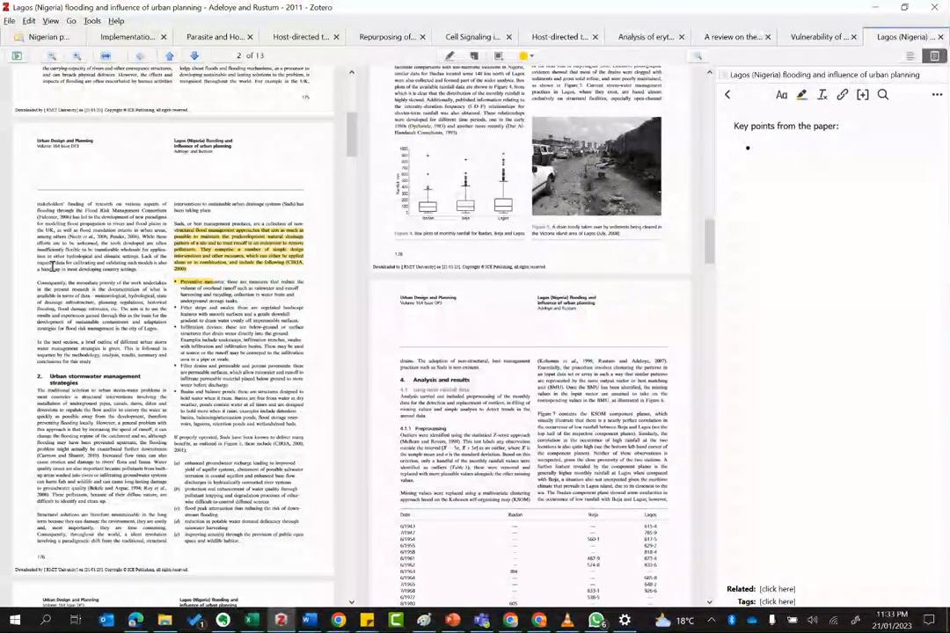
drag(46, 285, 162, 327)
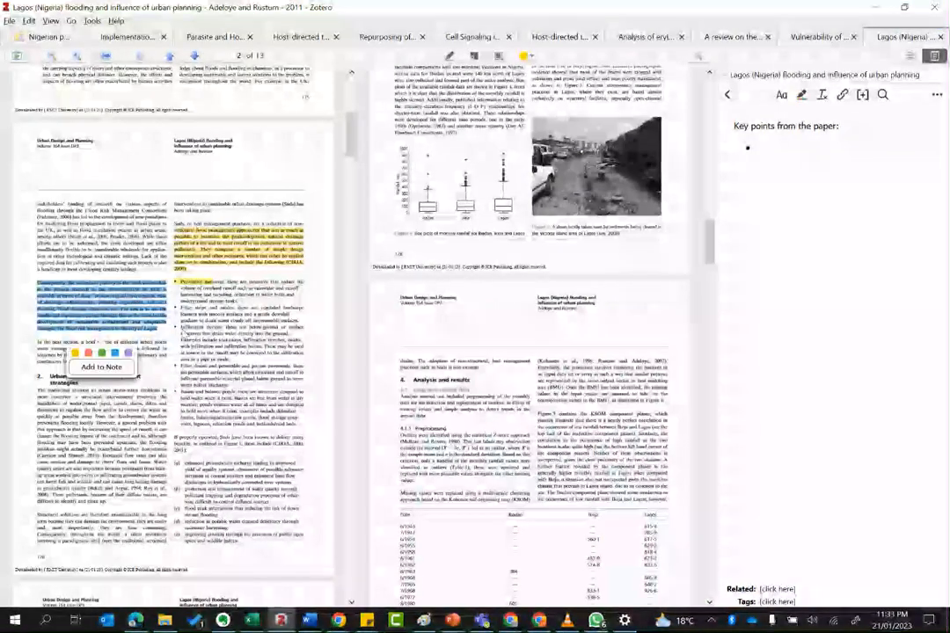
click(74, 353)
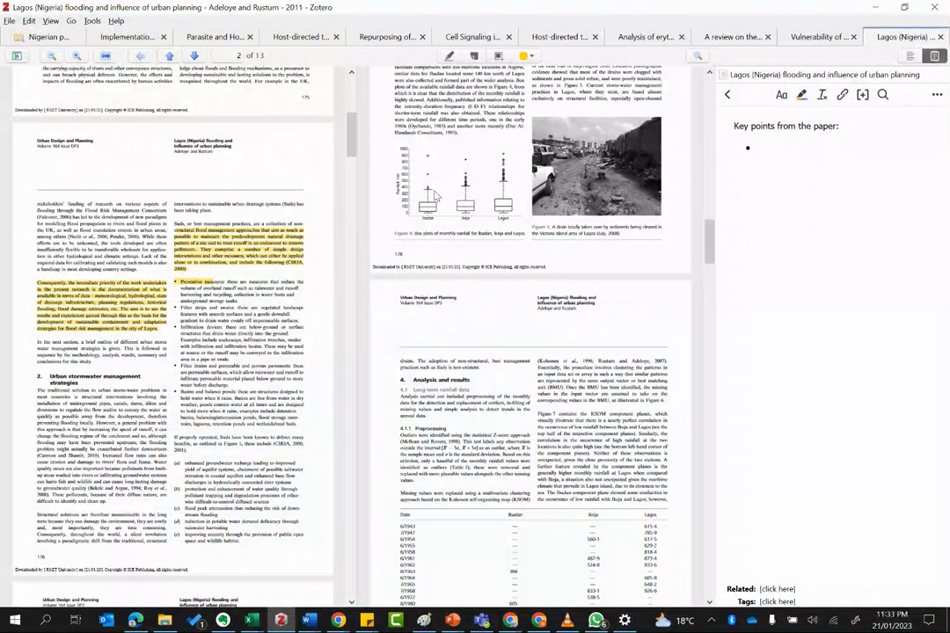
Return the second pane to page 2 to compare it with the highlighted passages in the first pane
scroll(504, 211, up, 15)
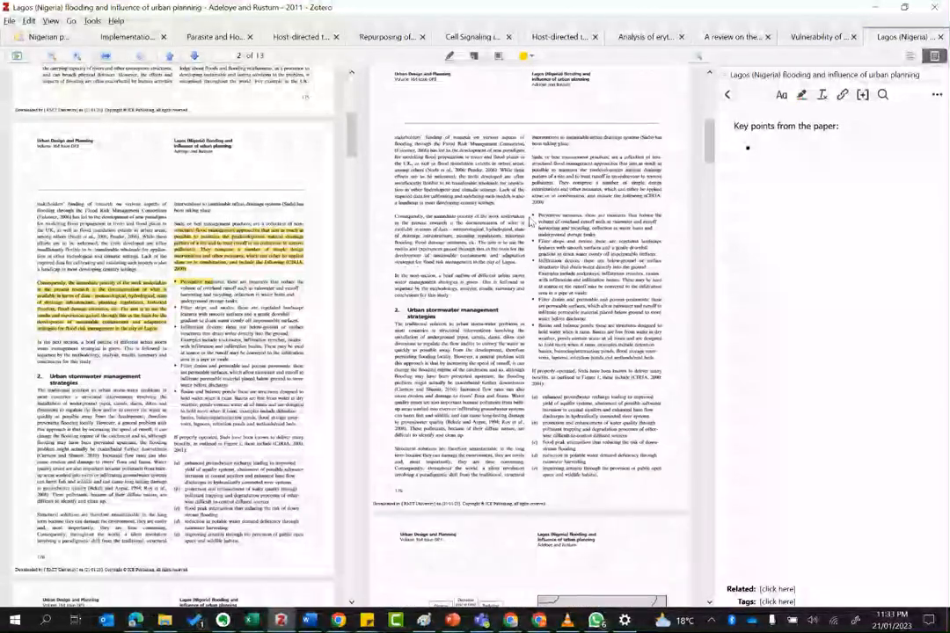
scroll(529, 221, up, 5)
scroll(529, 222, down, 4)
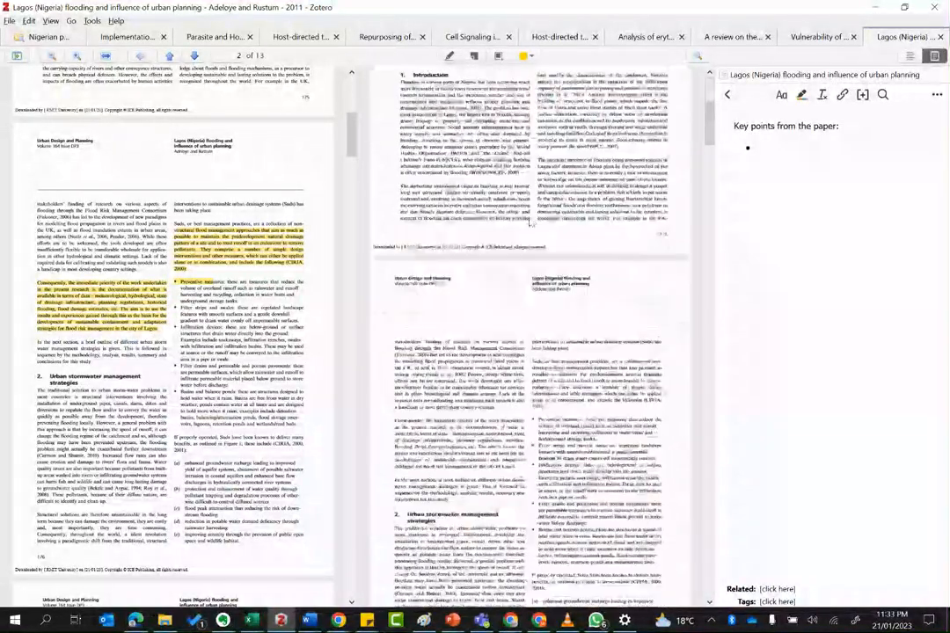
scroll(531, 222, down, 5)
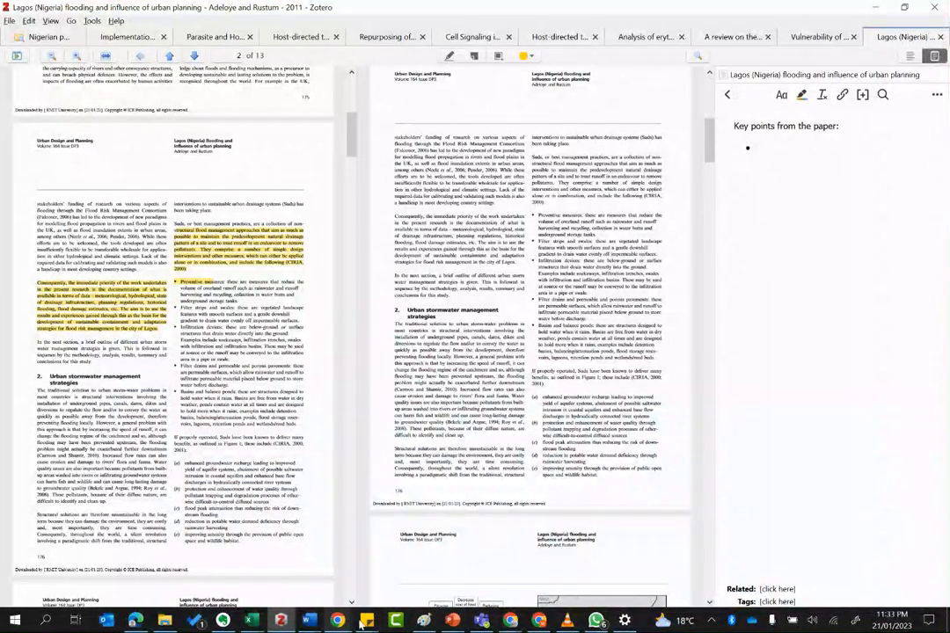
Switch to the Google Chrome window with the Google Scholar search and show the Apowersoft online screen recorder page
mouse_move(529, 616)
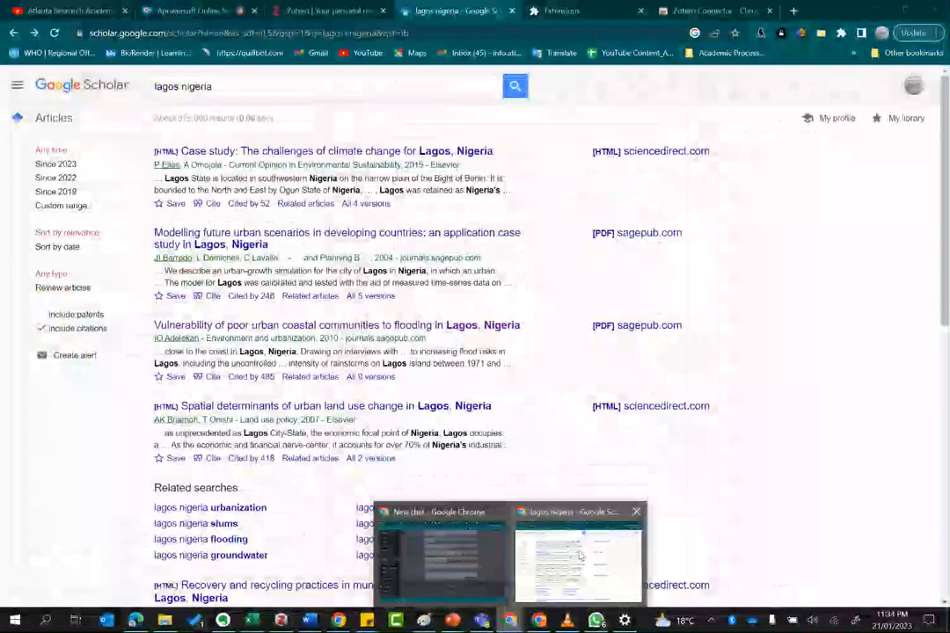
click(578, 552)
click(167, 7)
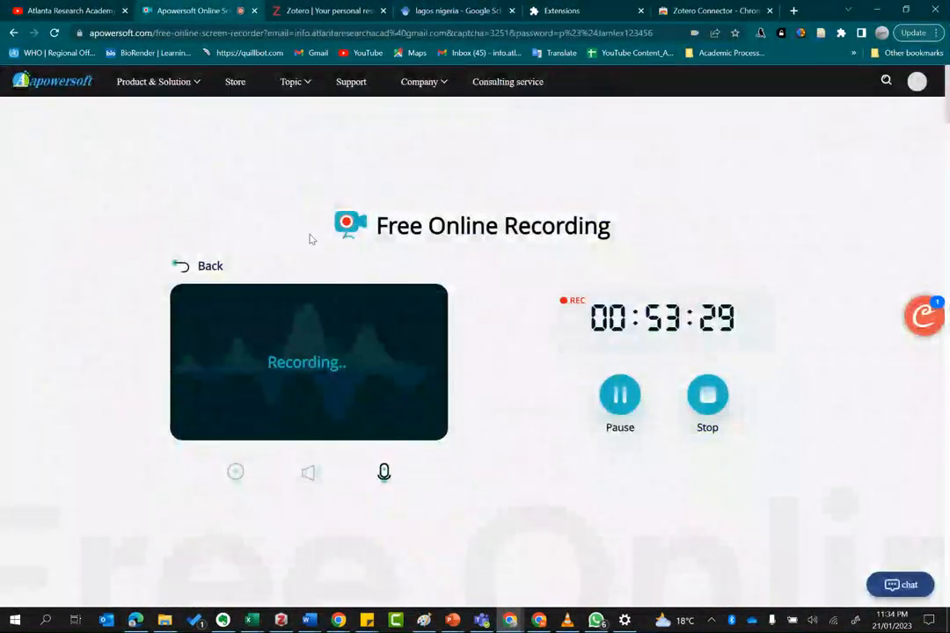